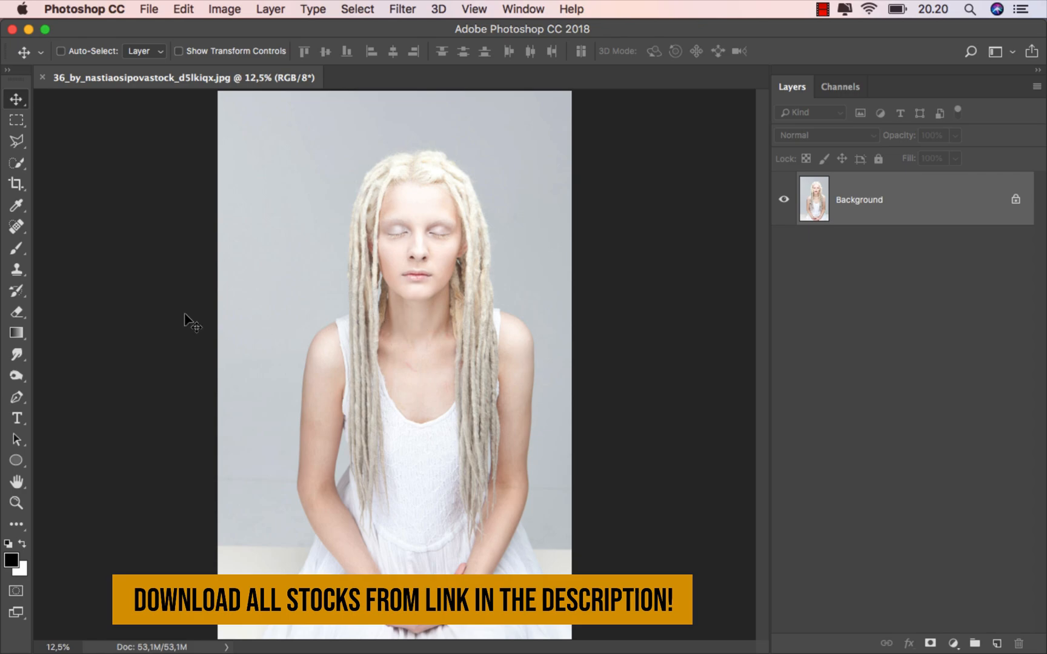
- Crop the portrait to a landscape canvas, cutting it off at chest height and extending the canvas on both sides of the photo
{"action": "left_click_drag", "start_coordinate": [21, 183], "coordinate": [68, 181]}
{"action": "left_click_drag", "start_coordinate": [395, 633], "coordinate": [451, 411]}
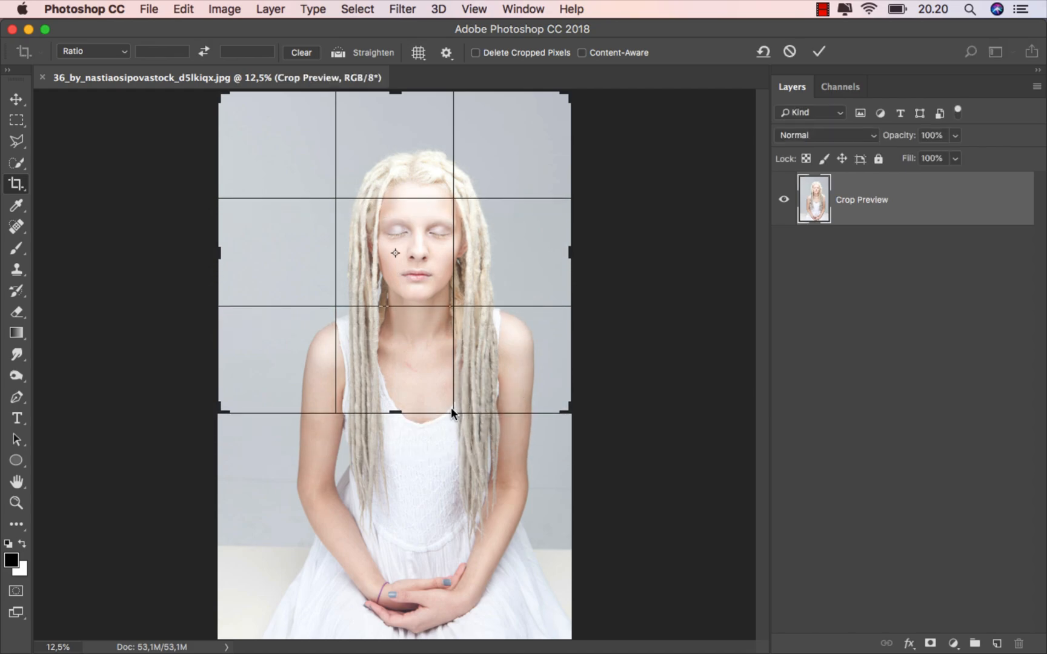
{"action": "left_click_drag", "start_coordinate": [574, 247], "coordinate": [688, 250]}
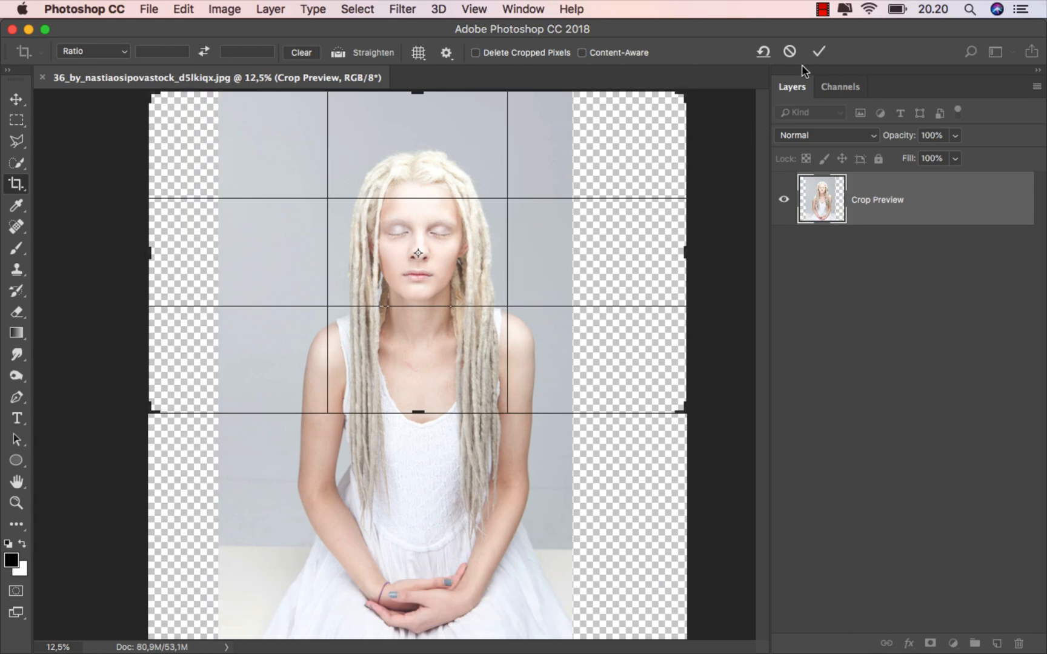
{"action": "left_click", "coordinate": [819, 51]}
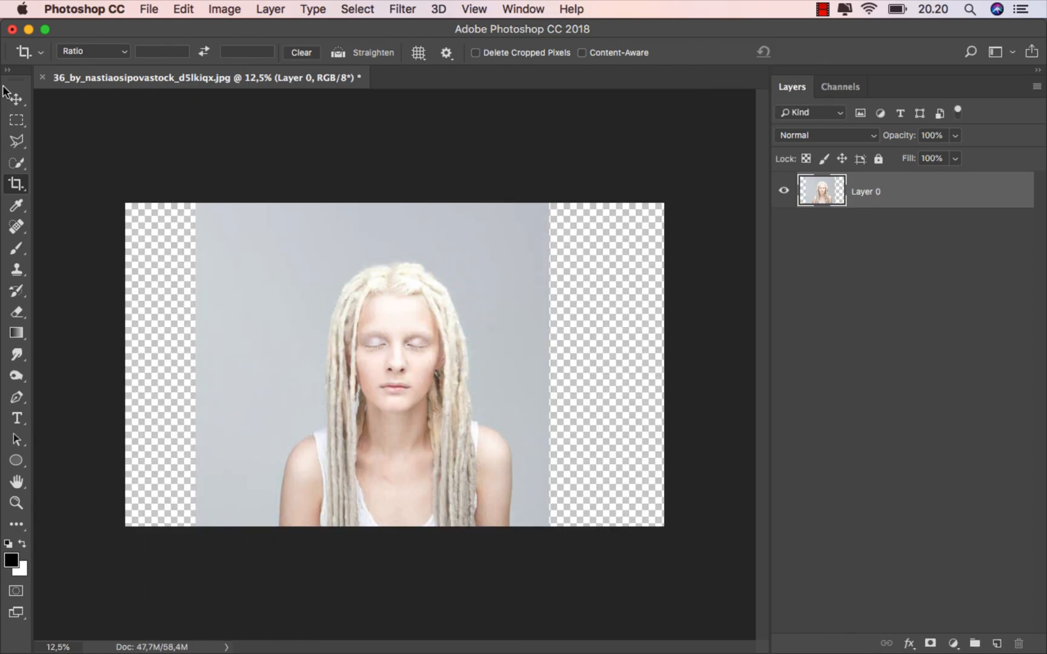
{"action": "left_click", "coordinate": [15, 98]}
- Add a Solid Color fill layer in dark grey-brown #54504a and place it beneath the portrait layer
{"action": "scroll", "coordinate": [394, 330], "scroll_direction": "up", "scroll_amount": 2}
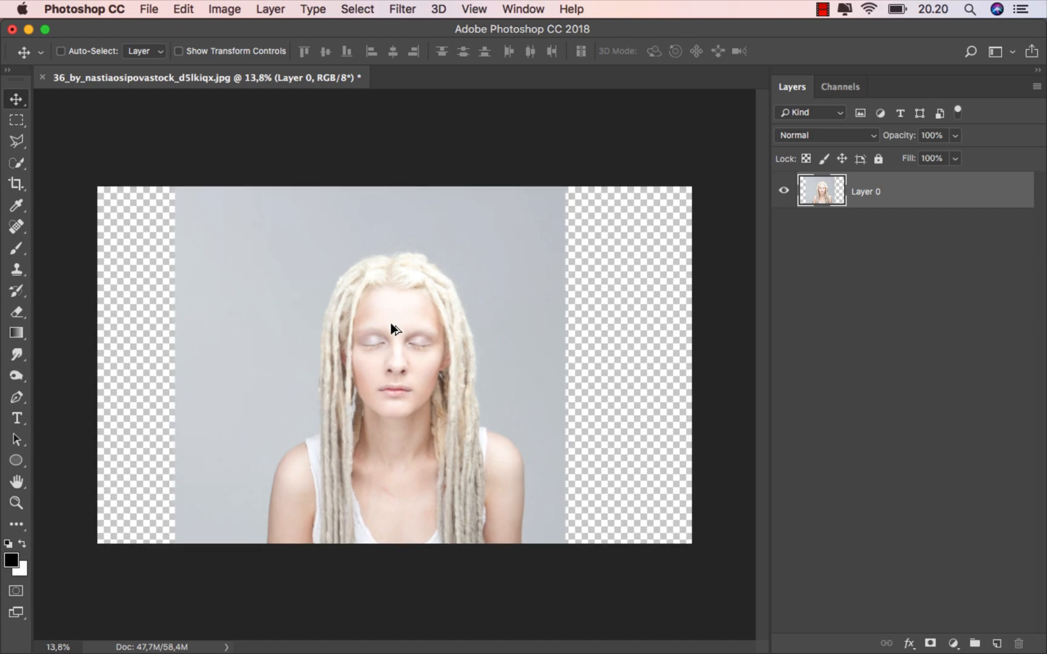
{"action": "scroll", "coordinate": [394, 328], "scroll_direction": "up", "scroll_amount": 1}
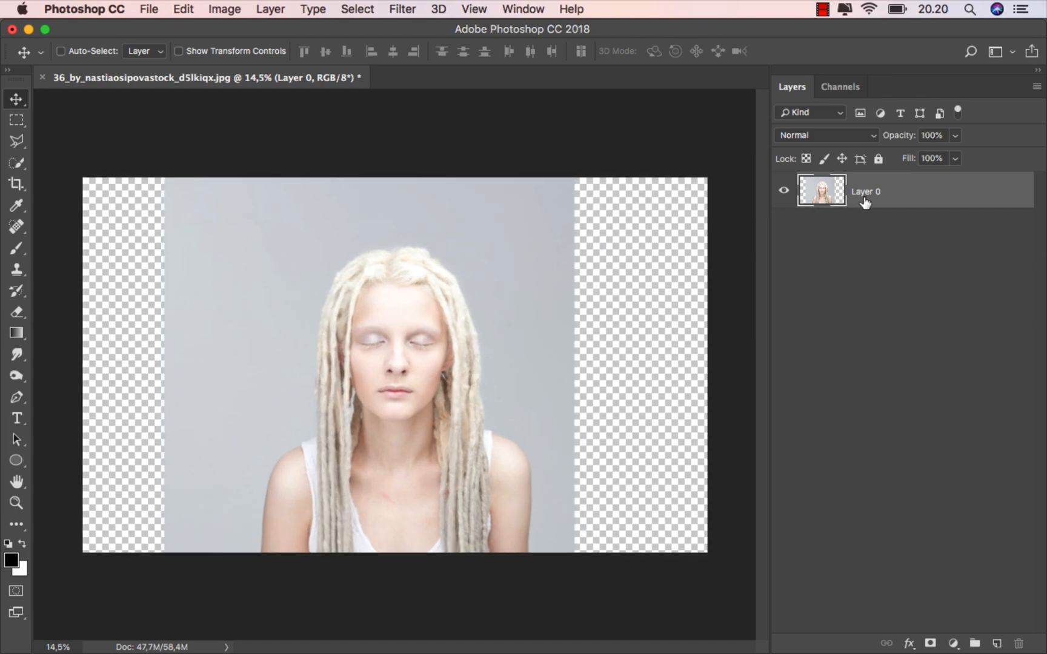
{"action": "left_click", "coordinate": [953, 644]}
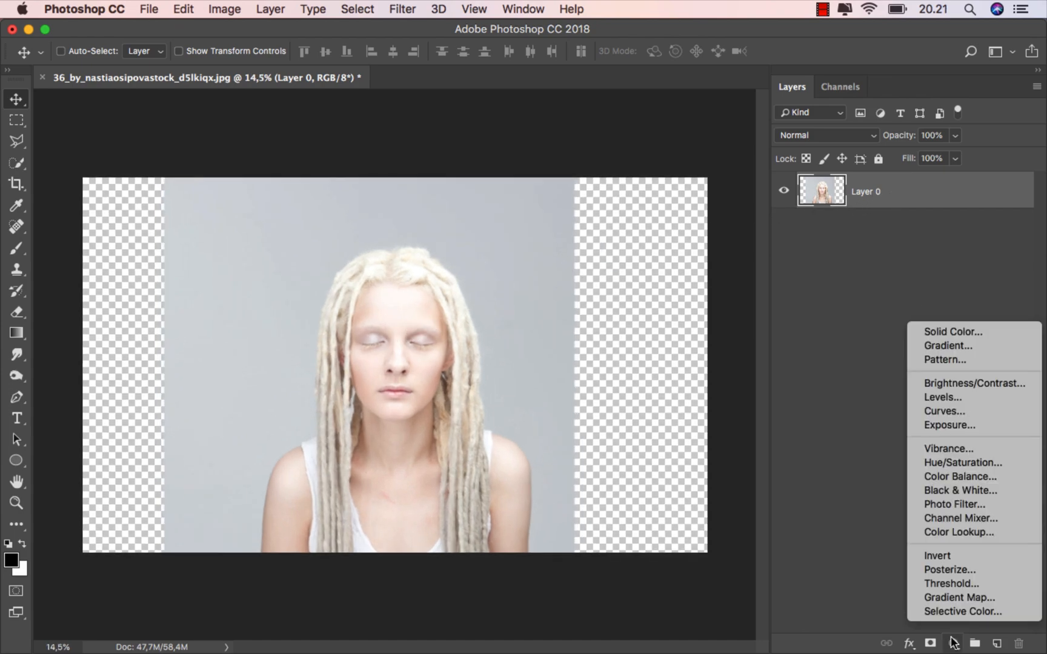
{"action": "left_click", "coordinate": [976, 332]}
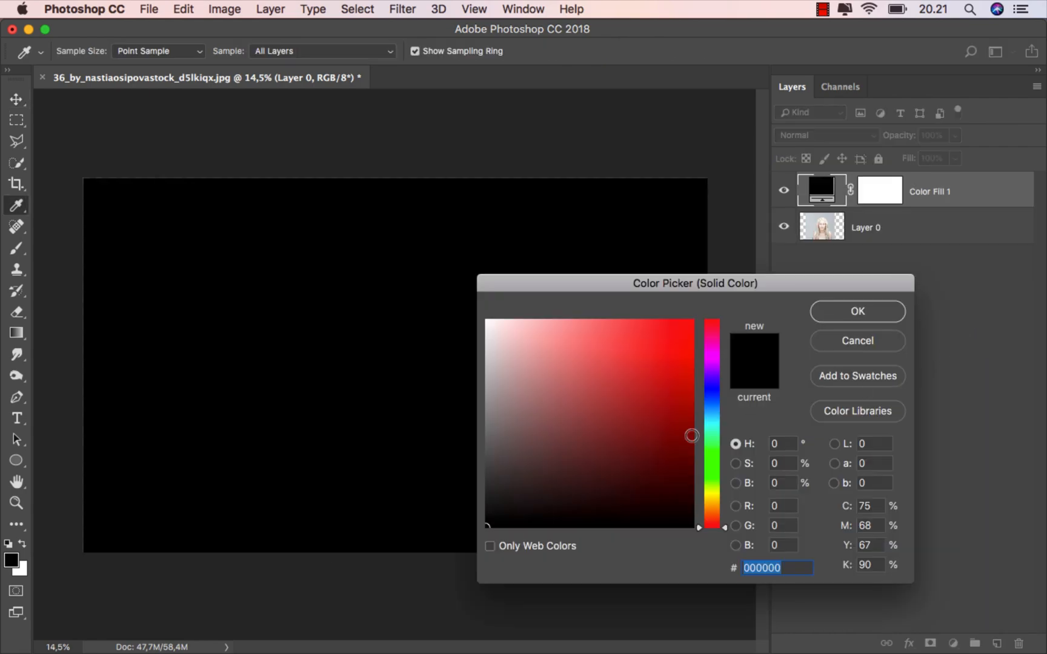
{"action": "mouse_move", "coordinate": [503, 476]}
{"action": "left_mouse_down"}
{"action": "mouse_move", "coordinate": [478, 466]}
{"action": "mouse_move", "coordinate": [511, 458]}
{"action": "left_mouse_up"}
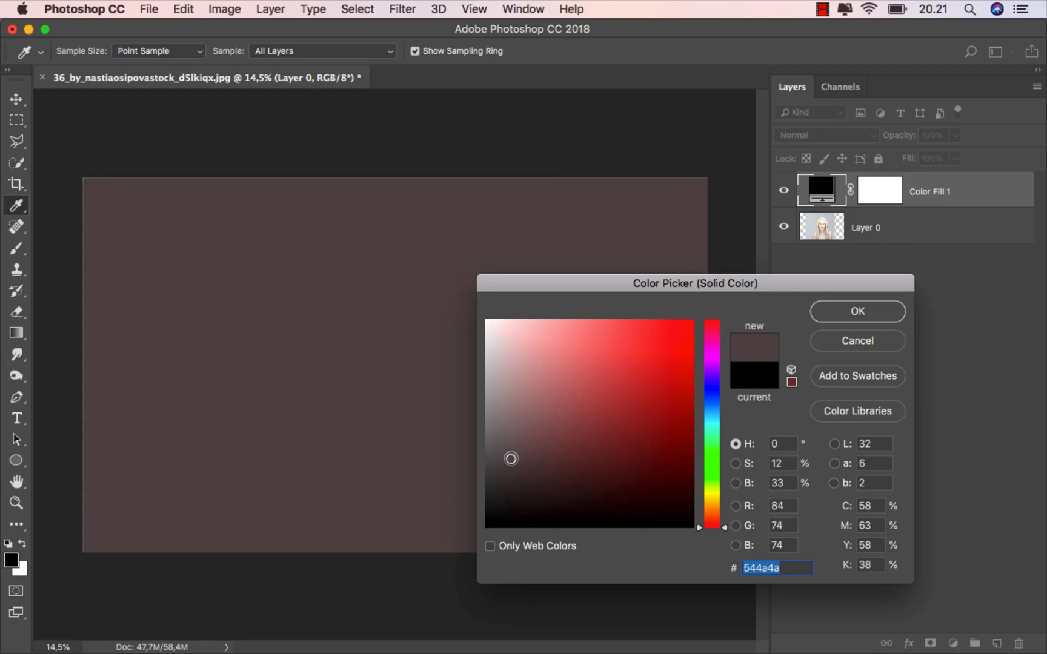
{"action": "left_click", "coordinate": [719, 508]}
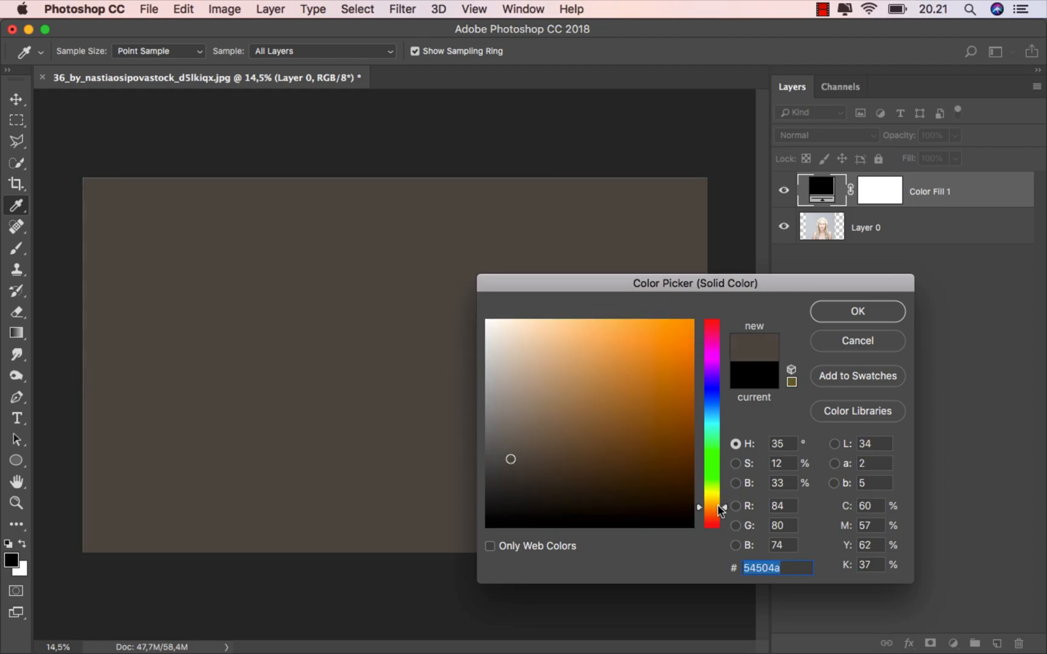
{"action": "left_click", "coordinate": [834, 311]}
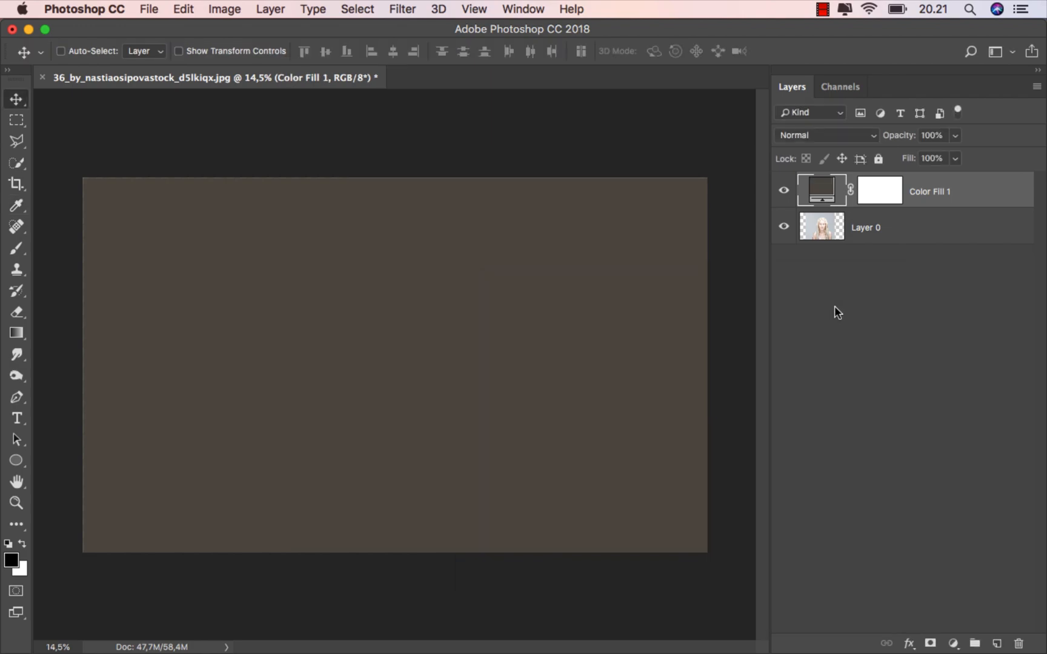
{"action": "left_click_drag", "start_coordinate": [928, 200], "coordinate": [918, 257]}
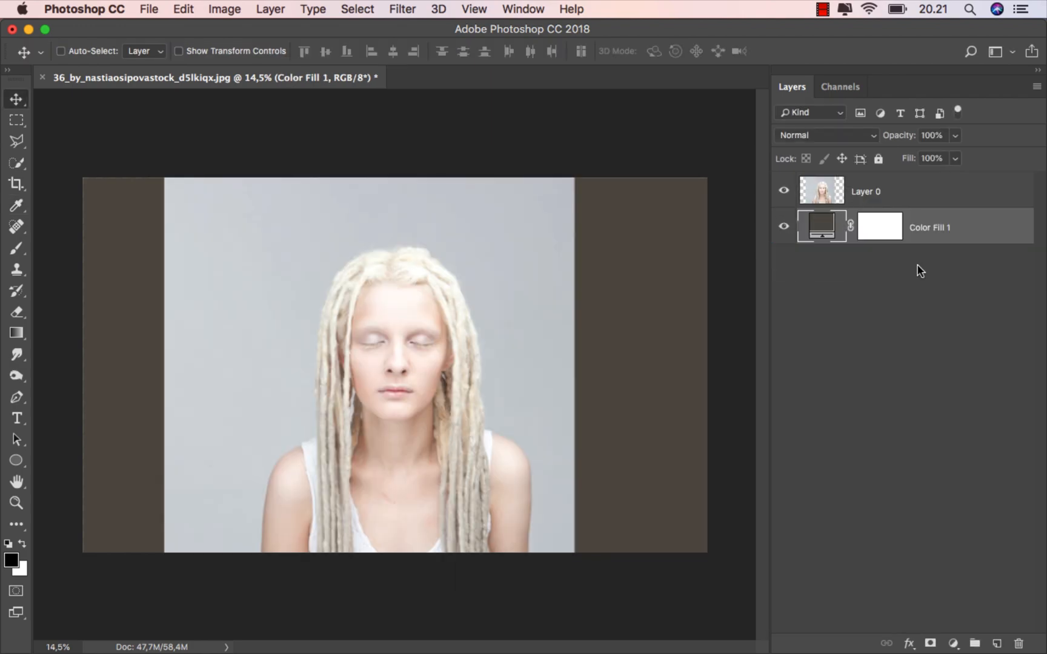
- Rename the portrait layer as model
{"action": "left_click", "coordinate": [871, 191]}
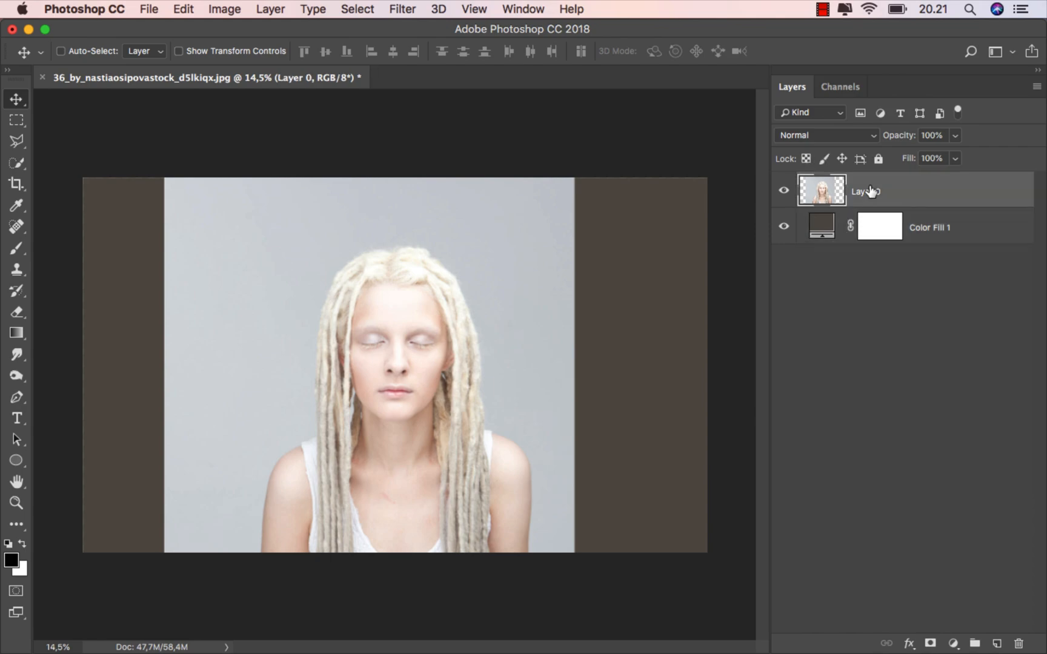
{"action": "double_click", "coordinate": [866, 192]}
{"action": "type", "text": "model"}
{"action": "key", "text": "Return"}
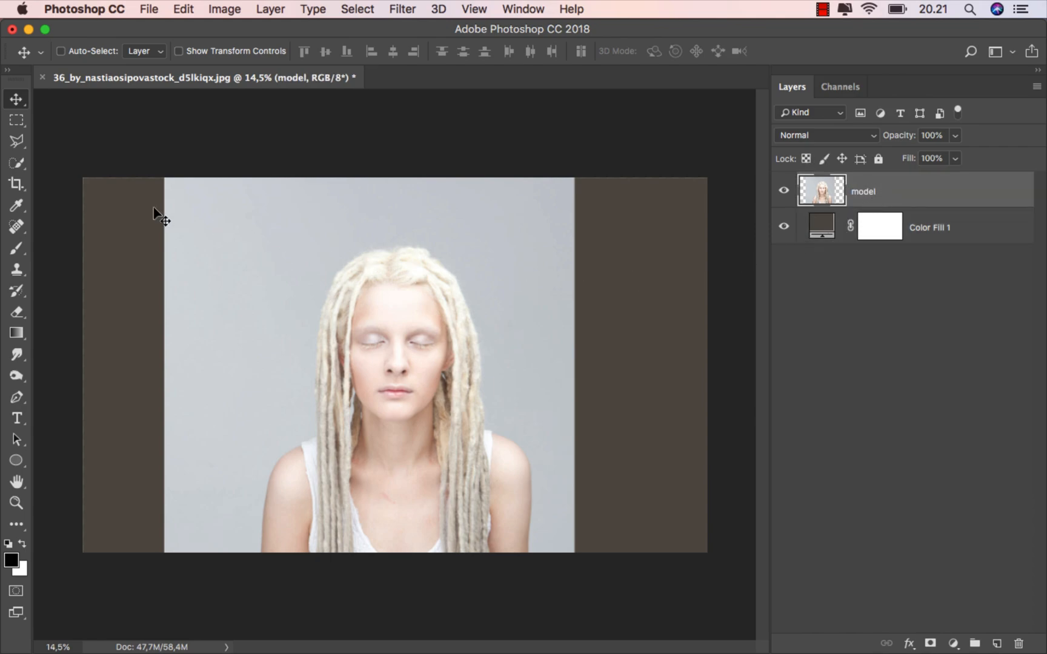
- Select the woman's whole figure, including hair and shoulders, with the Quick Selection tool
{"action": "left_click_drag", "start_coordinate": [24, 163], "coordinate": [55, 163]}
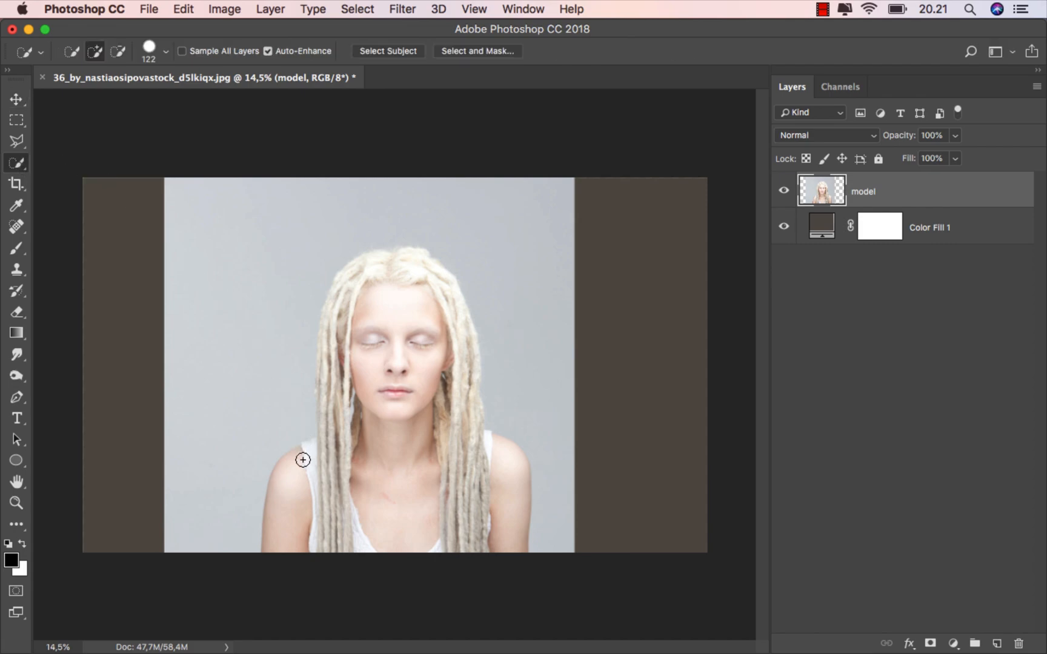
{"action": "scroll", "coordinate": [301, 460], "scroll_direction": "up", "scroll_amount": 3}
{"action": "mouse_move", "coordinate": [262, 545]}
{"action": "left_mouse_down"}
{"action": "mouse_move", "coordinate": [264, 520]}
{"action": "mouse_move", "coordinate": [330, 413]}
{"action": "mouse_move", "coordinate": [339, 277]}
{"action": "mouse_move", "coordinate": [380, 206]}
{"action": "mouse_move", "coordinate": [409, 195]}
{"action": "mouse_move", "coordinate": [472, 224]}
{"action": "mouse_move", "coordinate": [494, 291]}
{"action": "mouse_move", "coordinate": [508, 472]}
{"action": "mouse_move", "coordinate": [564, 469]}
{"action": "mouse_move", "coordinate": [524, 427]}
{"action": "mouse_move", "coordinate": [519, 336]}
{"action": "mouse_move", "coordinate": [449, 196]}
{"action": "mouse_move", "coordinate": [384, 192]}
{"action": "mouse_move", "coordinate": [353, 216]}
{"action": "mouse_move", "coordinate": [332, 266]}
{"action": "mouse_move", "coordinate": [320, 366]}
{"action": "left_mouse_up"}
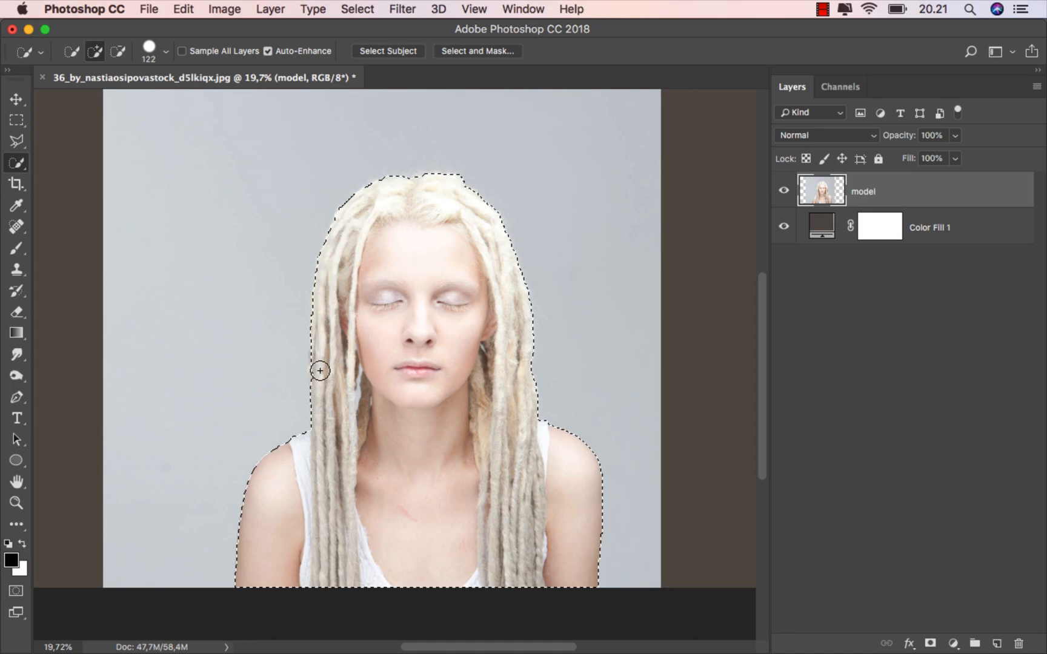
- In Select and Mask, refine the outer edges of the dreadlocks on both sides of the head with a size 36 Refine Edge brush
{"action": "left_click", "coordinate": [484, 54]}
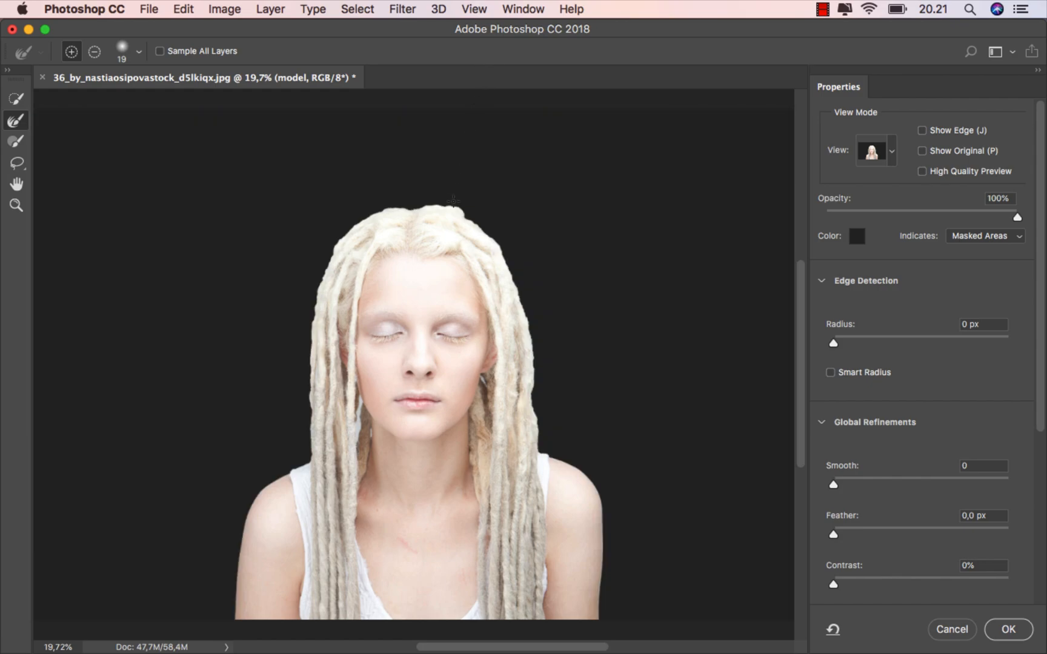
{"action": "scroll", "coordinate": [353, 449], "scroll_direction": "up", "scroll_amount": 1}
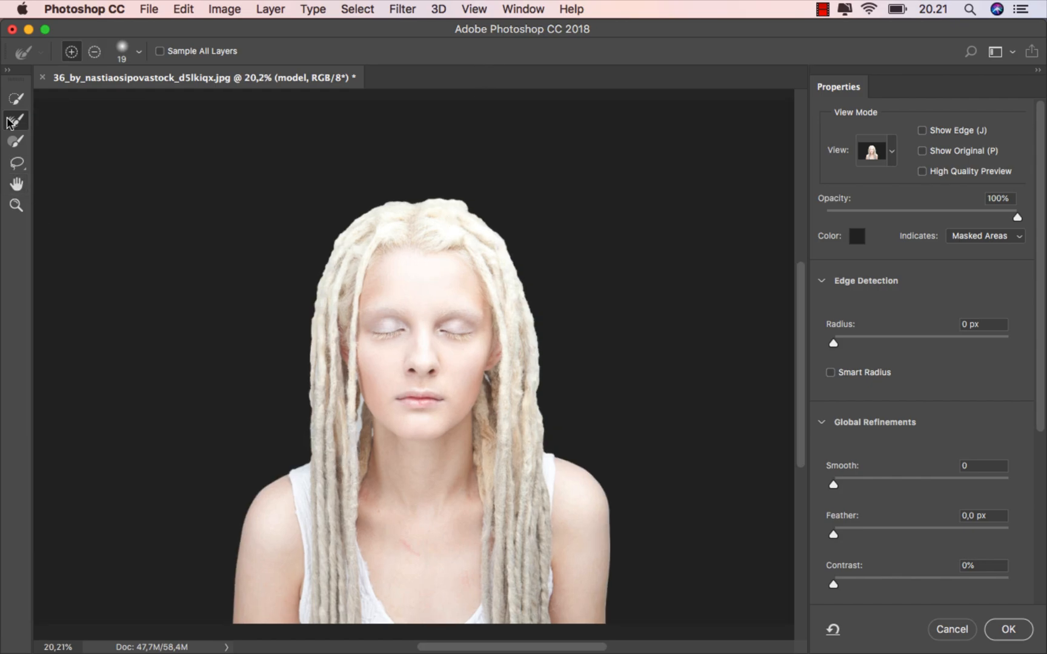
{"action": "scroll", "coordinate": [300, 460], "scroll_direction": "up", "scroll_amount": 5}
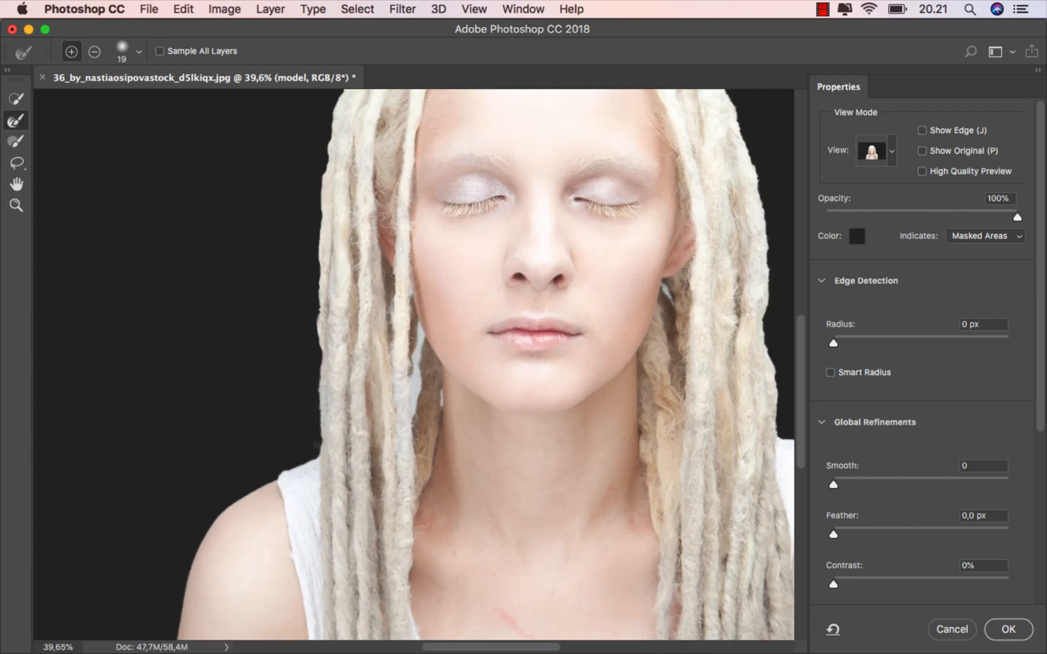
{"action": "left_click_drag", "start_coordinate": [316, 446], "coordinate": [316, 446]}
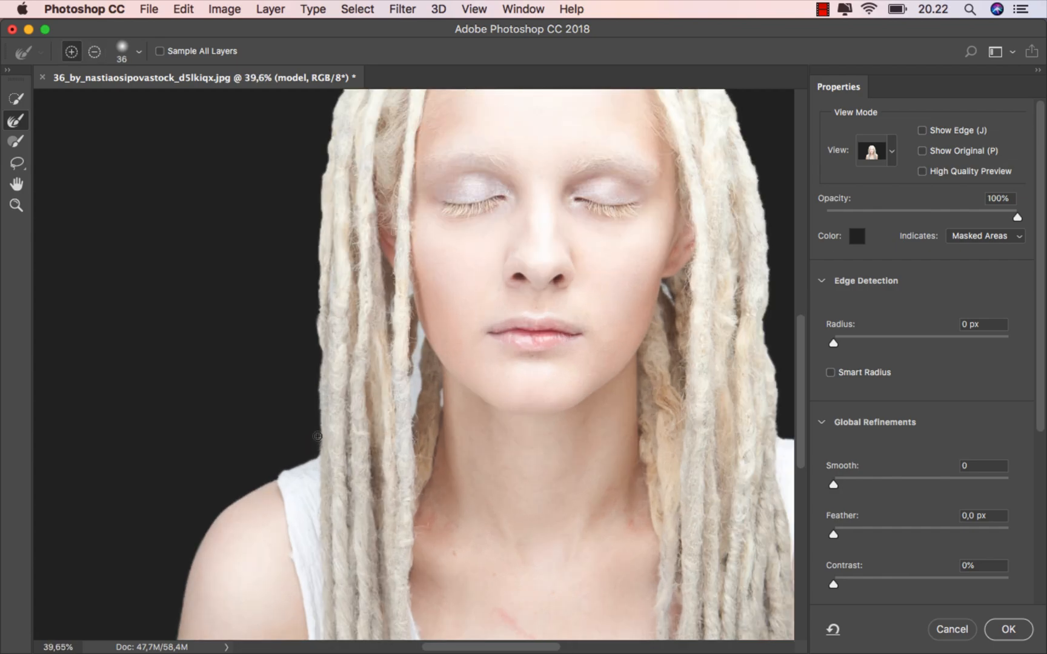
{"action": "mouse_move", "coordinate": [319, 349]}
{"action": "left_mouse_down"}
{"action": "mouse_move", "coordinate": [317, 285]}
{"action": "mouse_move", "coordinate": [315, 333]}
{"action": "mouse_move", "coordinate": [334, 311]}
{"action": "left_mouse_up"}
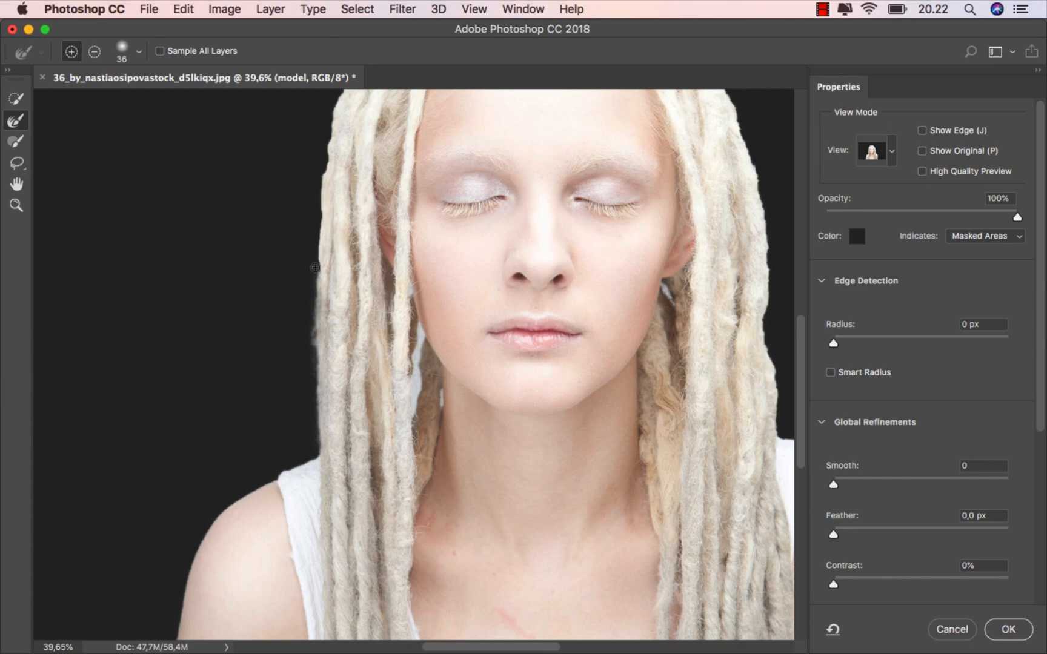
{"action": "left_click_drag", "start_coordinate": [315, 267], "coordinate": [332, 102]}
{"action": "scroll", "coordinate": [304, 218], "scroll_direction": "up", "scroll_amount": 5}
{"action": "scroll", "coordinate": [303, 218], "scroll_direction": "right", "scroll_amount": 3}
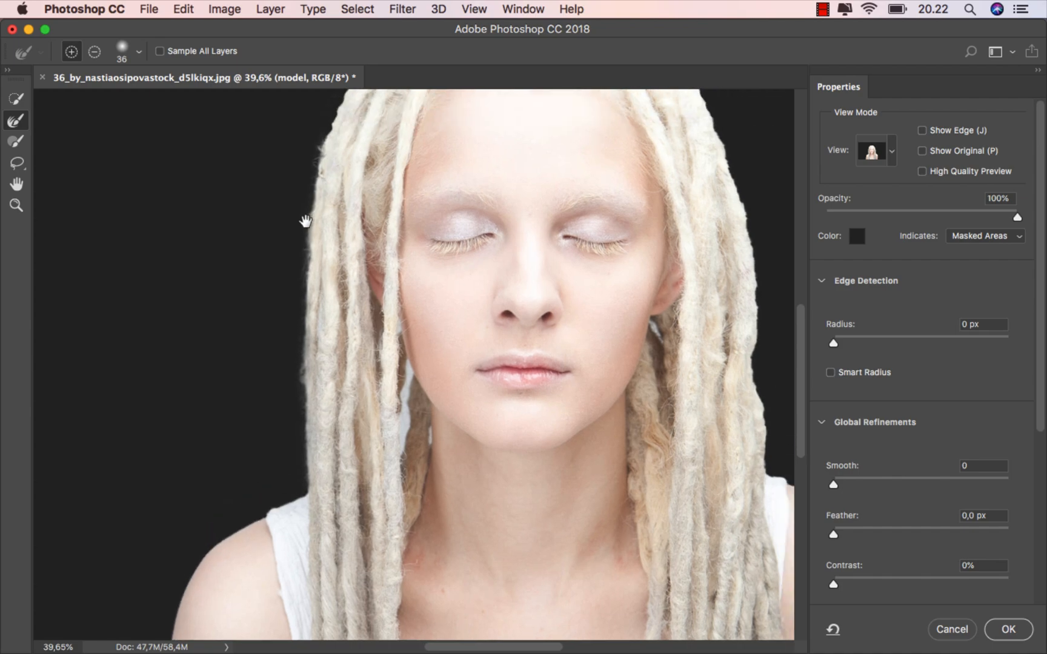
{"action": "mouse_move", "coordinate": [215, 313]}
{"action": "left_mouse_down"}
{"action": "mouse_move", "coordinate": [246, 251]}
{"action": "mouse_move", "coordinate": [320, 198]}
{"action": "mouse_move", "coordinate": [439, 186]}
{"action": "mouse_move", "coordinate": [489, 196]}
{"action": "mouse_move", "coordinate": [568, 274]}
{"action": "mouse_move", "coordinate": [602, 350]}
{"action": "mouse_move", "coordinate": [627, 426]}
{"action": "mouse_move", "coordinate": [637, 585]}
{"action": "mouse_move", "coordinate": [634, 547]}
{"action": "mouse_move", "coordinate": [523, 315]}
{"action": "left_mouse_up"}
{"action": "left_click_drag", "start_coordinate": [526, 361], "coordinate": [534, 442]}
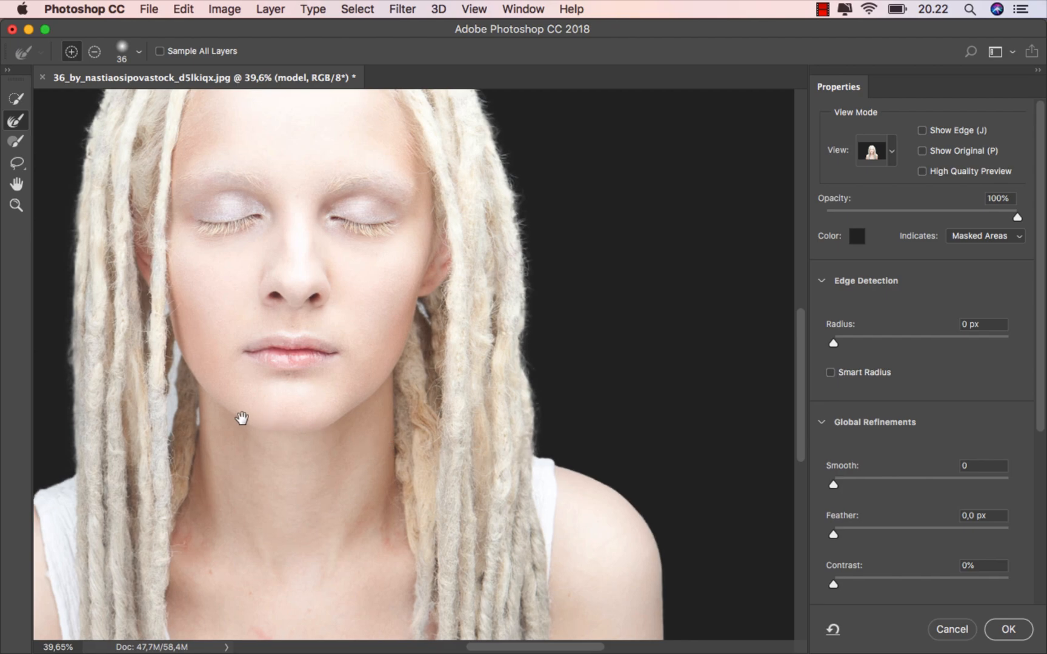
- Refine the selection in the small background gaps between the dreadlocks and the face and neck
{"action": "left_click_drag", "start_coordinate": [240, 416], "coordinate": [452, 415]}
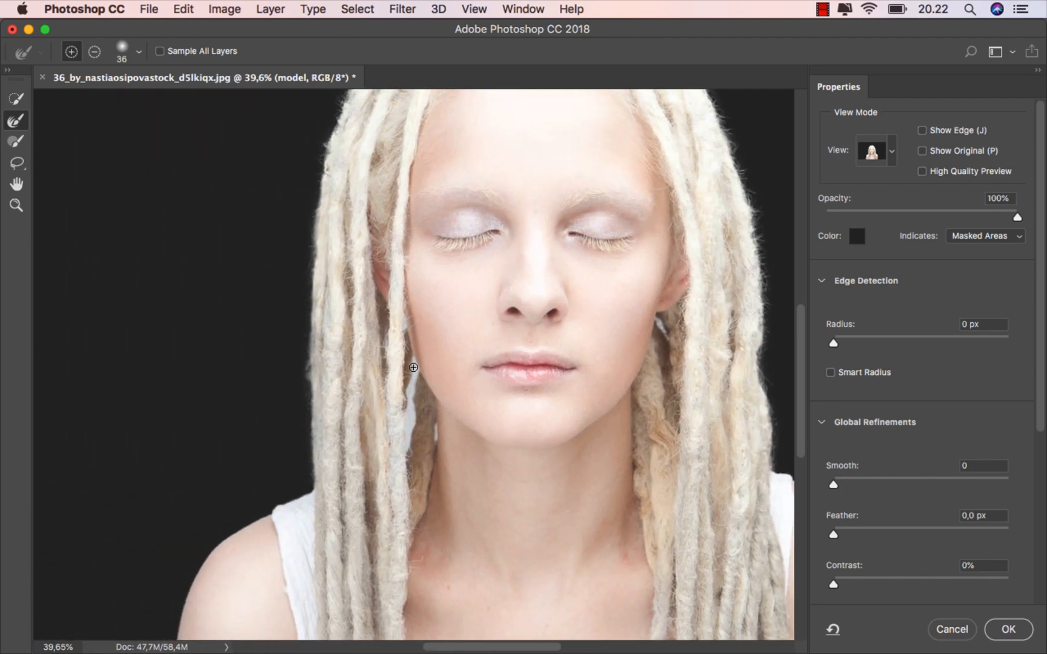
{"action": "mouse_move", "coordinate": [413, 367]}
{"action": "left_mouse_down"}
{"action": "mouse_move", "coordinate": [406, 445]}
{"action": "mouse_move", "coordinate": [411, 419]}
{"action": "left_mouse_up"}
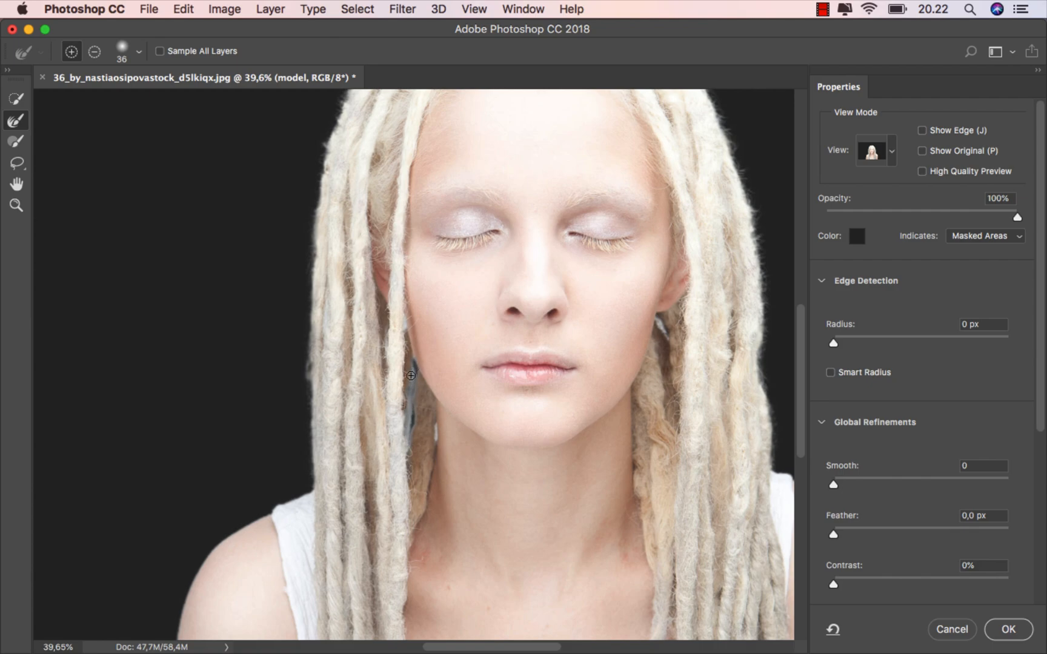
{"action": "left_click_drag", "start_coordinate": [407, 441], "coordinate": [408, 442]}
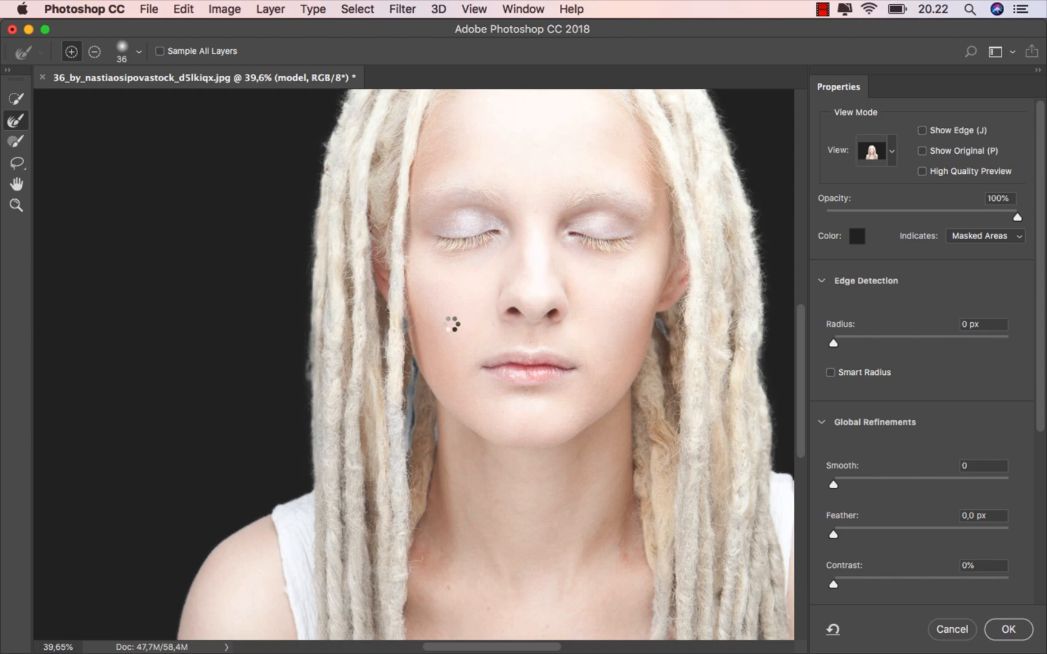
- Set the selection's Smooth to 2, Feather to 1.0 px and Shift Edge to -10%, and apply the refinements
{"action": "scroll", "coordinate": [396, 363], "scroll_direction": "down", "scroll_amount": 2}
{"action": "scroll", "coordinate": [395, 363], "scroll_direction": "down", "scroll_amount": 2}
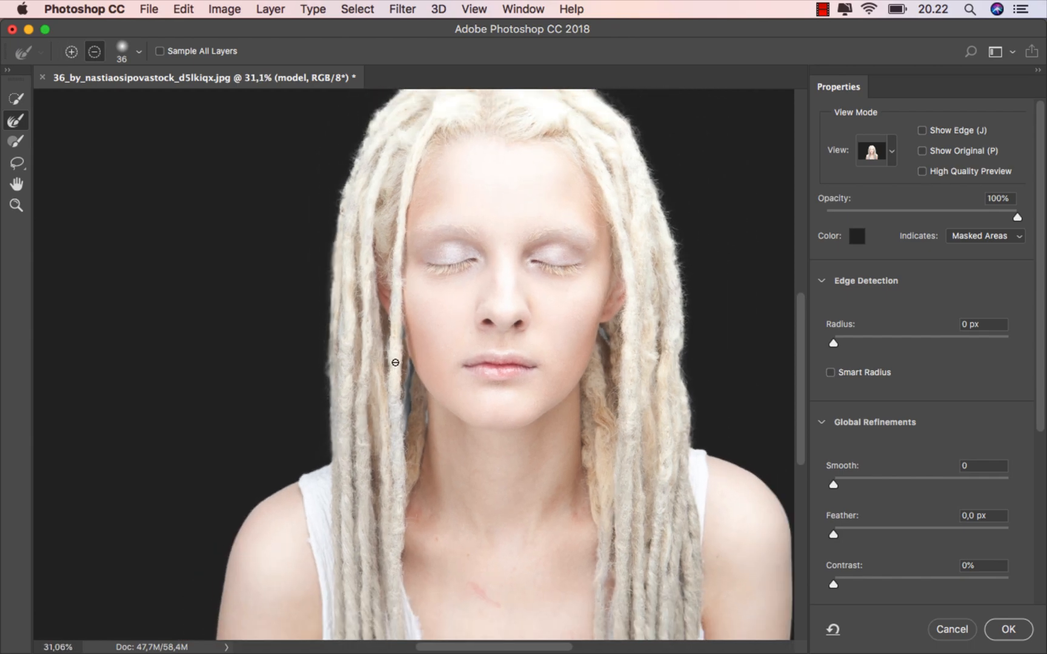
{"action": "left_click_drag", "start_coordinate": [528, 366], "coordinate": [460, 371]}
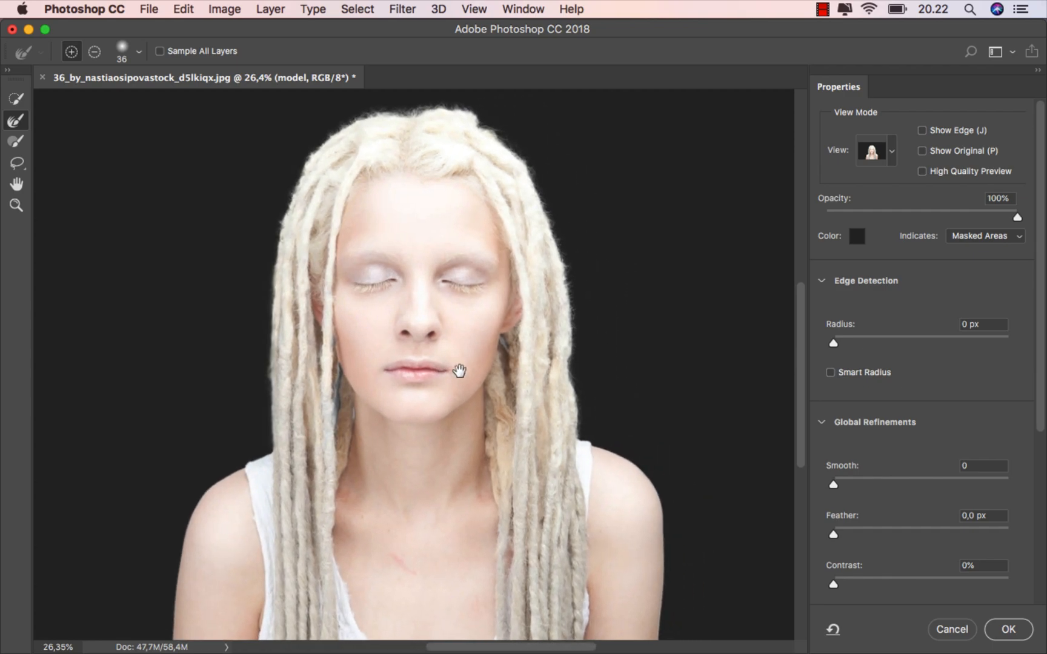
{"action": "left_click_drag", "start_coordinate": [834, 486], "coordinate": [838, 488]}
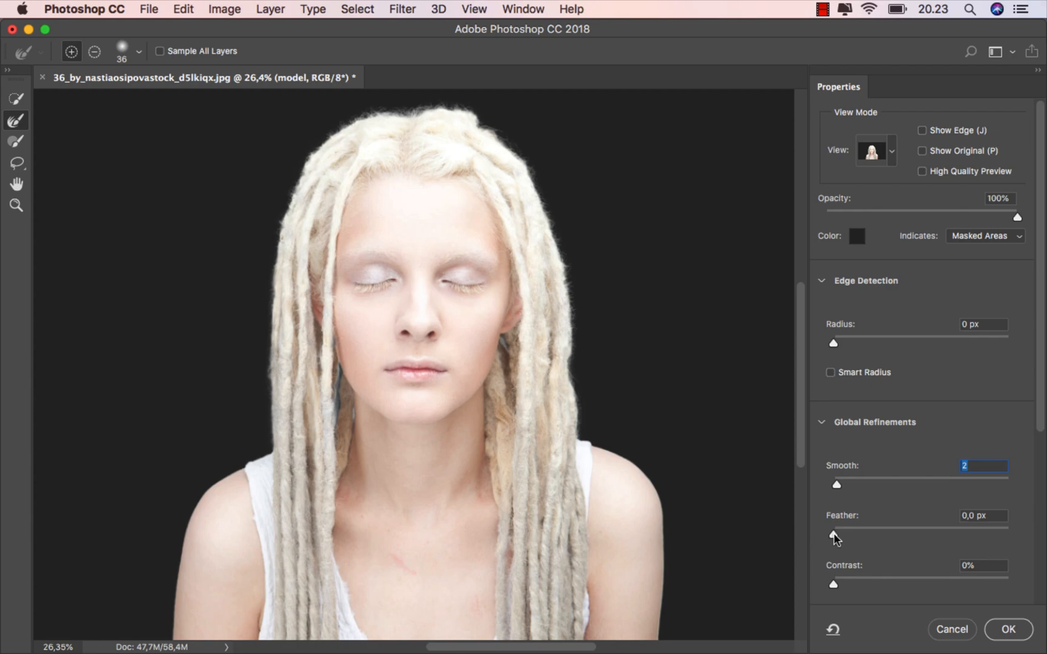
{"action": "left_click_drag", "start_coordinate": [834, 533], "coordinate": [843, 533]}
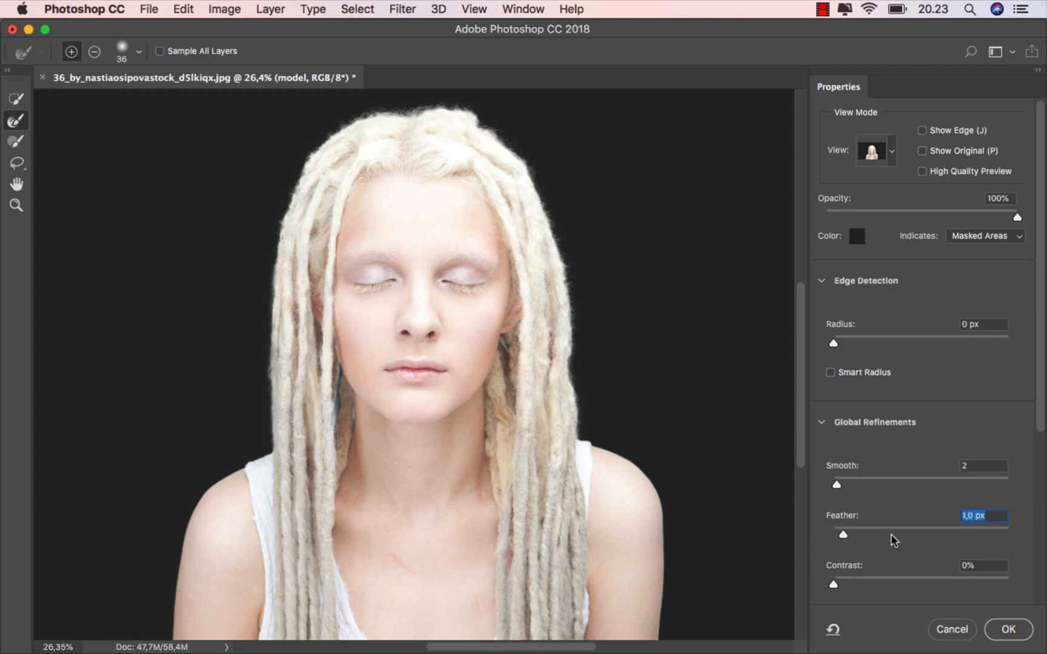
{"action": "scroll", "coordinate": [1042, 429], "scroll_direction": "down", "scroll_amount": 5}
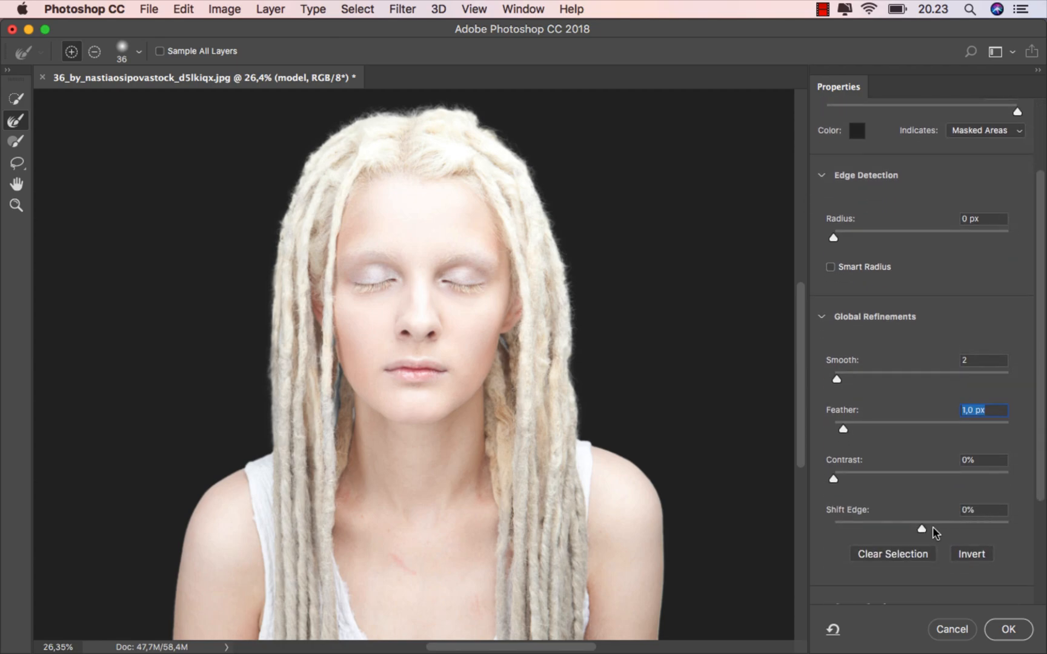
{"action": "left_click_drag", "start_coordinate": [918, 526], "coordinate": [911, 526]}
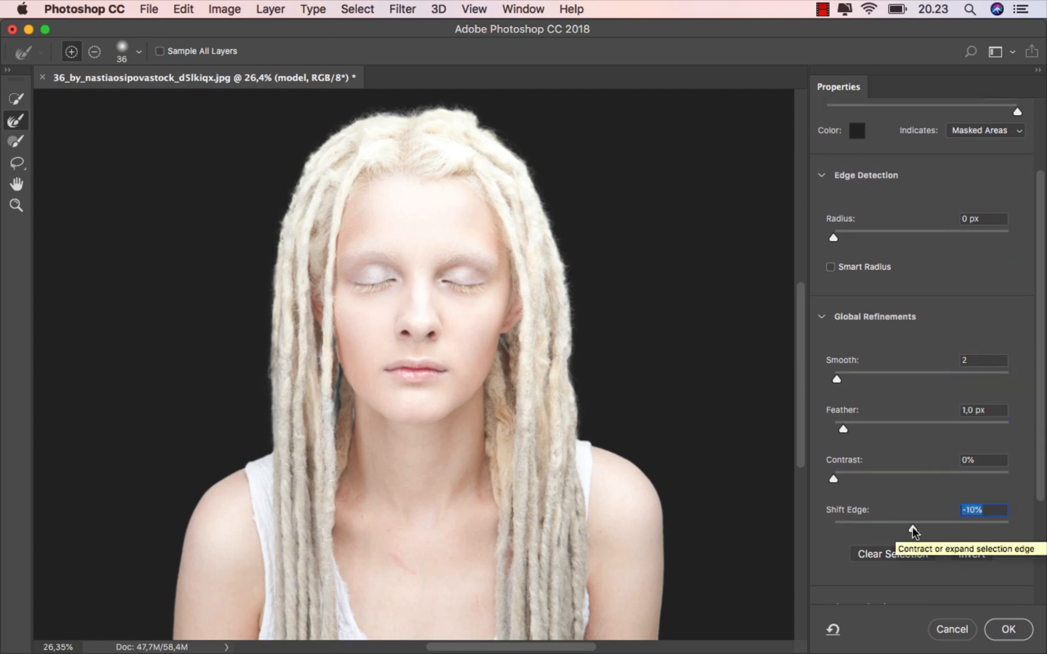
{"action": "left_click", "coordinate": [1008, 629]}
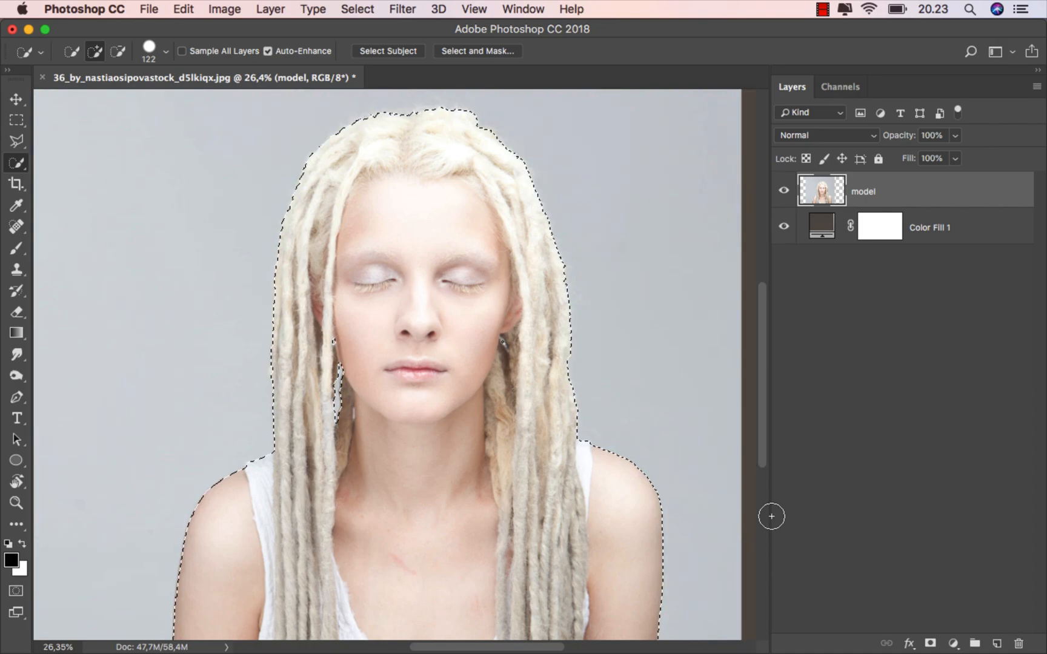
- Mask the model layer with the refined selection, and make the layer's image active with the Move tool
{"action": "key", "text": "super+0"}
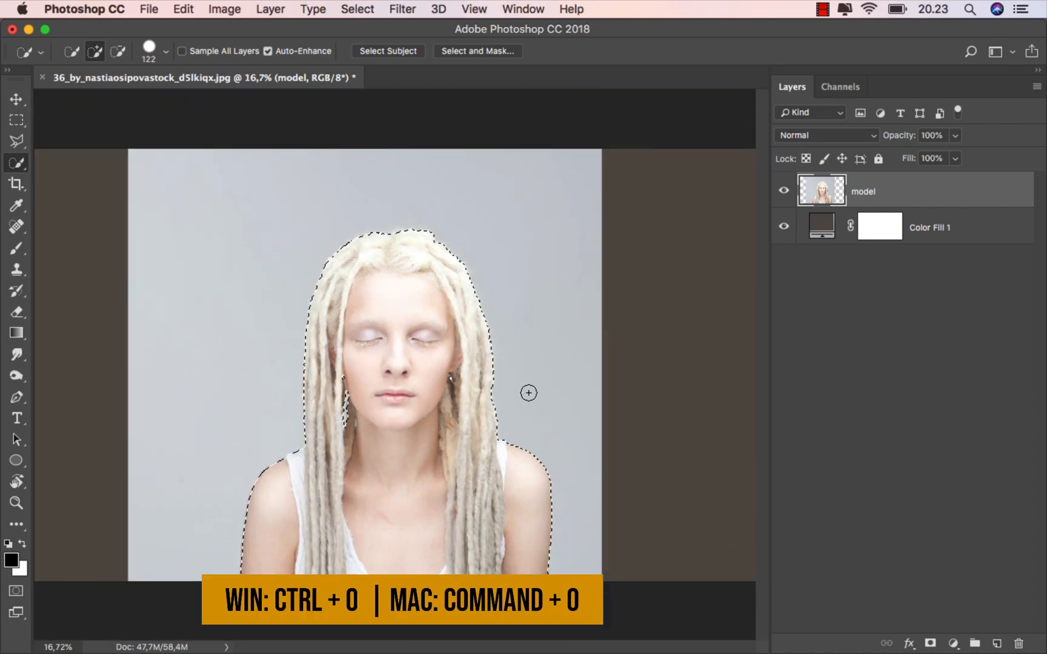
{"action": "left_click", "coordinate": [930, 644]}
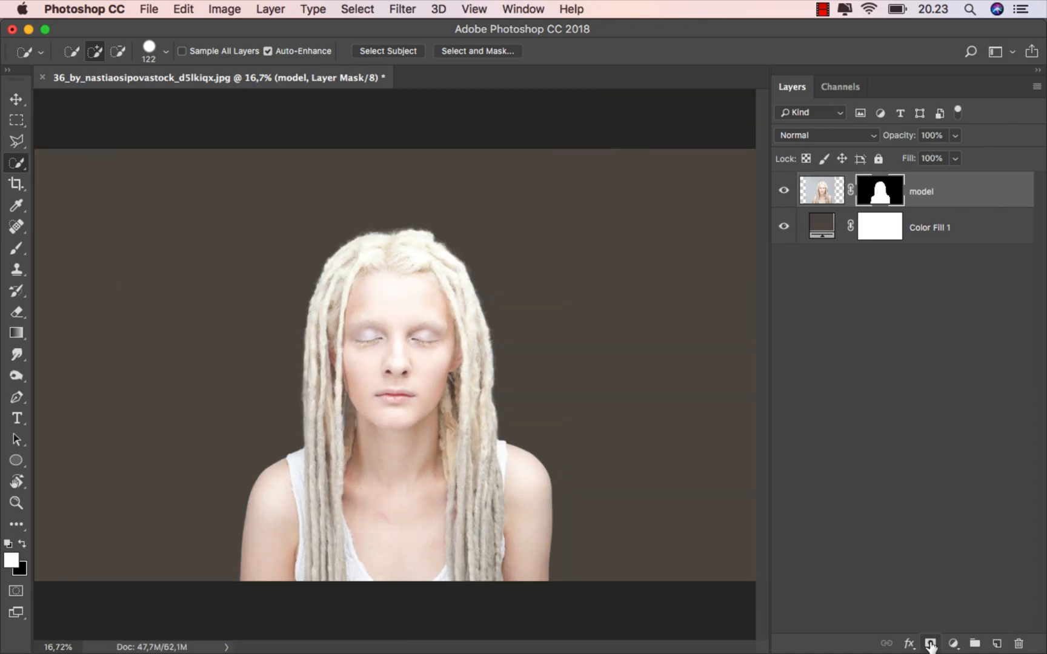
{"action": "left_click", "coordinate": [936, 203]}
{"action": "key", "text": "v"}
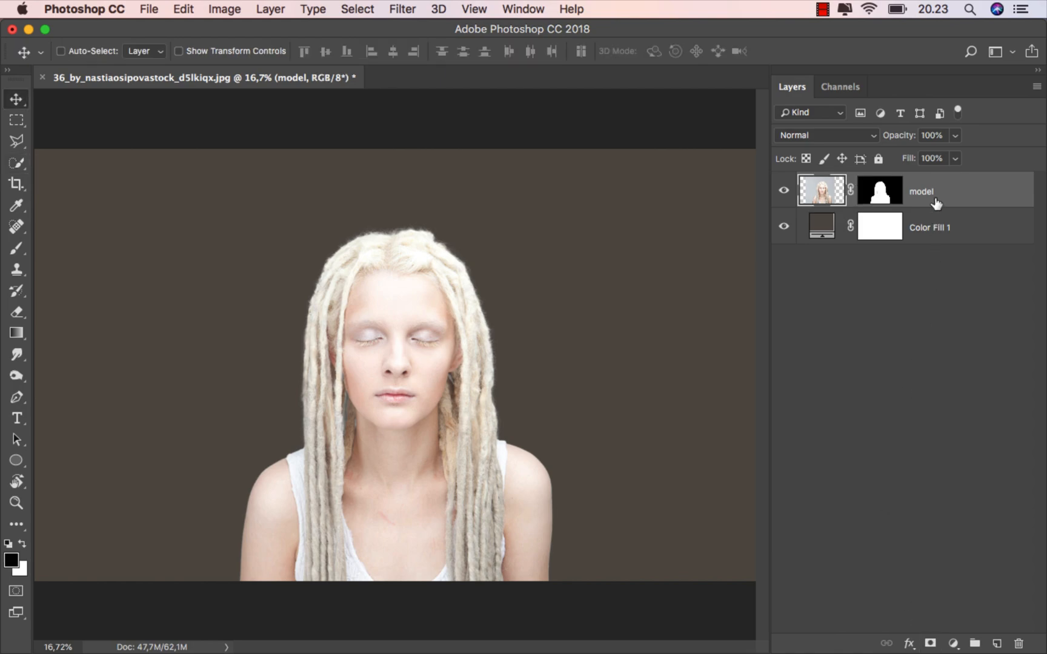
- Apply the layer mask of the model layer permanently to its image
{"action": "right_click", "coordinate": [878, 197]}
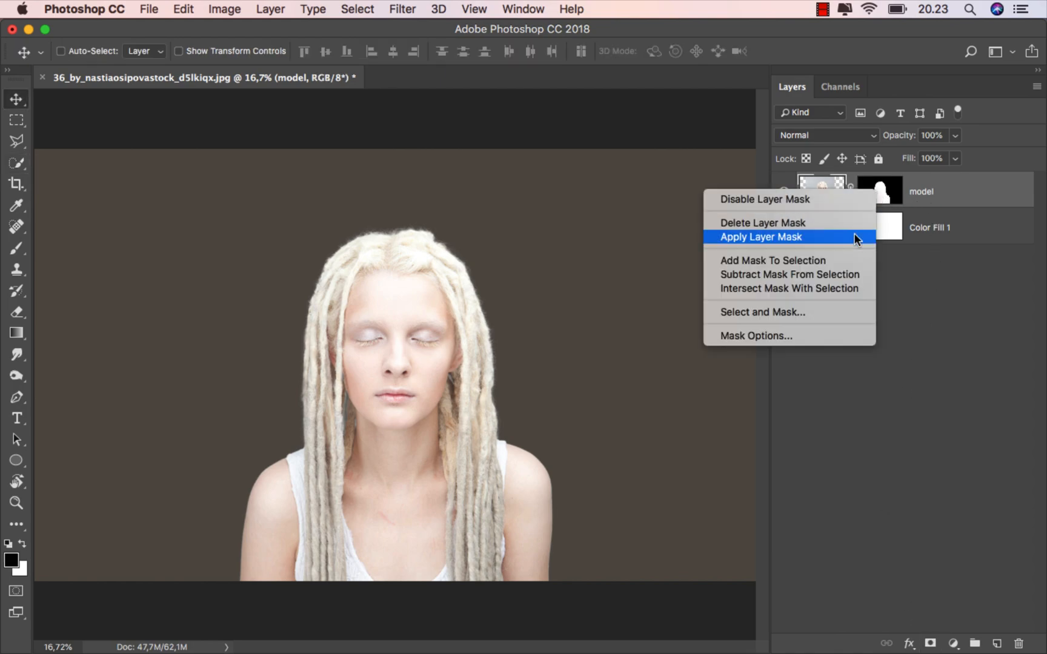
{"action": "left_click", "coordinate": [854, 236]}
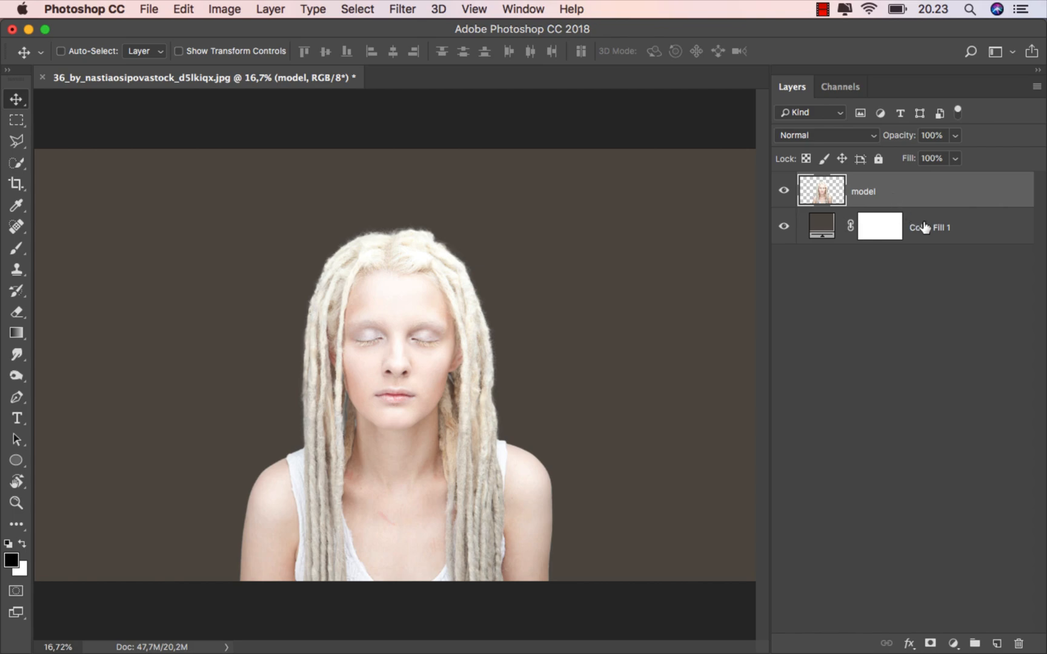
- Add a black-to-transparent gradient fill layer above Color Fill 1, using Radial style, Reverse enabled and 308% scale
{"action": "left_click", "coordinate": [923, 227]}
{"action": "left_click", "coordinate": [954, 644]}
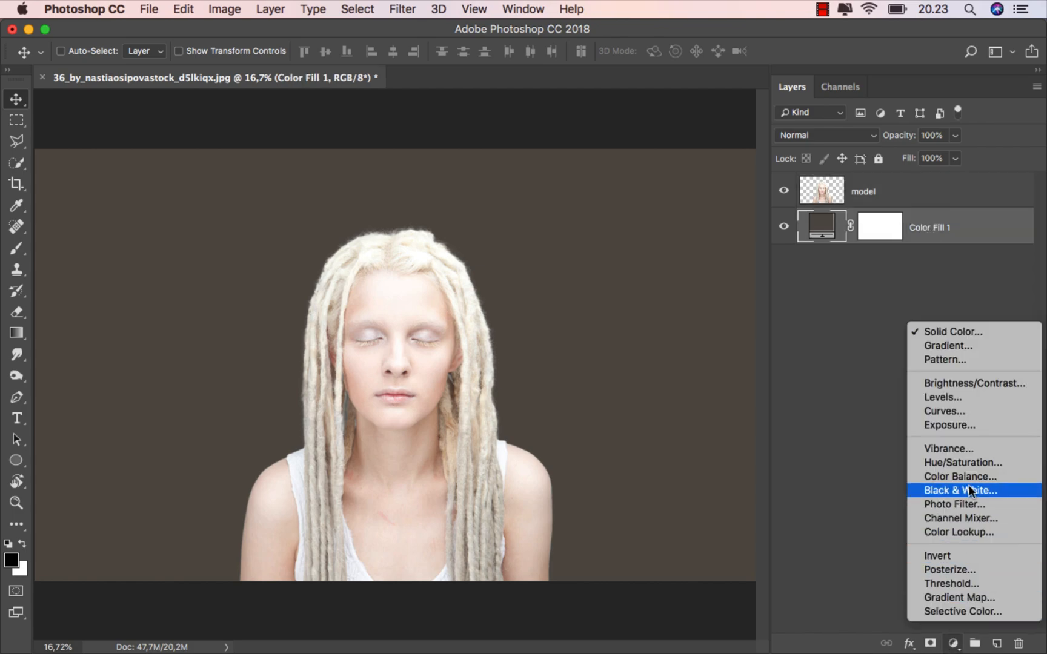
{"action": "left_click", "coordinate": [986, 345]}
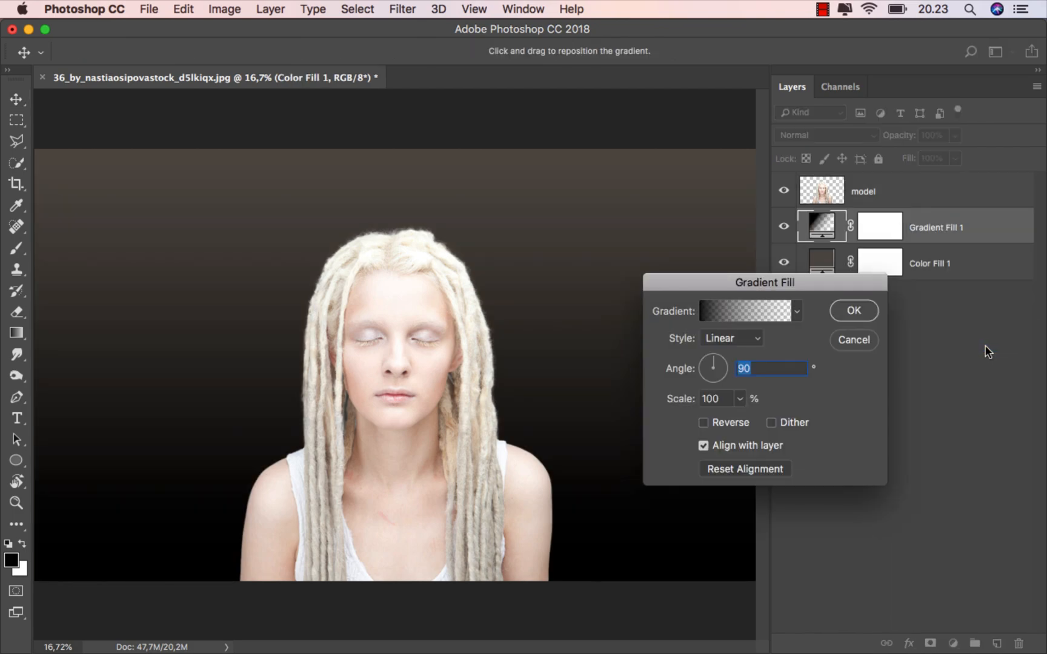
{"action": "left_click", "coordinate": [797, 311]}
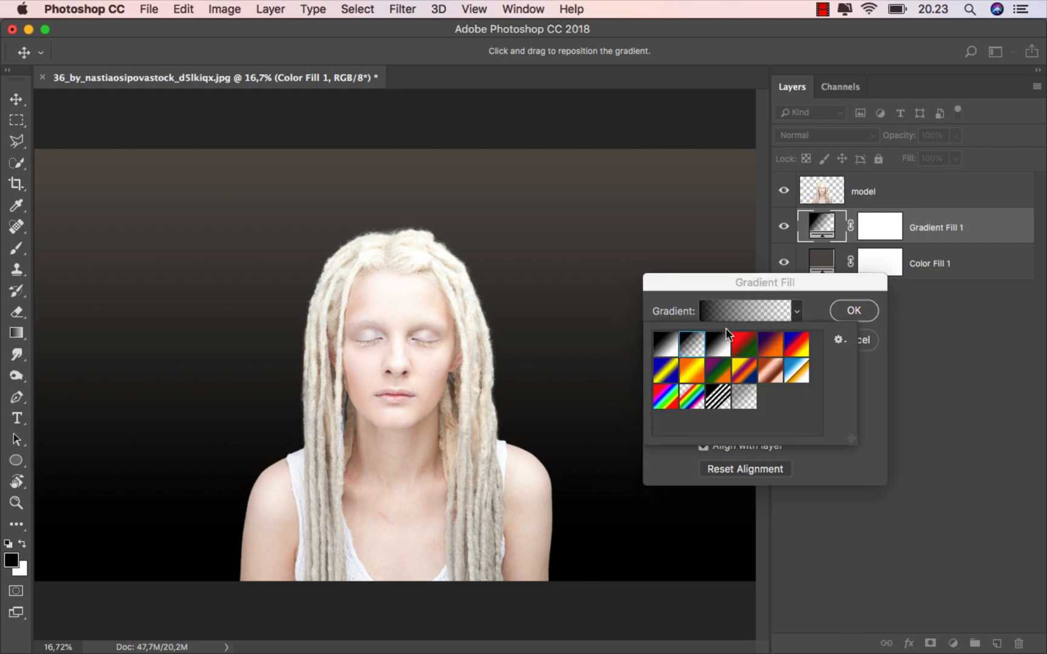
{"action": "left_click", "coordinate": [810, 301]}
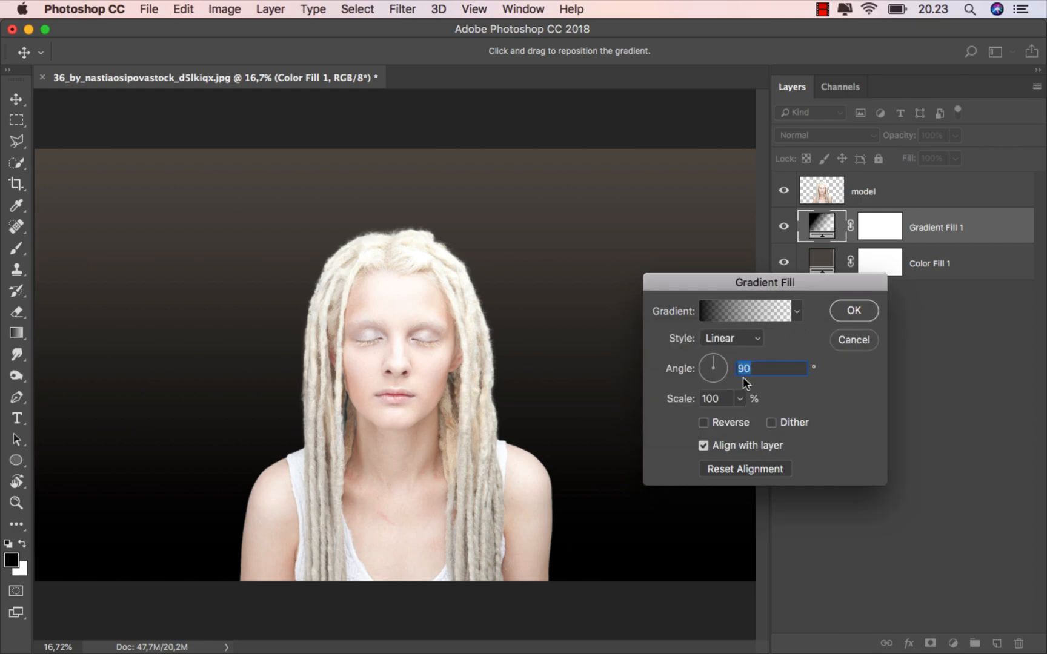
{"action": "left_click", "coordinate": [726, 341]}
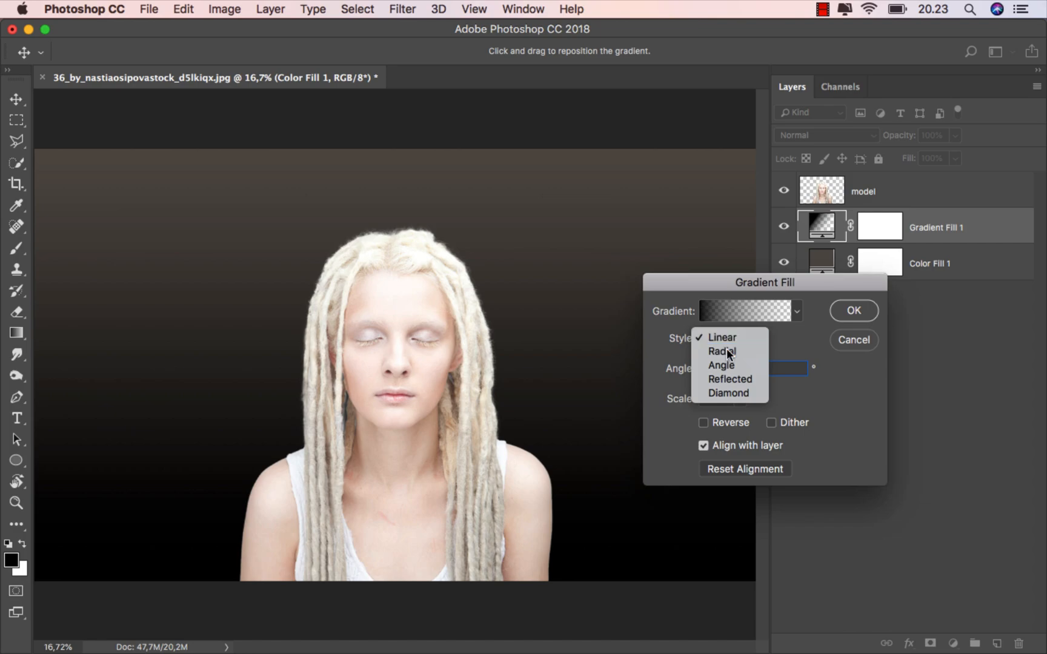
{"action": "left_click", "coordinate": [727, 348]}
{"action": "left_click", "coordinate": [704, 423]}
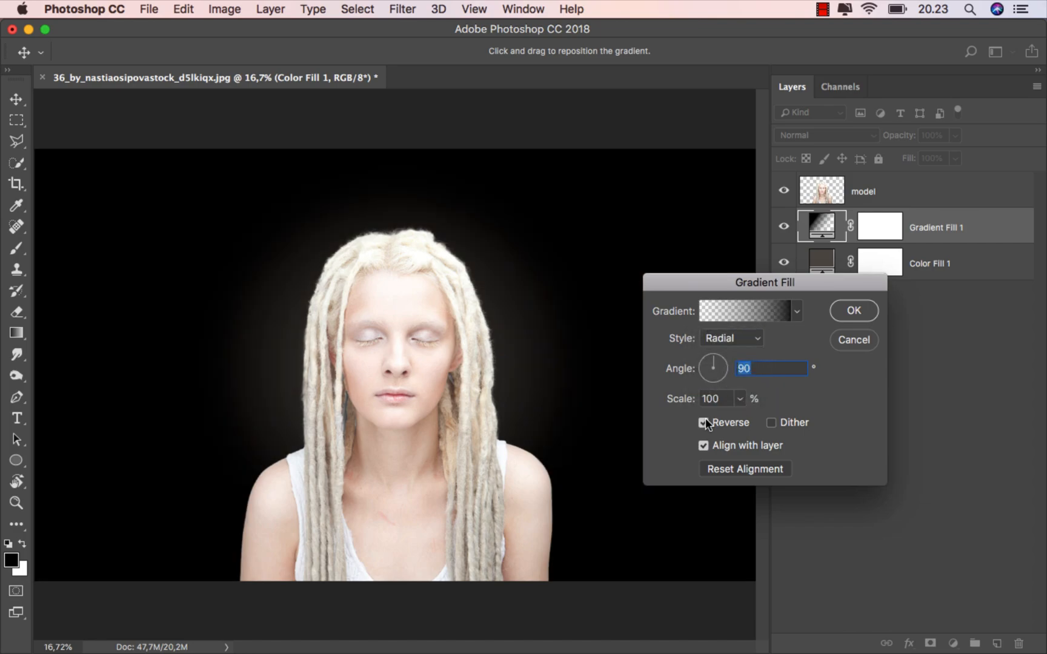
{"action": "left_click_drag", "start_coordinate": [740, 399], "coordinate": [755, 422]}
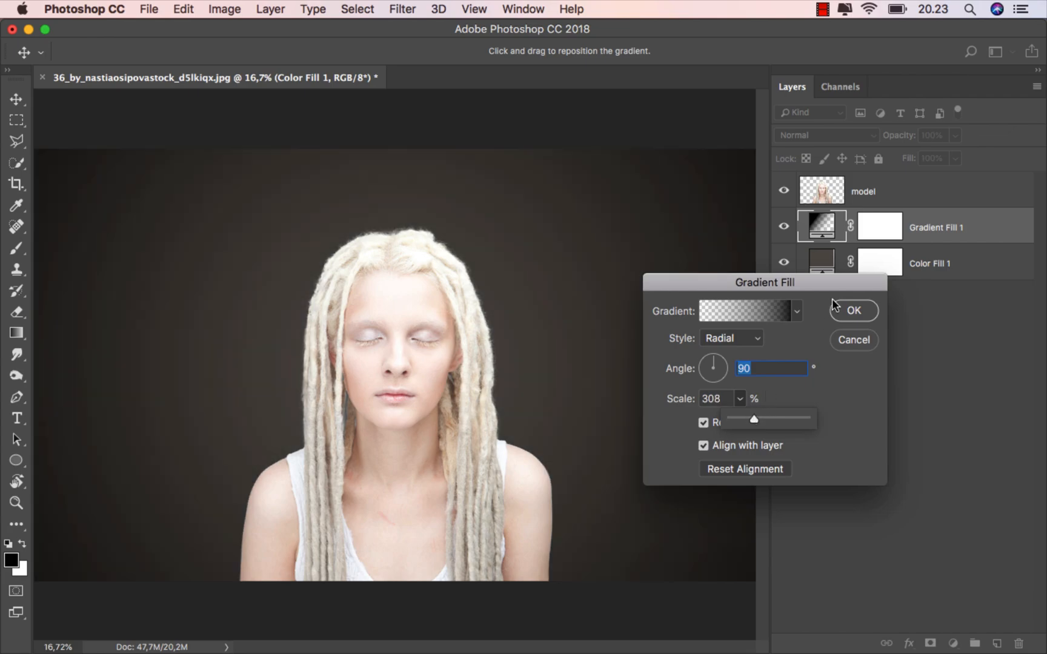
{"action": "left_click", "coordinate": [852, 311]}
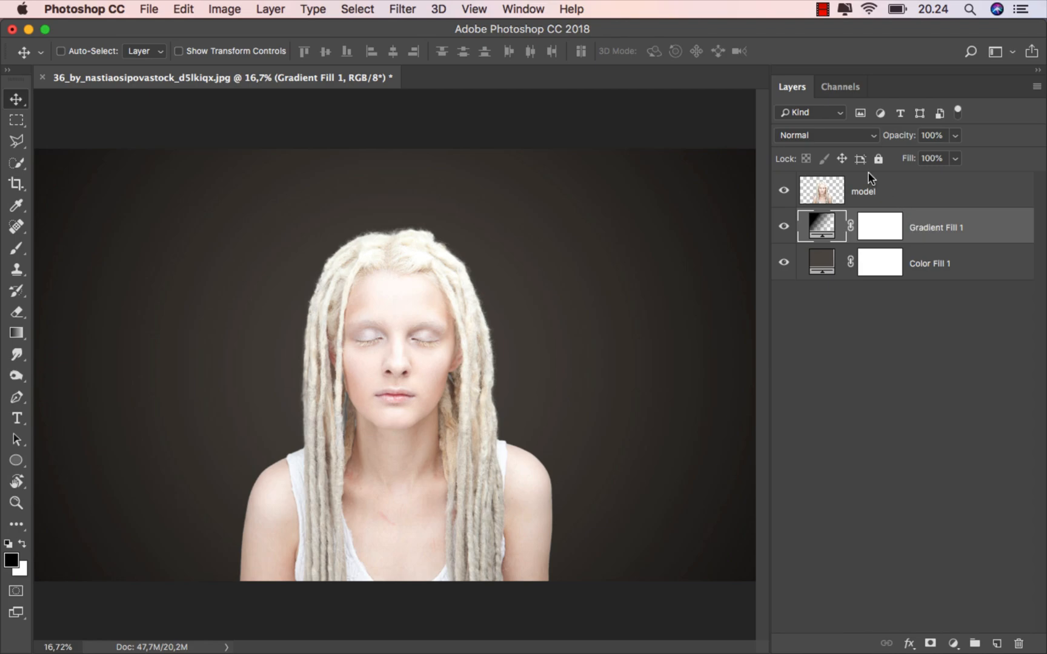
- Set the gradient fill layer to Overlay blending with 70% Fill, and compare the background with and without it
{"action": "left_click", "coordinate": [840, 136]}
{"action": "left_click", "coordinate": [812, 311]}
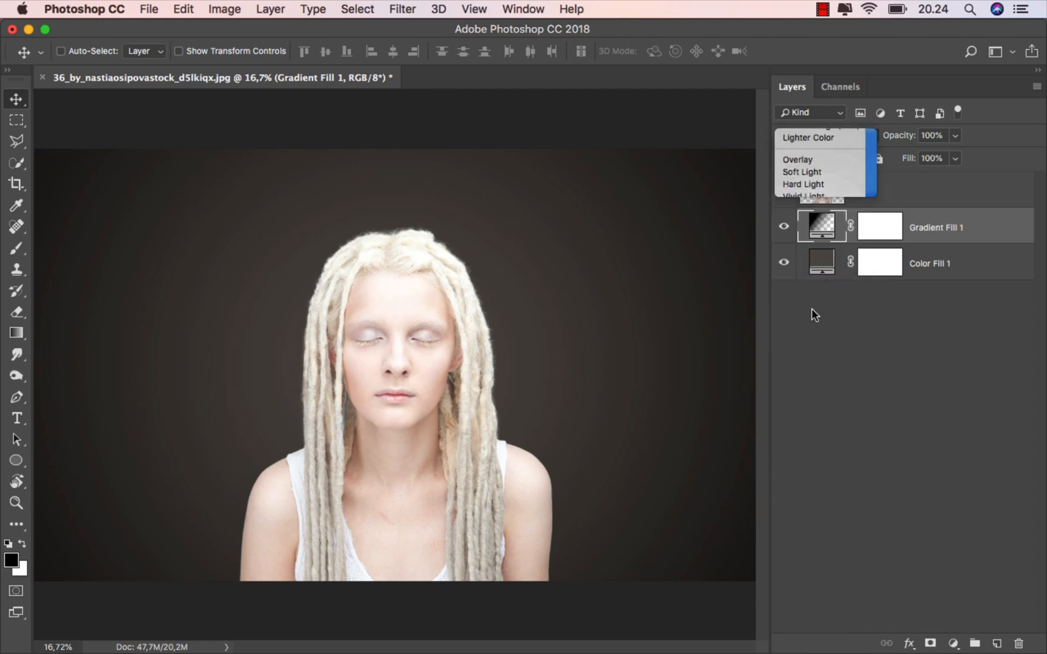
{"action": "left_click", "coordinate": [955, 159]}
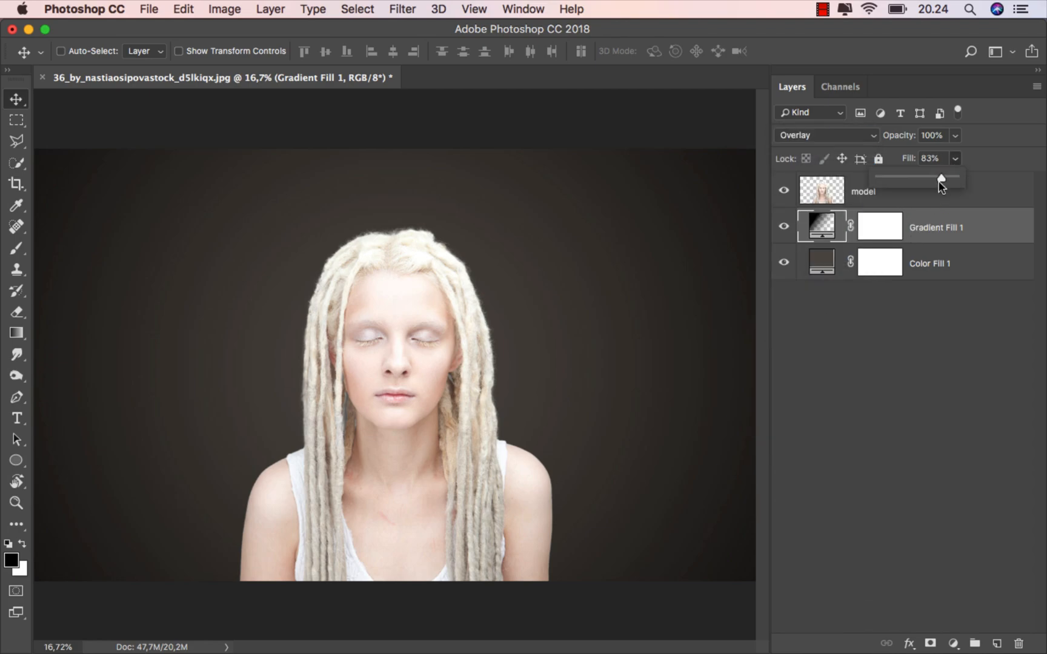
{"action": "left_click_drag", "start_coordinate": [934, 183], "coordinate": [932, 184]}
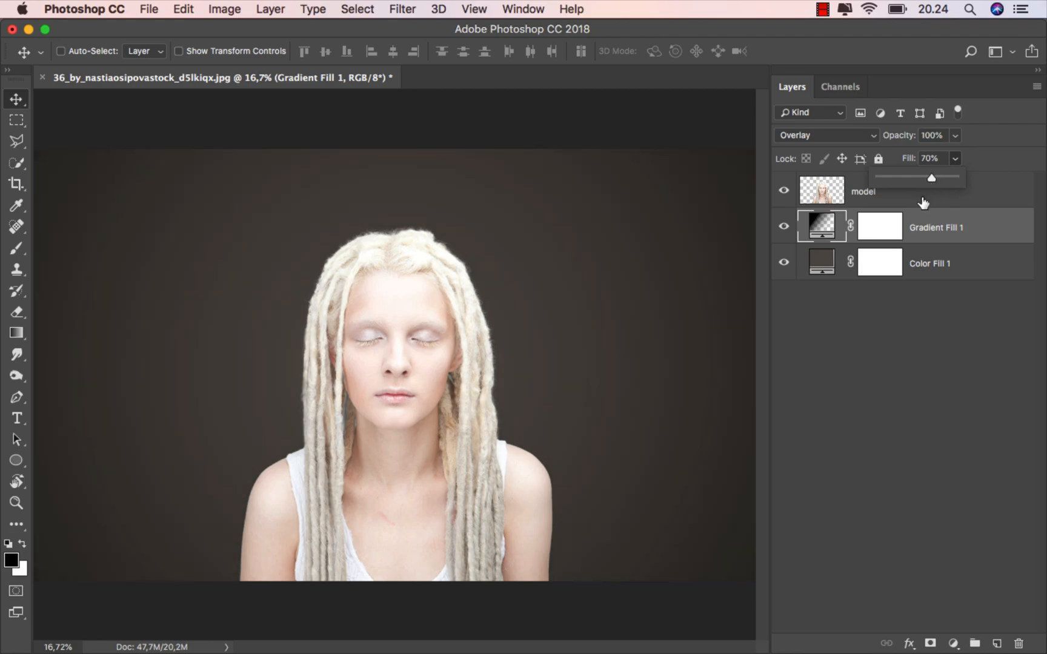
{"action": "left_click", "coordinate": [784, 227]}
{"action": "left_click", "coordinate": [784, 228]}
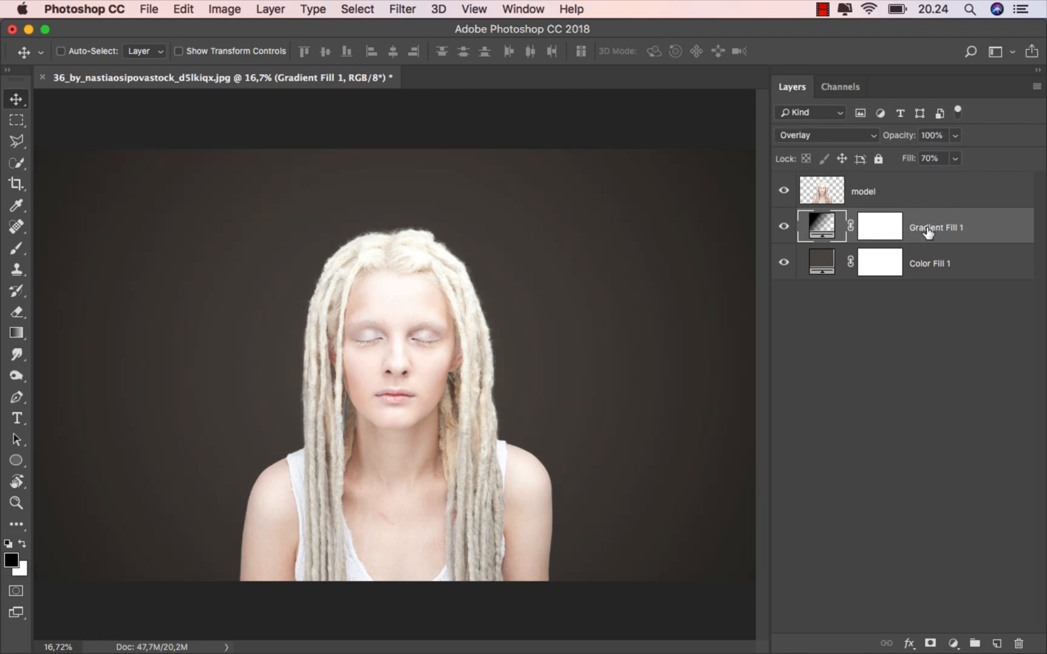
- Create a new empty layer above the gradient fill and name it "color"
{"action": "left_click", "coordinate": [992, 640]}
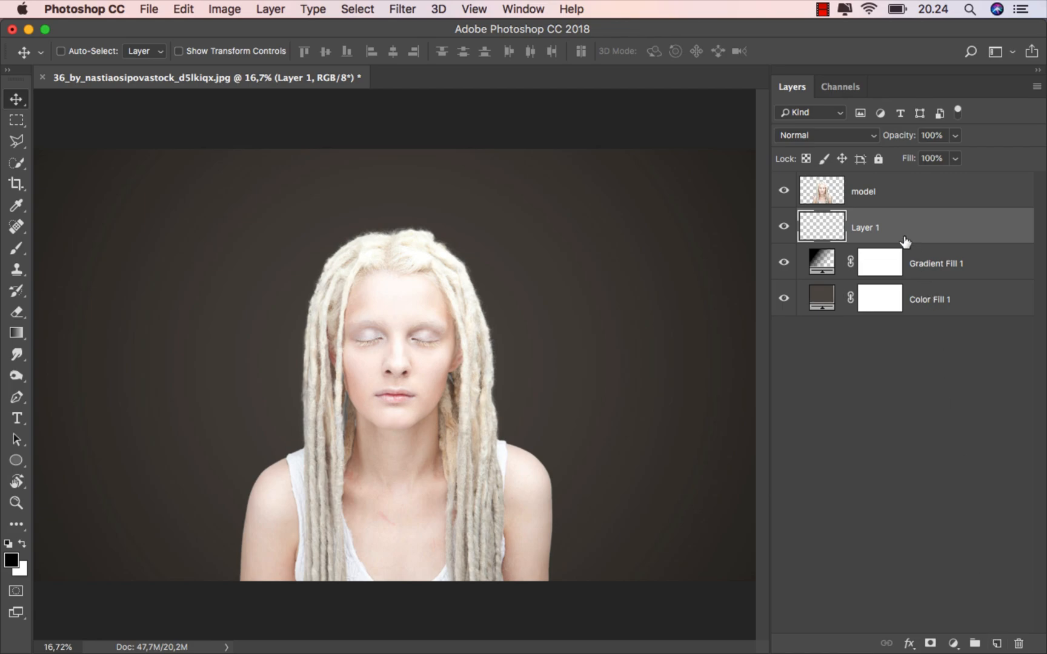
{"action": "double_click", "coordinate": [870, 226]}
{"action": "type", "text": "color"}
{"action": "key", "text": "Return"}
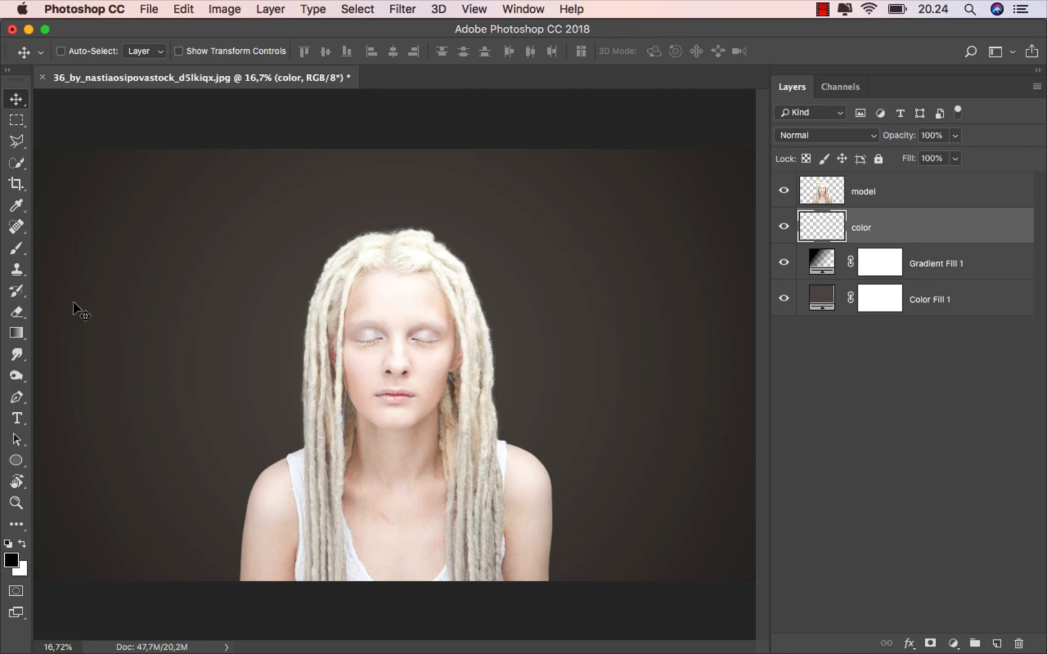
- Sample the model's forehead color with the Brush tool active, and change the foreground color to peach #ffcea7
{"action": "left_click_drag", "start_coordinate": [16, 248], "coordinate": [58, 250]}
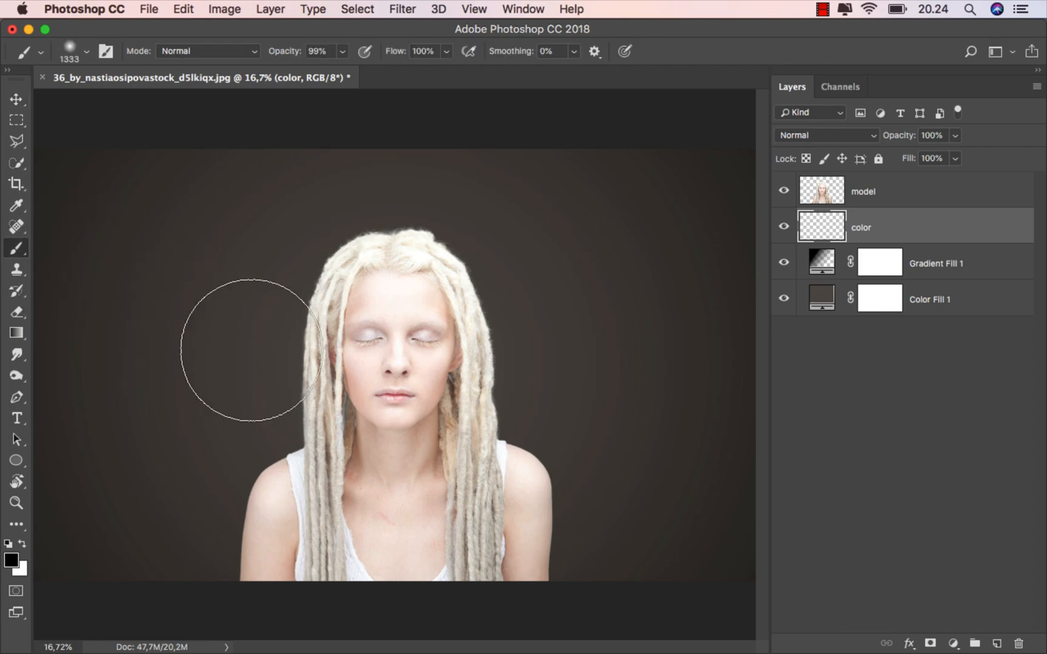
{"action": "left_click", "coordinate": [417, 295], "text": "alt"}
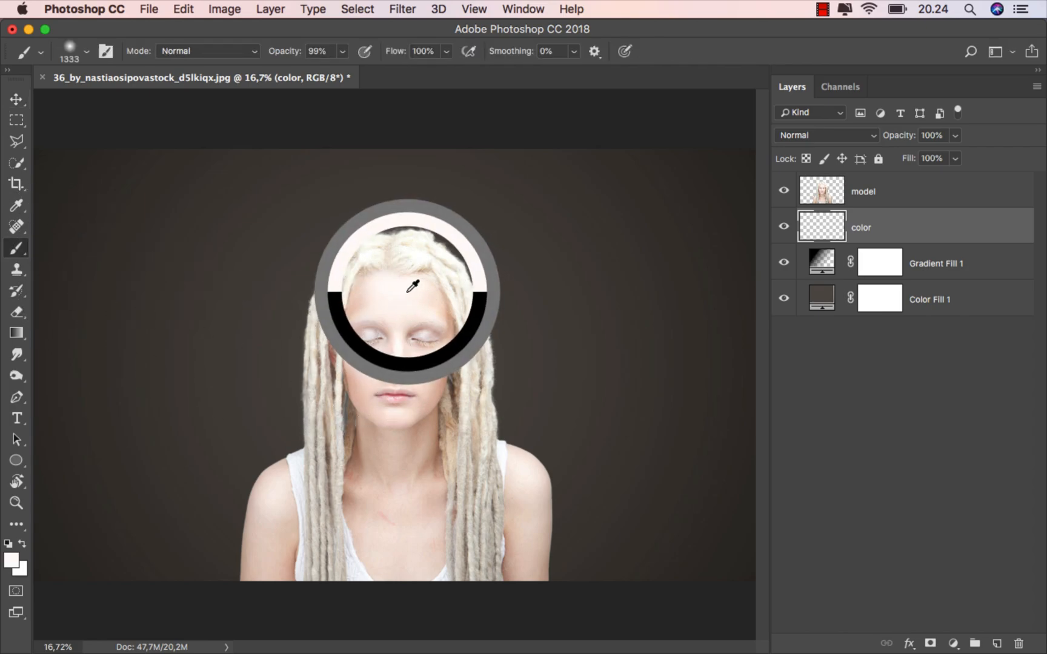
{"action": "left_click", "coordinate": [11, 561]}
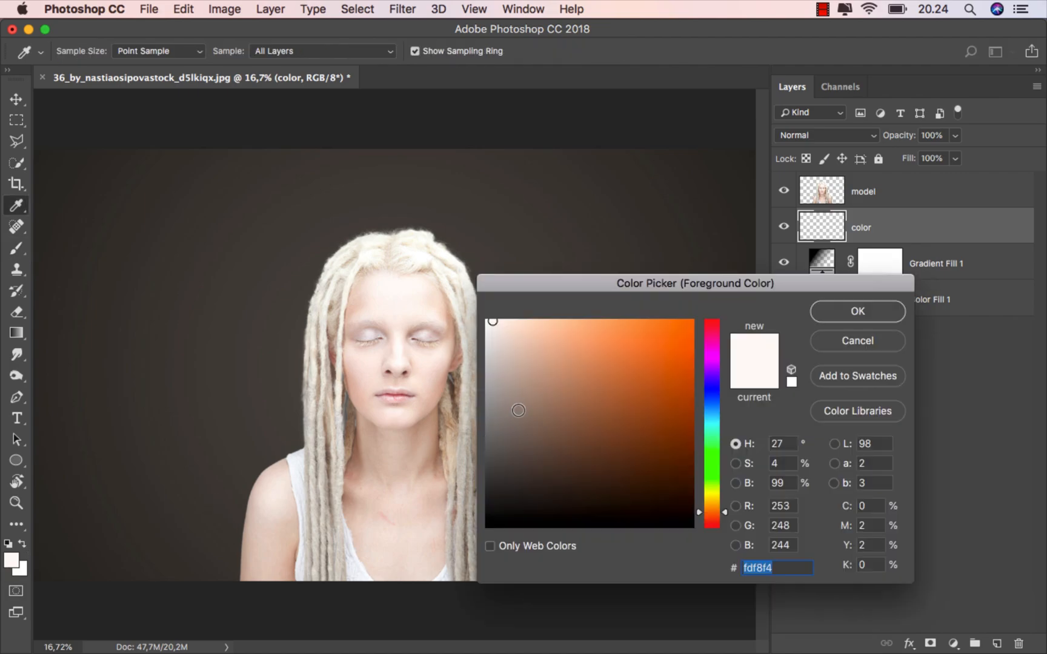
{"action": "mouse_move", "coordinate": [540, 358]}
{"action": "left_mouse_down"}
{"action": "mouse_move", "coordinate": [556, 314]}
{"action": "mouse_move", "coordinate": [556, 325]}
{"action": "left_mouse_up"}
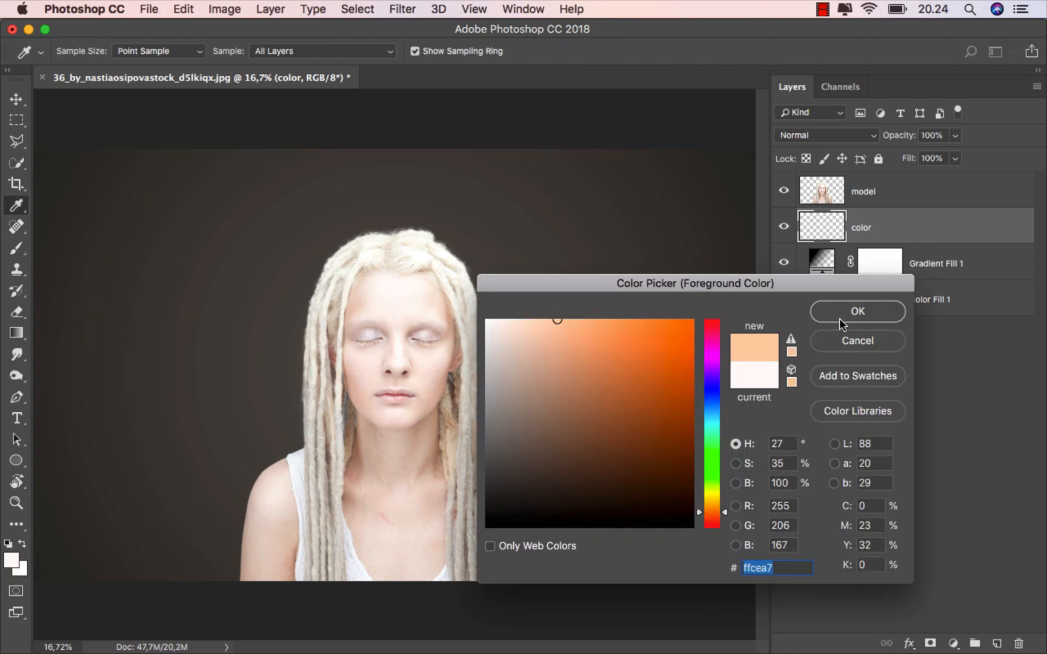
{"action": "left_click", "coordinate": [857, 311]}
{"action": "key", "text": "b"}
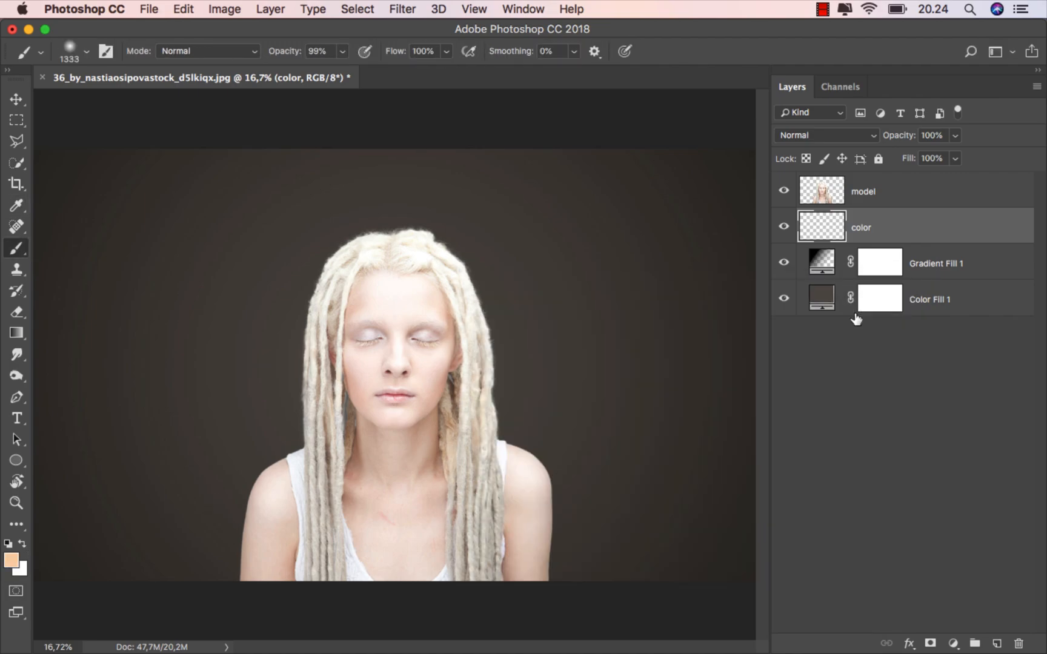
- Paint a single soft peach glow behind the model's head and neck with a size 2180 brush at 100% opacity
{"action": "left_click", "coordinate": [342, 51]}
{"action": "left_click_drag", "start_coordinate": [343, 68], "coordinate": [347, 68]}
{"action": "mouse_move", "coordinate": [400, 392]}
{"action": "left_mouse_down"}
{"action": "mouse_move", "coordinate": [456, 392]}
{"action": "mouse_move", "coordinate": [436, 391]}
{"action": "left_mouse_up"}
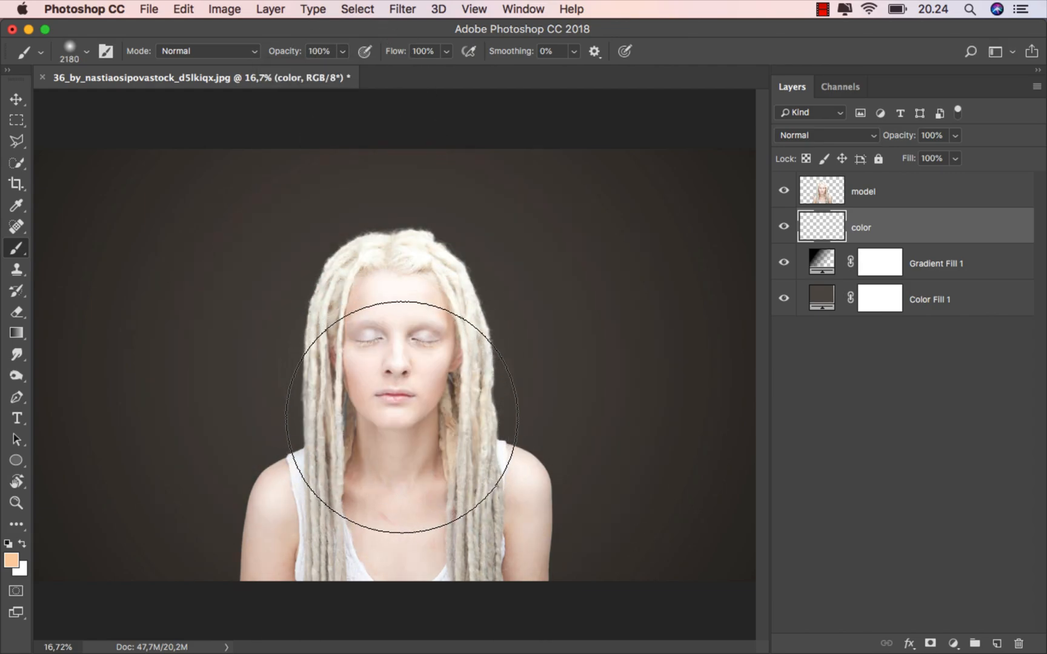
{"action": "left_click", "coordinate": [403, 406]}
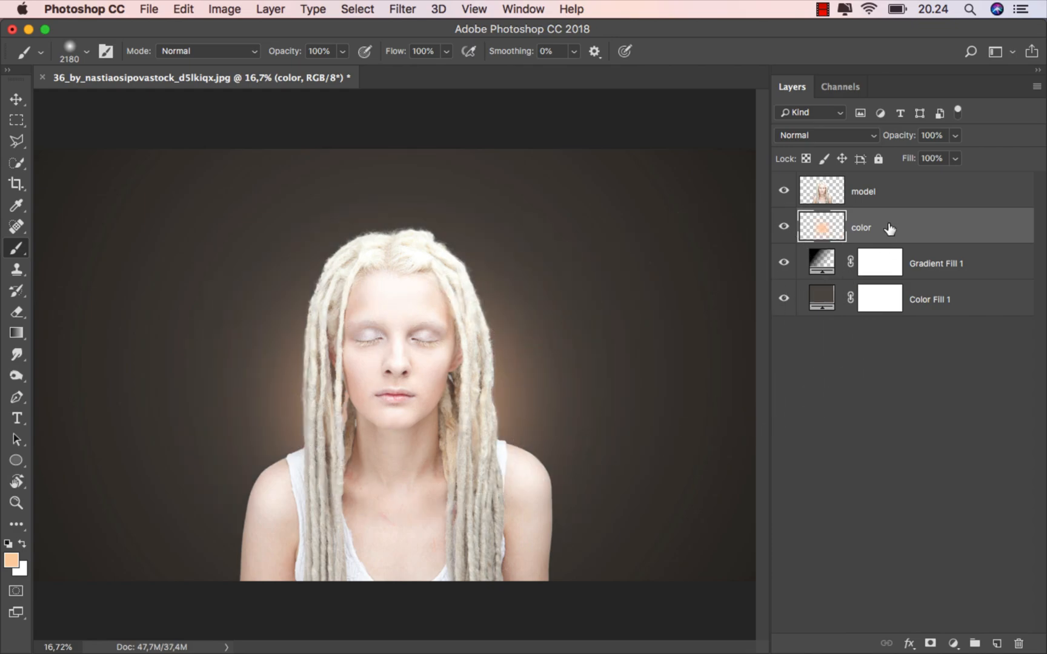
- Set the color layer's blend mode to Soft Light and compare the image with and without the glow
{"action": "key", "text": "v"}
{"action": "left_click", "coordinate": [823, 137]}
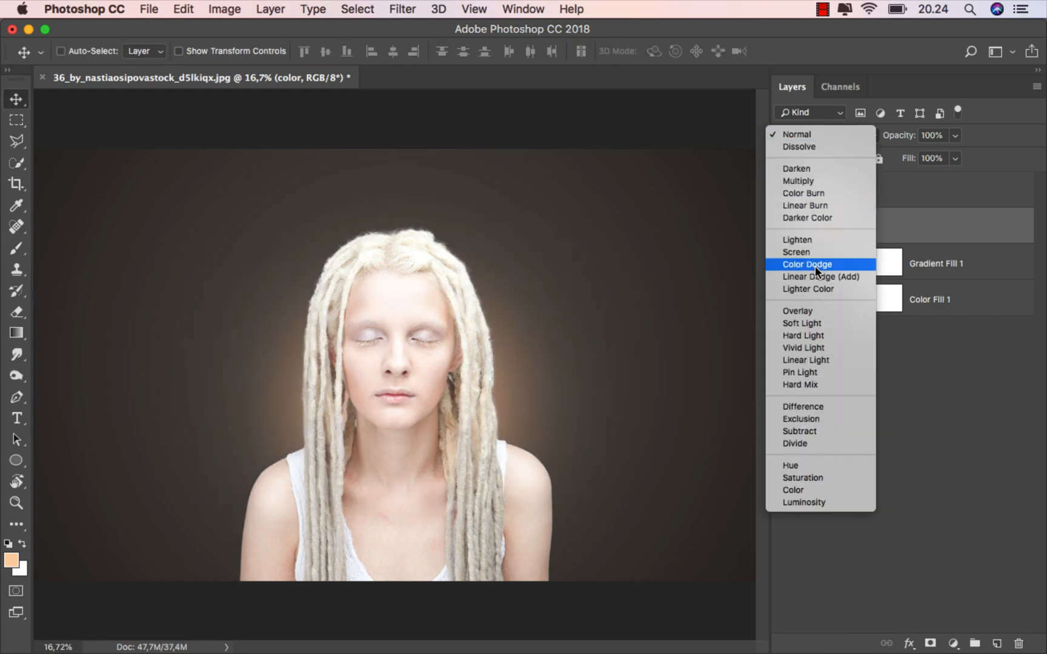
{"action": "left_click", "coordinate": [814, 325]}
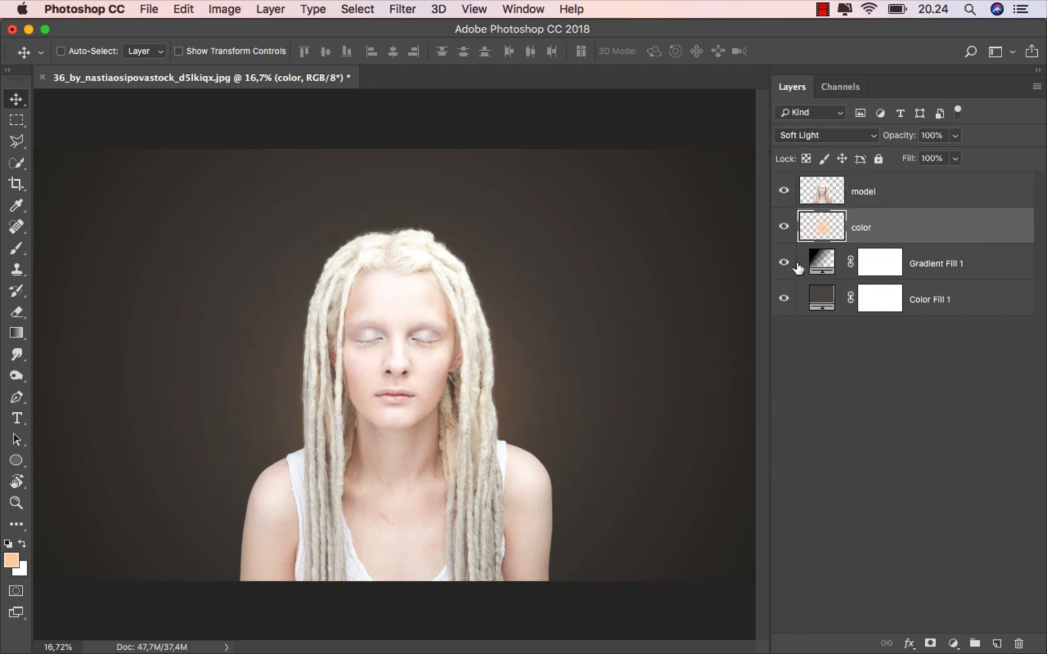
{"action": "left_click", "coordinate": [785, 228]}
{"action": "left_click", "coordinate": [785, 228]}
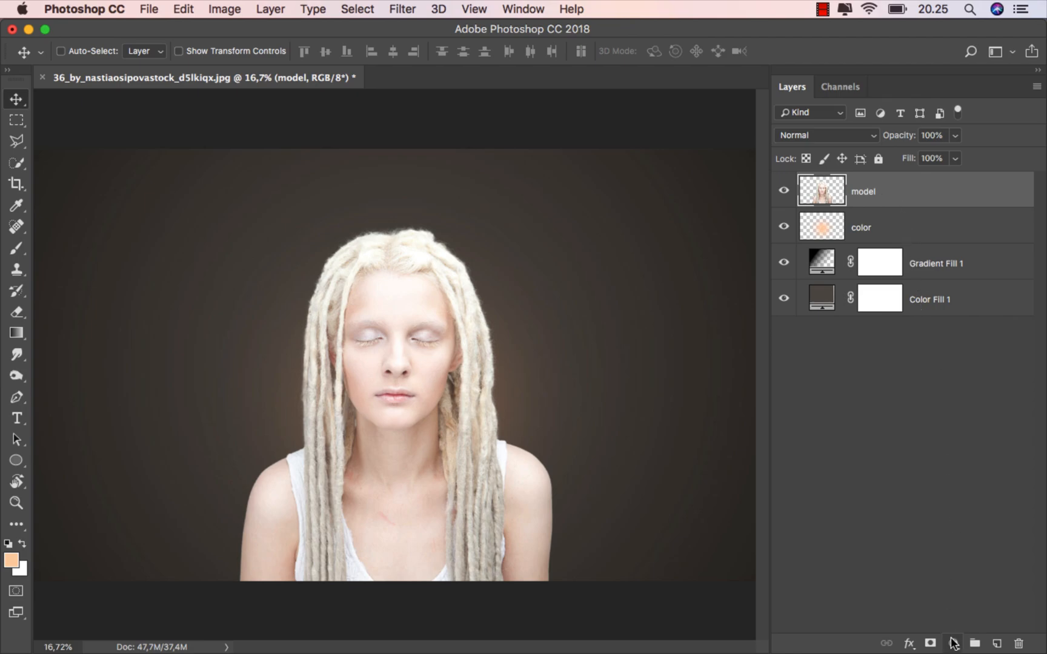
- Add a Brightness/Contrast adjustment clipped to the model layer with Brightness -33, and compare the image with and without it
{"action": "left_click", "coordinate": [954, 644]}
{"action": "left_click", "coordinate": [969, 382]}
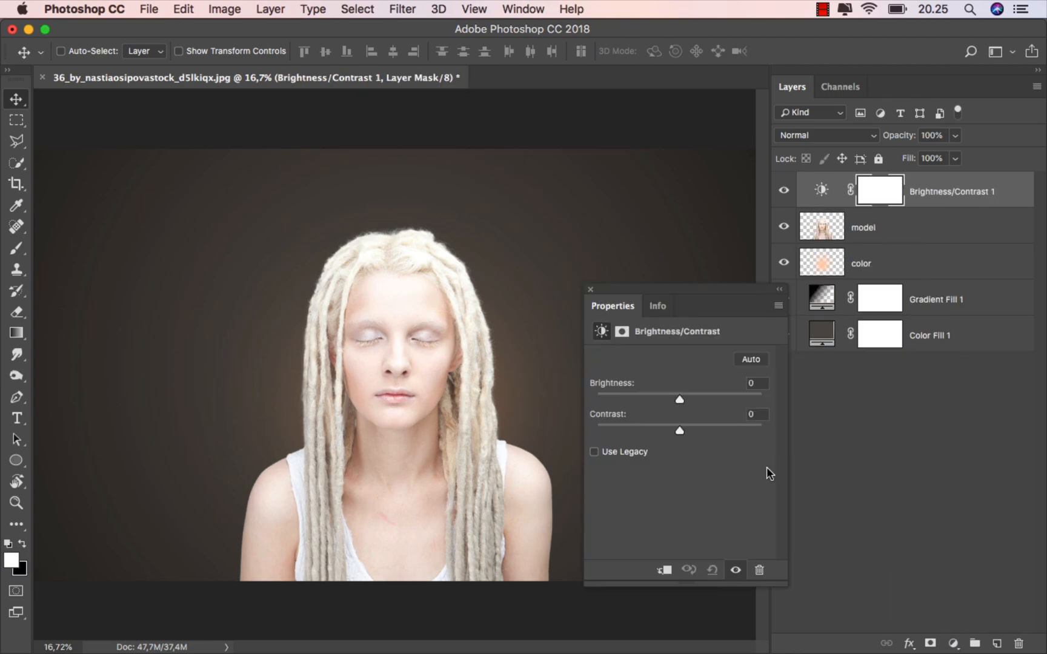
{"action": "left_click", "coordinate": [665, 570]}
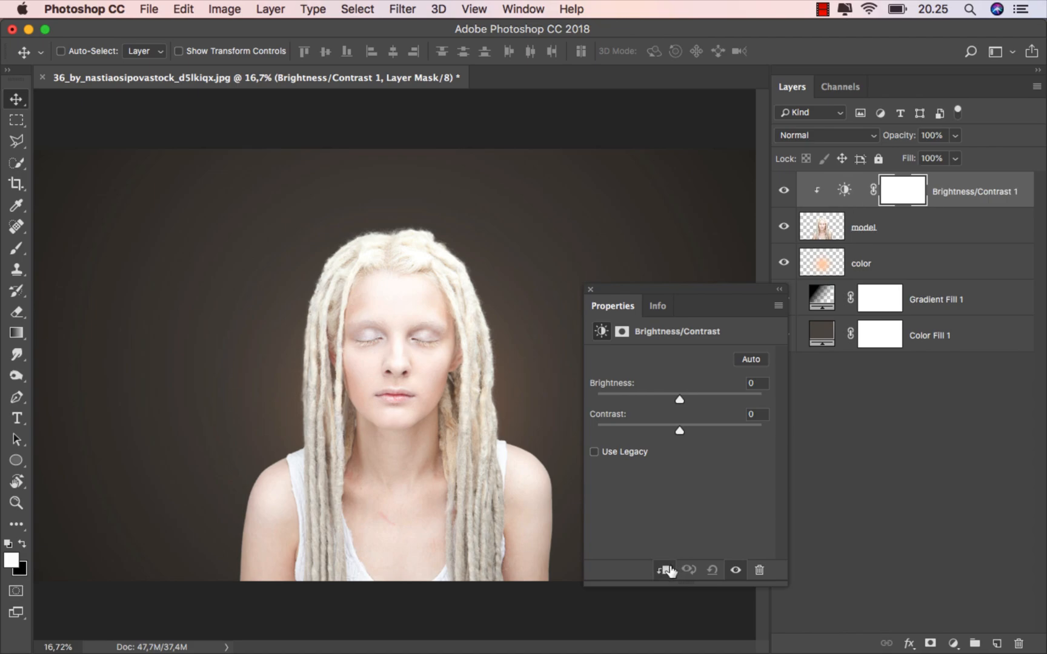
{"action": "left_click_drag", "start_coordinate": [697, 298], "coordinate": [681, 300]}
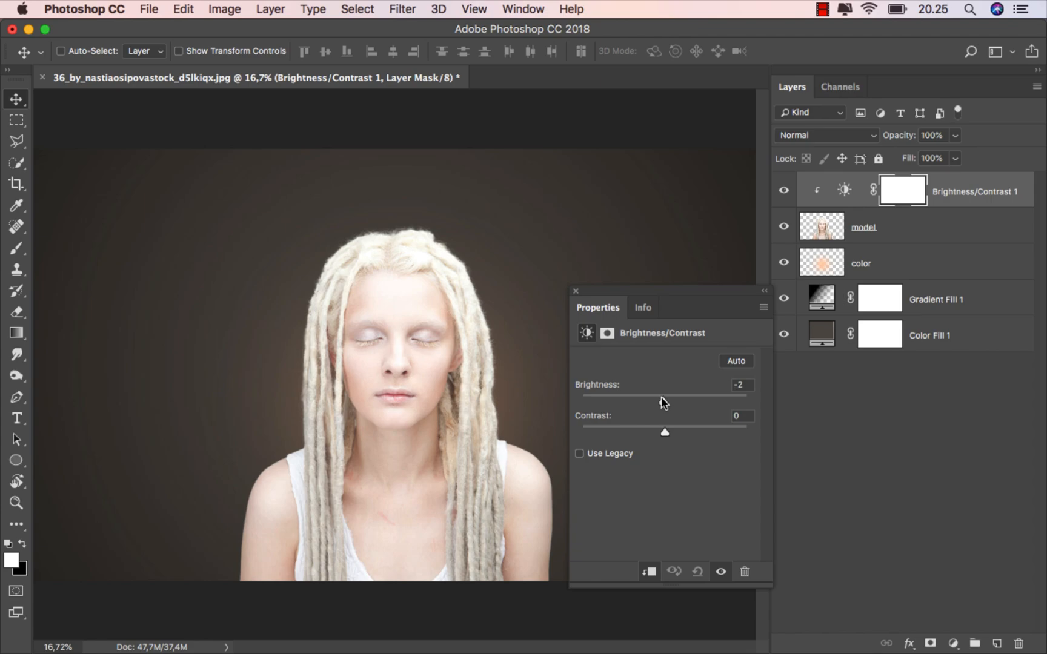
{"action": "left_click_drag", "start_coordinate": [661, 398], "coordinate": [644, 397]}
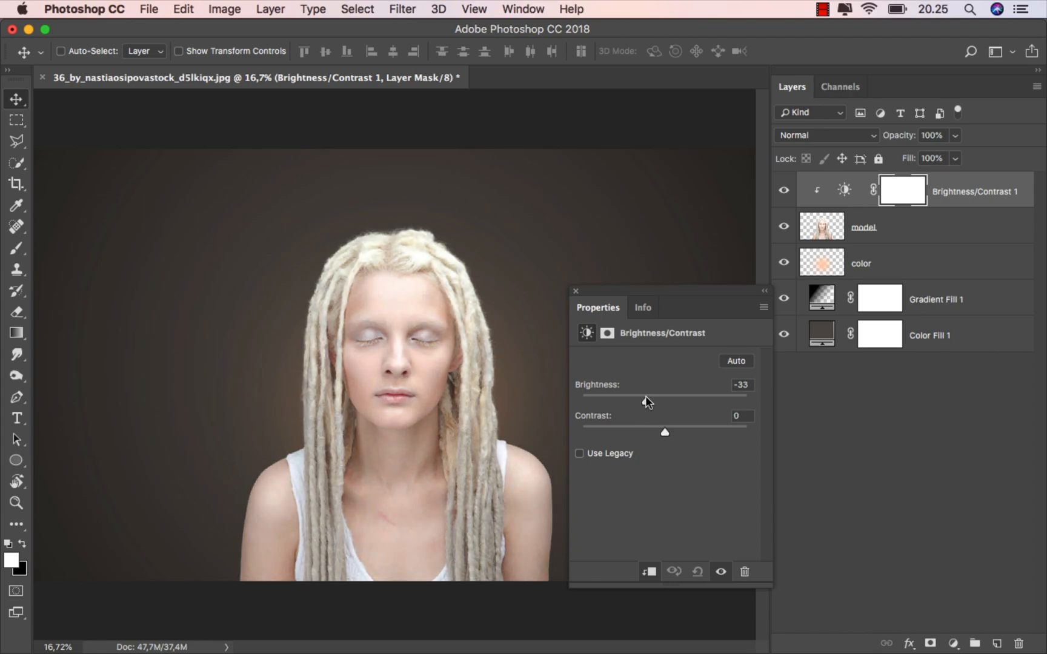
{"action": "left_click", "coordinate": [575, 292]}
{"action": "left_click", "coordinate": [783, 192]}
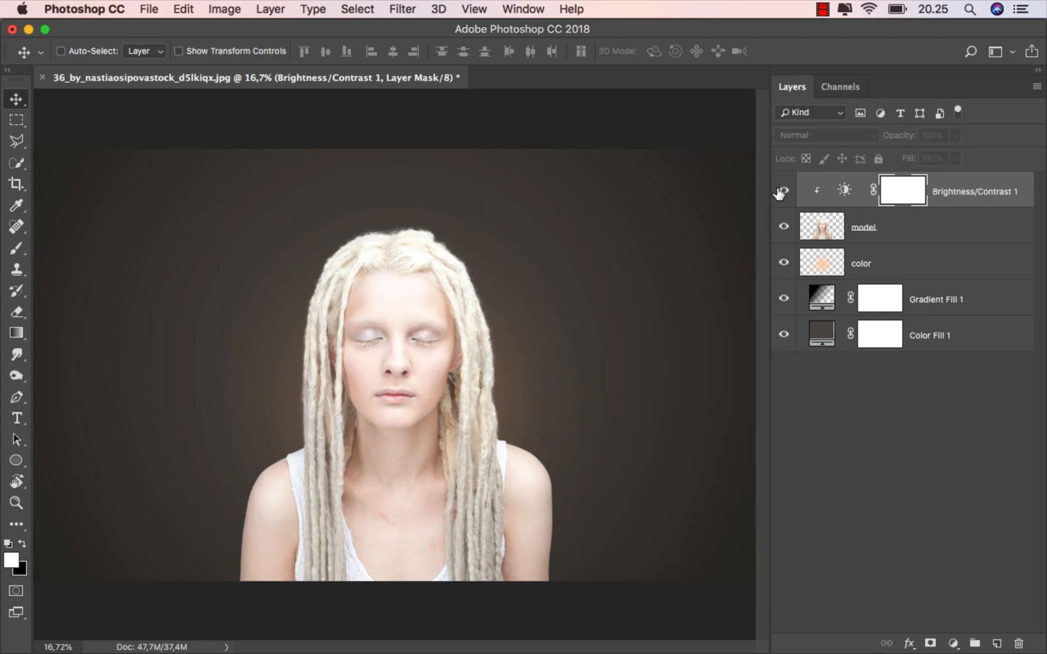
{"action": "left_click", "coordinate": [783, 191]}
- Add a Levels adjustment above Brightness/Contrast, clip it to the model layer, and set the shadow input level to 91
{"action": "left_click", "coordinate": [947, 201]}
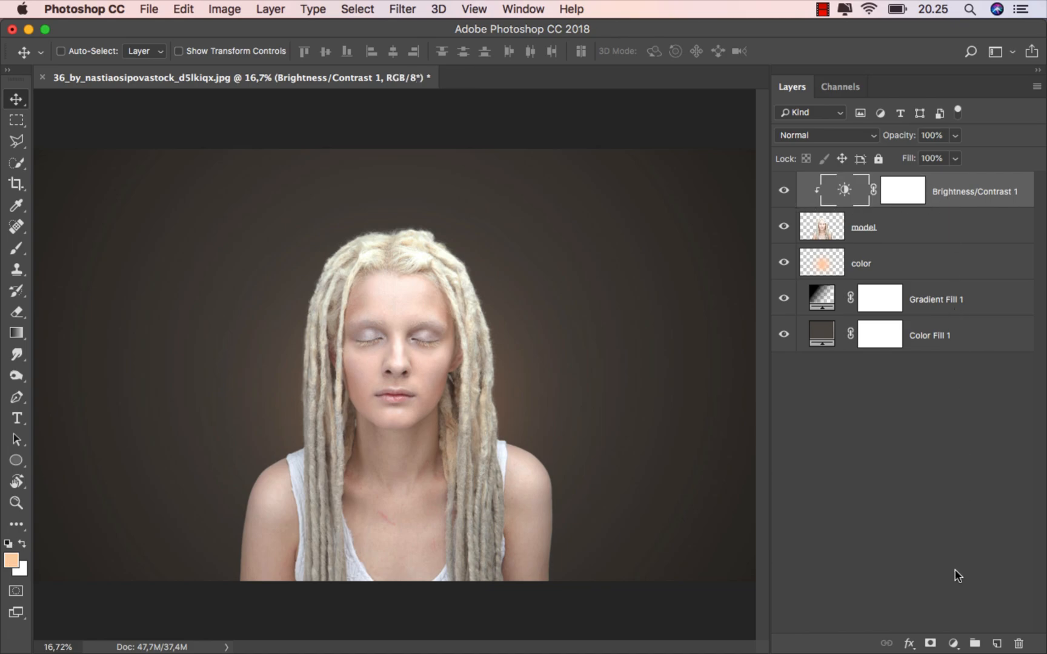
{"action": "left_click", "coordinate": [953, 644]}
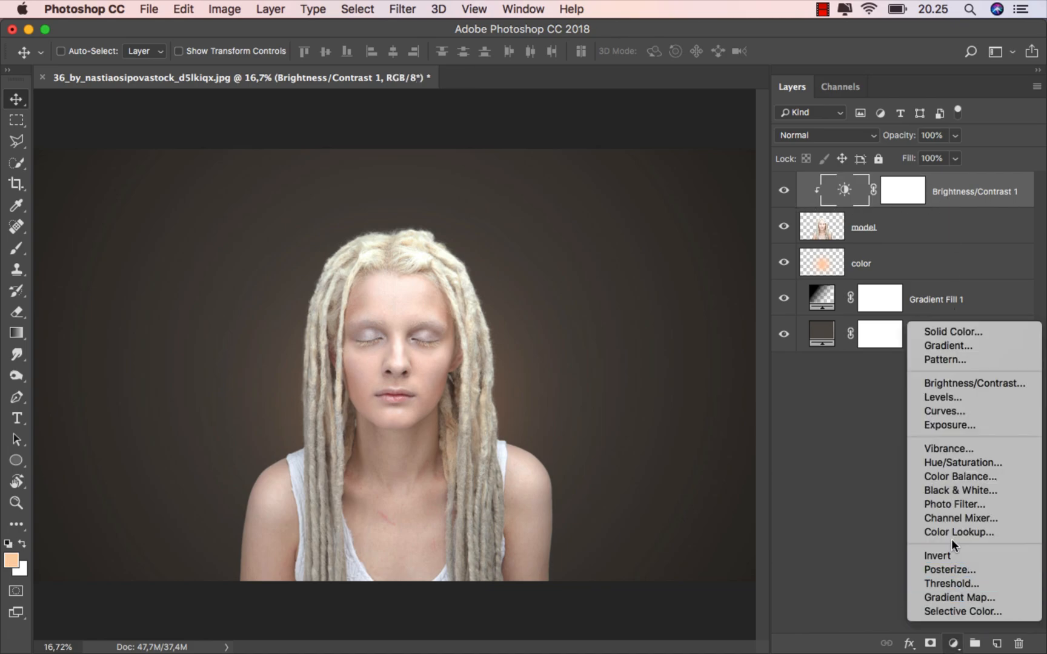
{"action": "left_click", "coordinate": [977, 398]}
{"action": "left_click", "coordinate": [649, 572]}
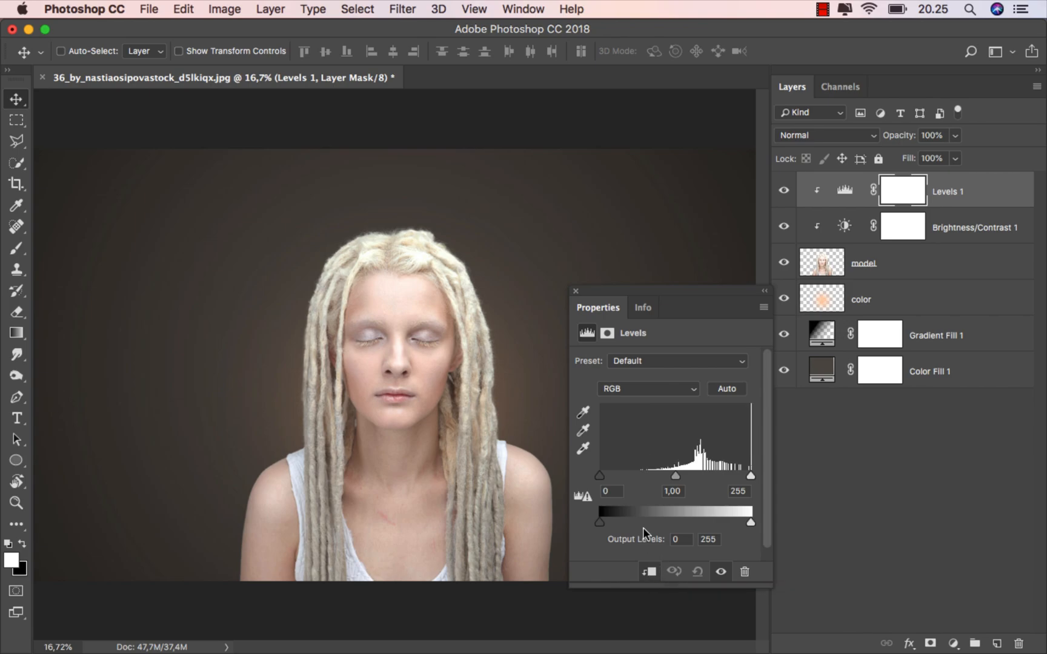
{"action": "left_click_drag", "start_coordinate": [599, 476], "coordinate": [655, 477]}
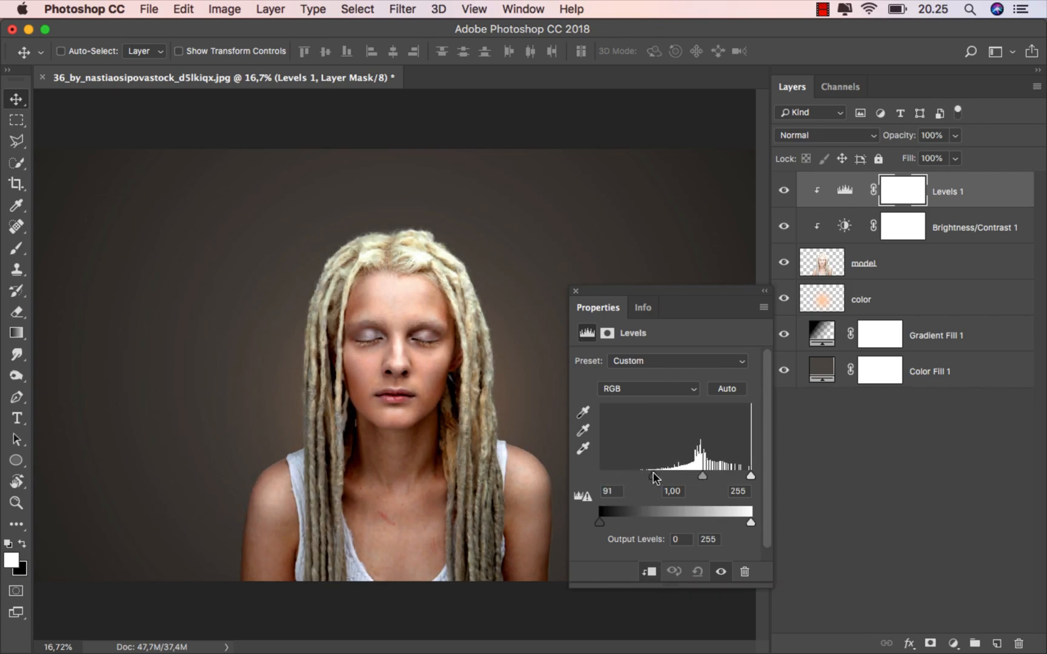
- Compare the image with and without the Levels adjustment
{"action": "left_click", "coordinate": [577, 291]}
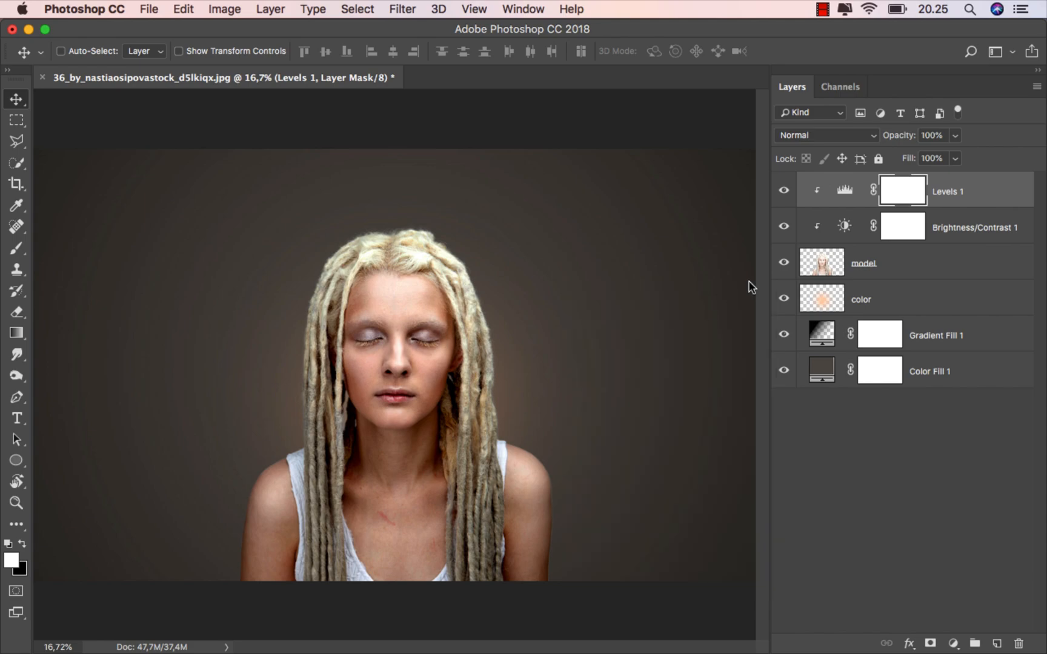
{"action": "left_click", "coordinate": [783, 191]}
{"action": "left_click", "coordinate": [783, 191]}
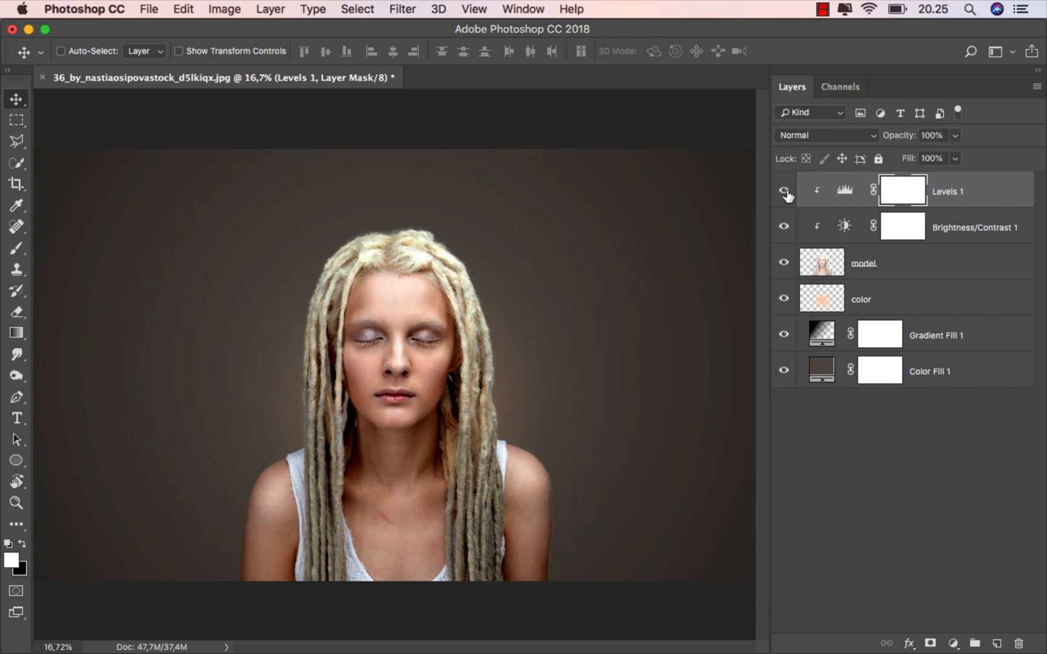
- Split the Levels layer's Blend If black slider for the underlying layer to 0 / 255, and compare the result with and without it
{"action": "right_click", "coordinate": [971, 198]}
{"action": "left_click", "coordinate": [891, 199]}
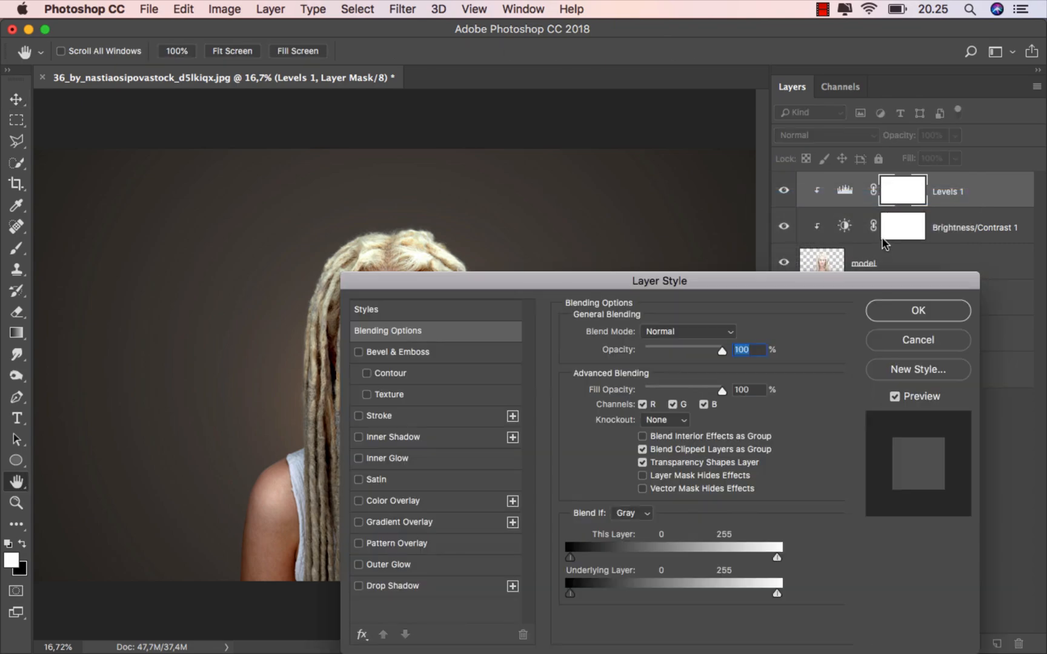
{"action": "left_click_drag", "start_coordinate": [684, 283], "coordinate": [806, 166]}
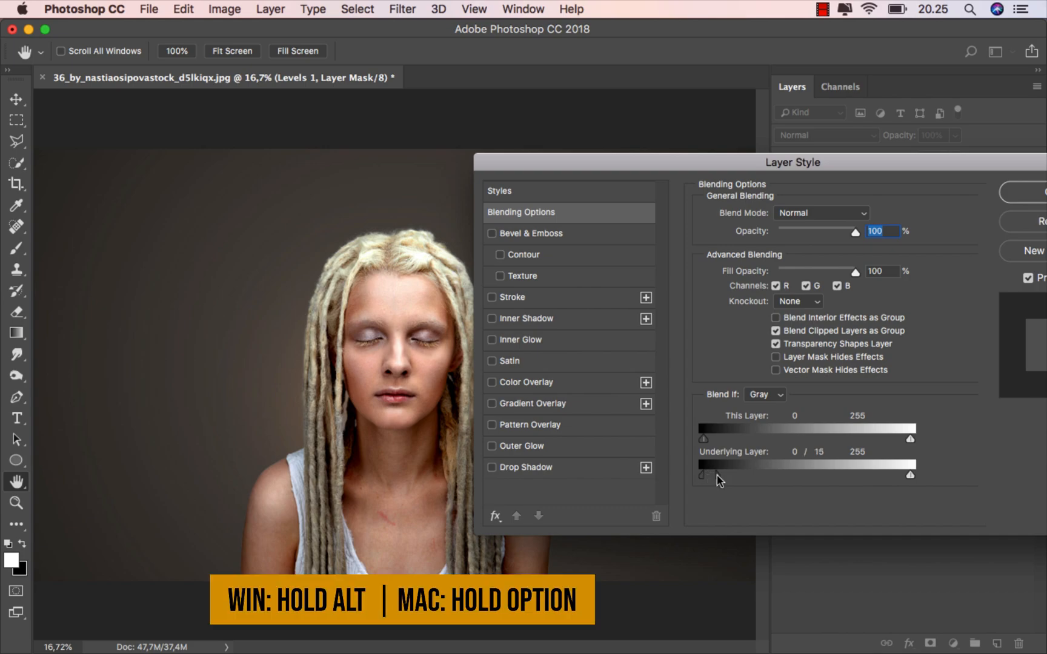
{"action": "left_click_drag", "start_coordinate": [749, 474], "coordinate": [853, 475]}
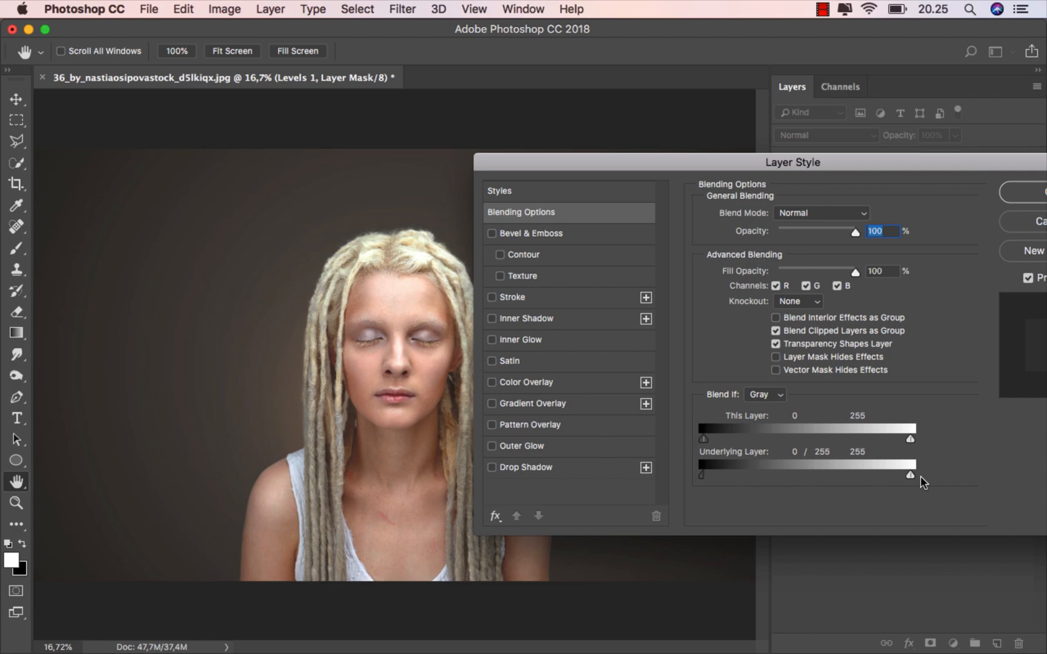
{"action": "left_click_drag", "start_coordinate": [926, 162], "coordinate": [900, 165]}
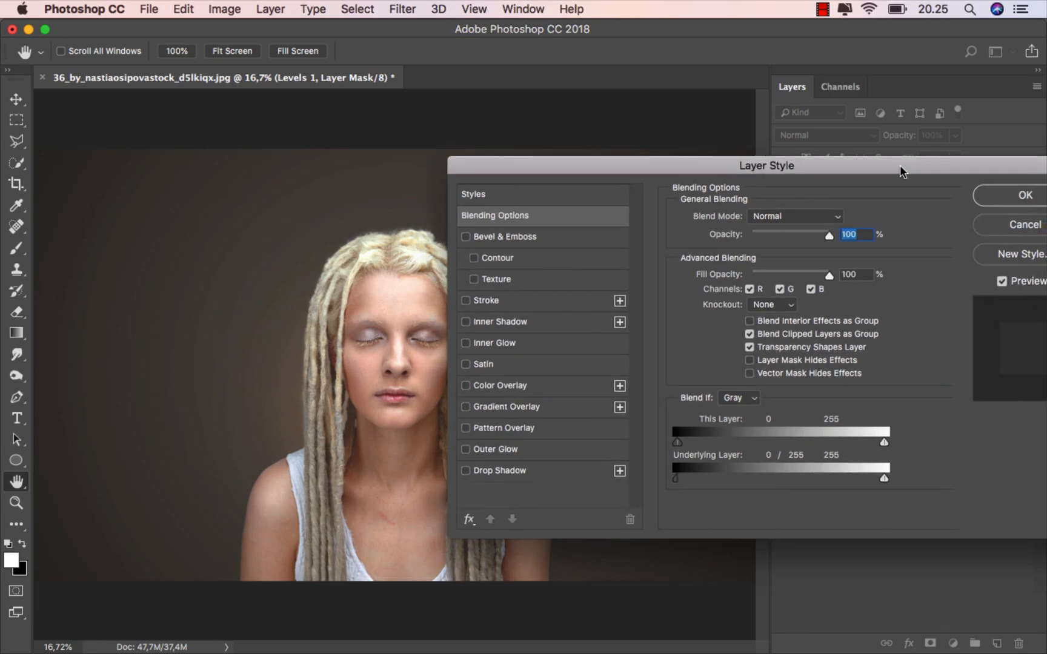
{"action": "left_click", "coordinate": [1003, 281]}
{"action": "left_click", "coordinate": [1003, 281]}
{"action": "left_click", "coordinate": [995, 200]}
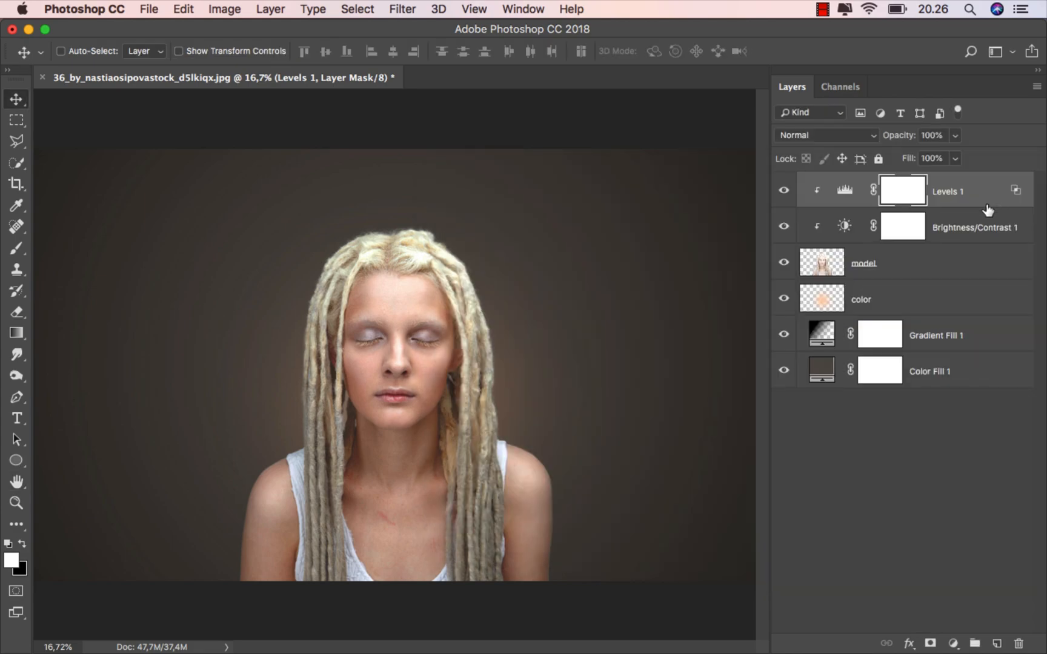
{"action": "left_click", "coordinate": [786, 192]}
{"action": "left_click", "coordinate": [785, 193]}
- Merge the Levels, Brightness/Contrast and model layers into one layer and rename it "model"
{"action": "left_click", "coordinate": [963, 194]}
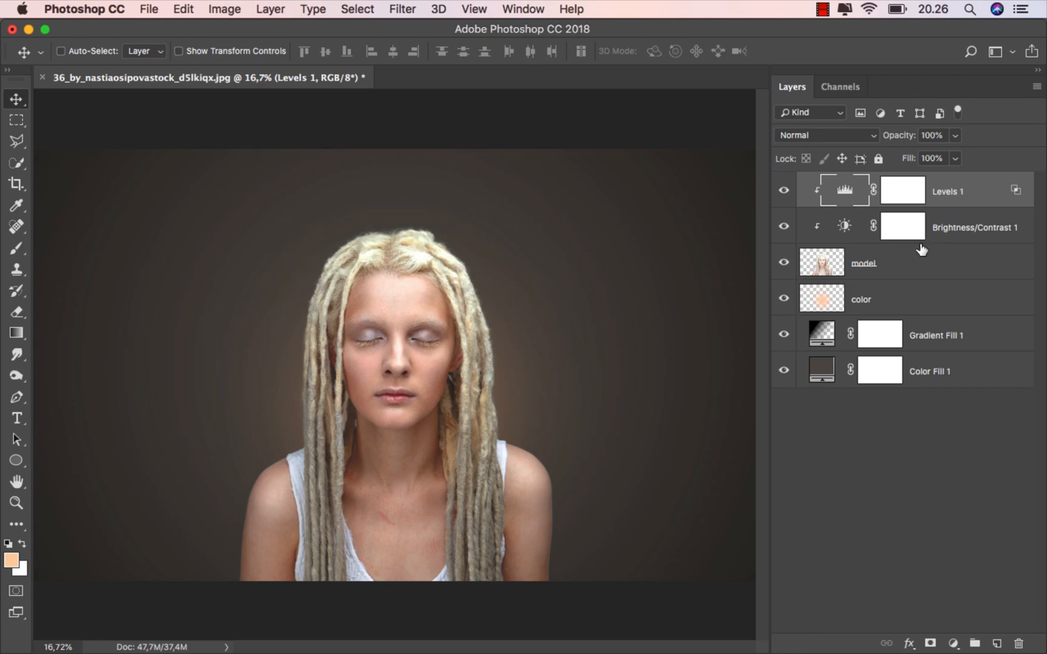
{"action": "left_click", "coordinate": [897, 262], "text": "shift"}
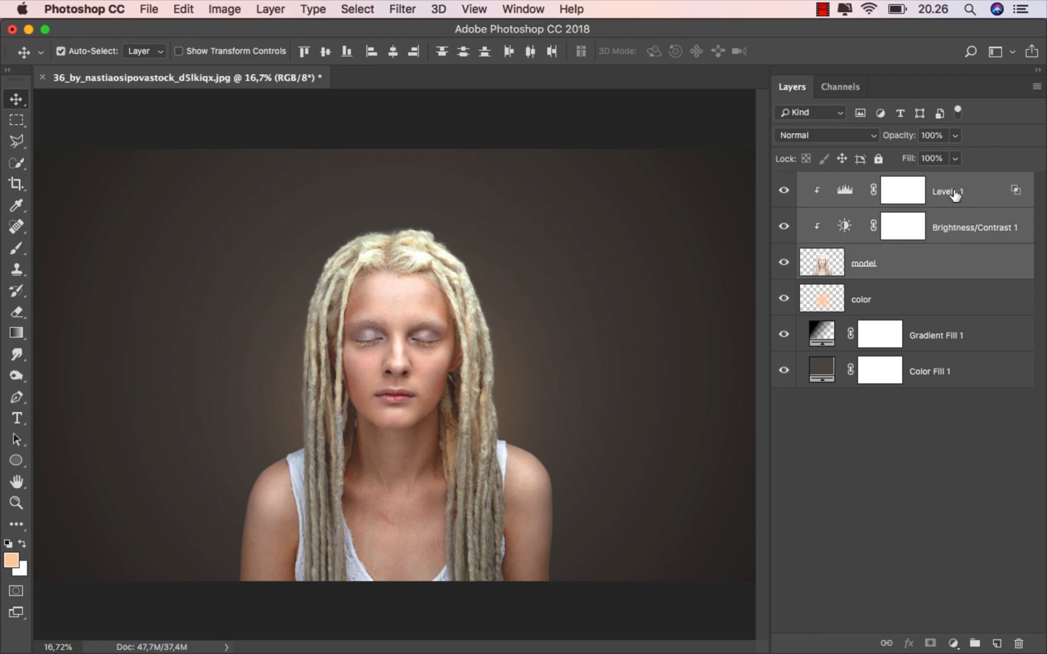
{"action": "key", "text": "super+e"}
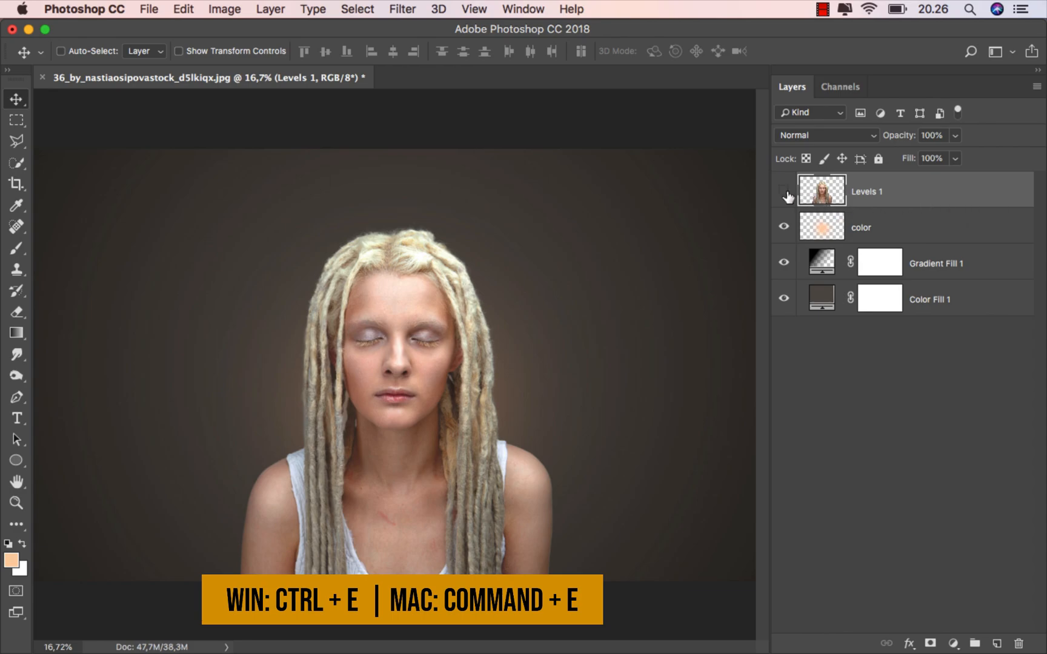
{"action": "double_click", "coordinate": [863, 190]}
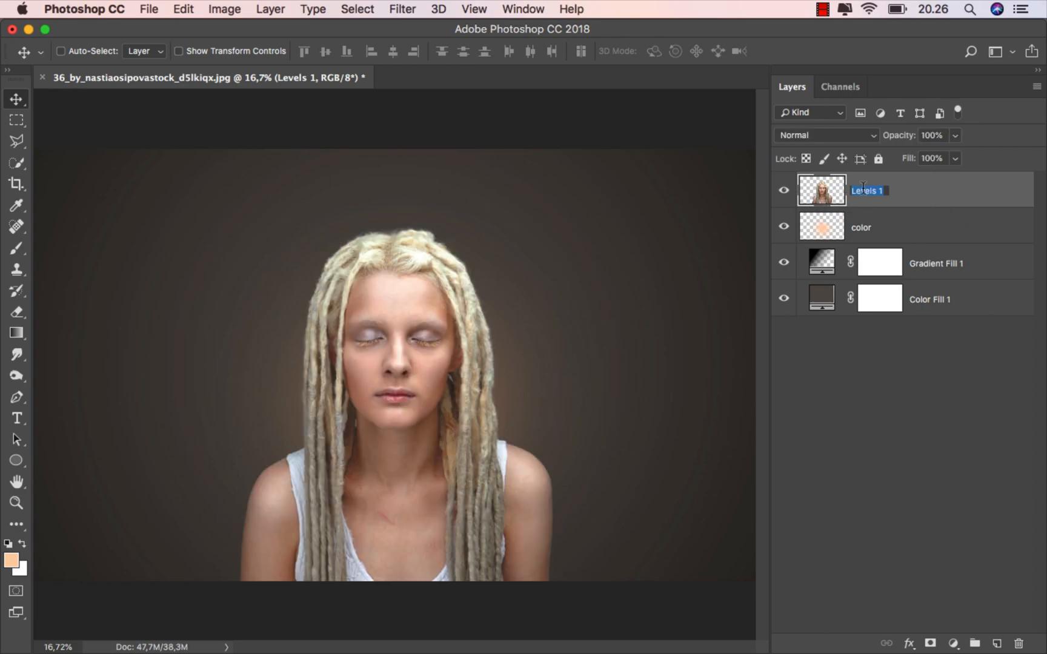
{"action": "type", "text": "model"}
{"action": "key", "text": "Return"}
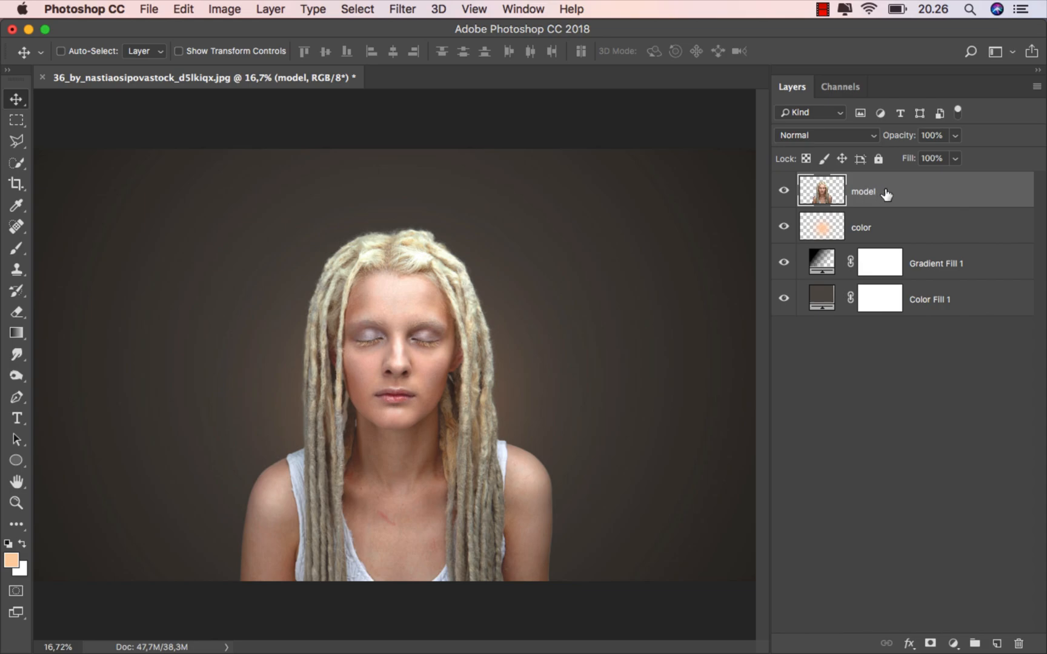
- Duplicate the model layer and add a new empty layer named "shape" above the copy
{"action": "key", "text": "super+j"}
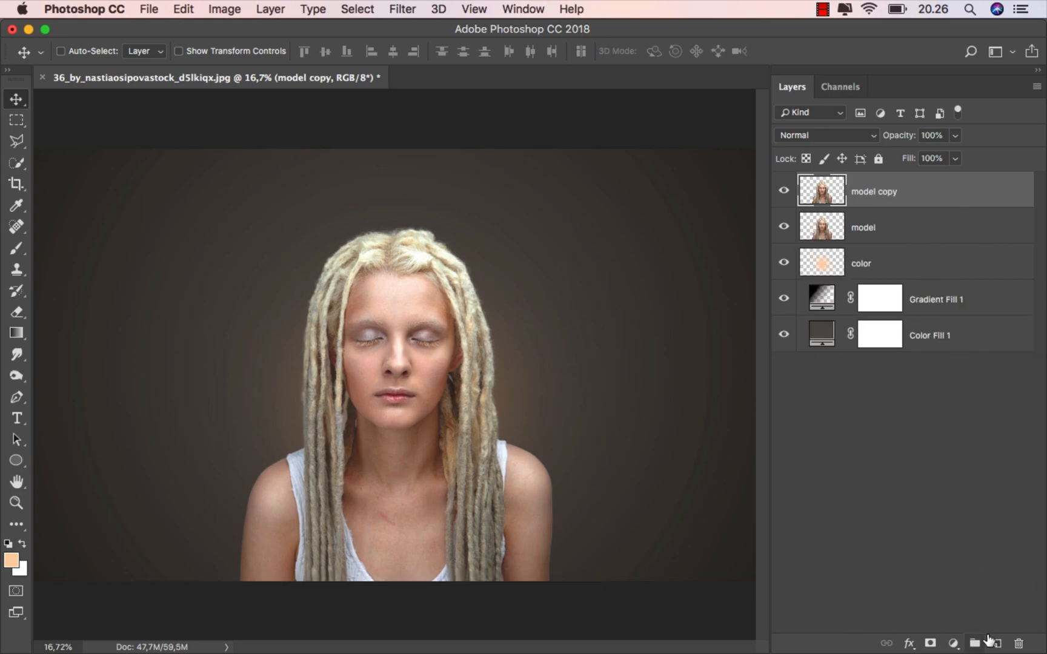
{"action": "left_click", "coordinate": [989, 641]}
{"action": "double_click", "coordinate": [877, 192]}
{"action": "type", "text": "shape"}
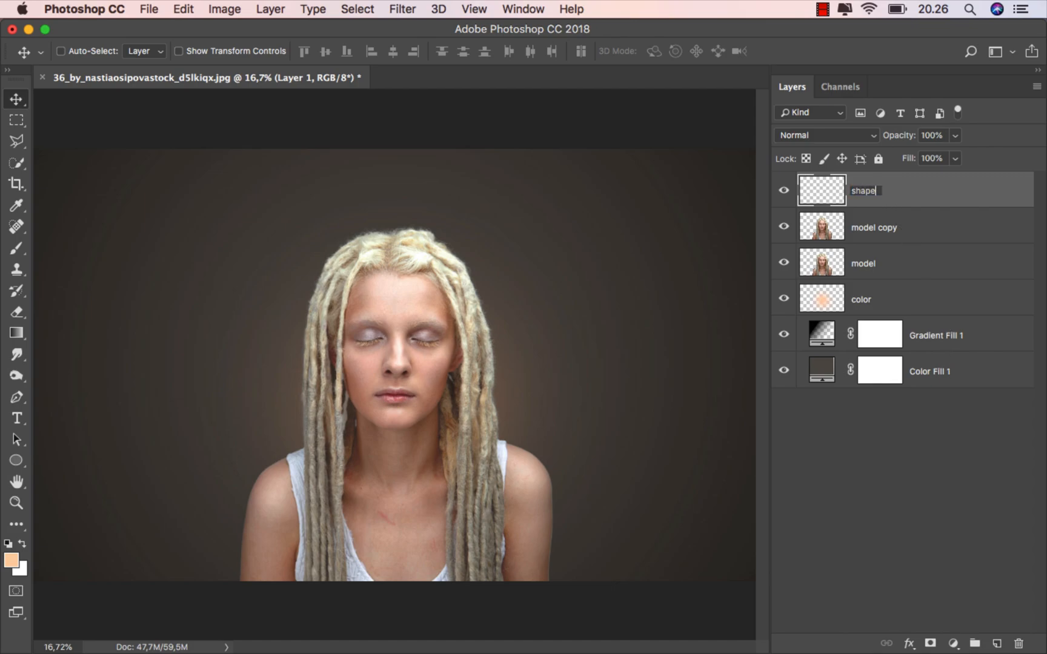
{"action": "key", "text": "Return"}
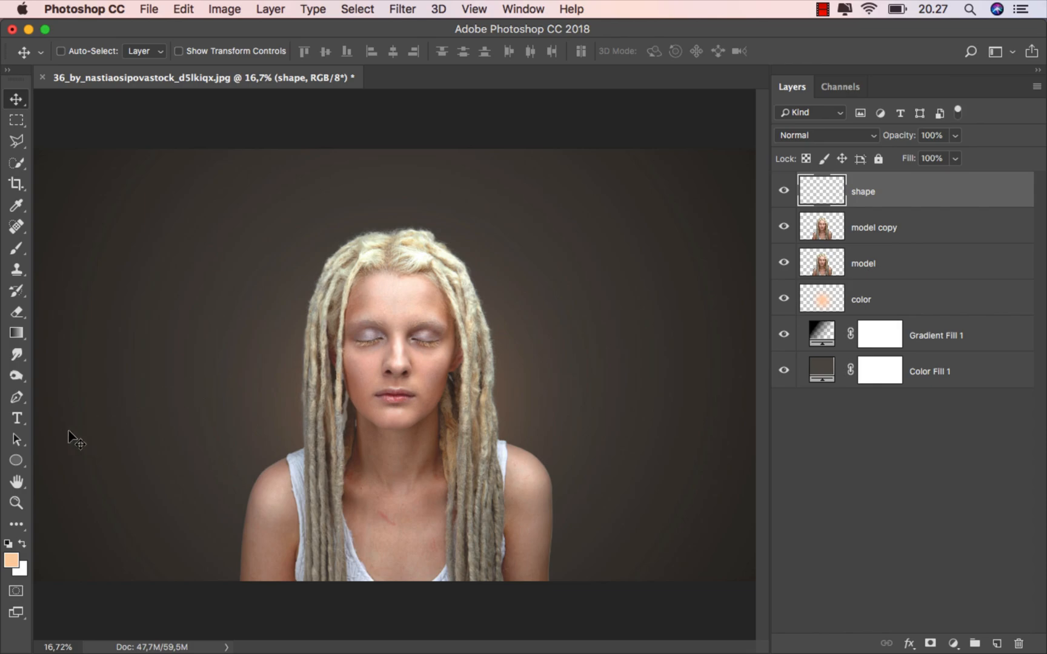
- Draw an ellipse about 676 × 949 px over the model's face on the shape layer
{"action": "left_click", "coordinate": [16, 461]}
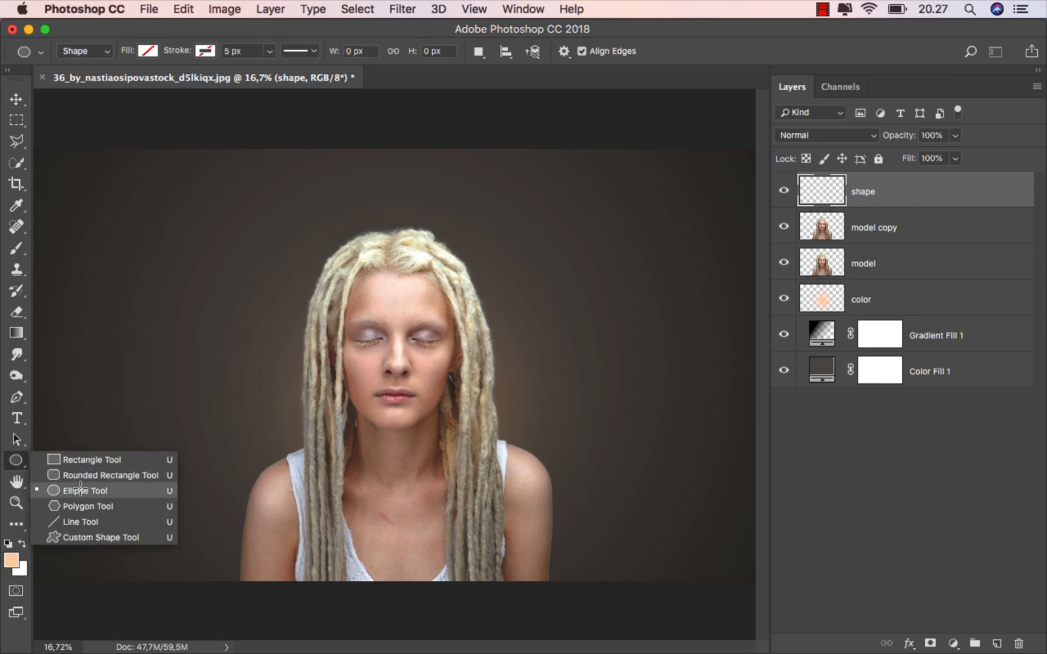
{"action": "left_click", "coordinate": [80, 489]}
{"action": "left_click_drag", "start_coordinate": [352, 289], "coordinate": [444, 418]}
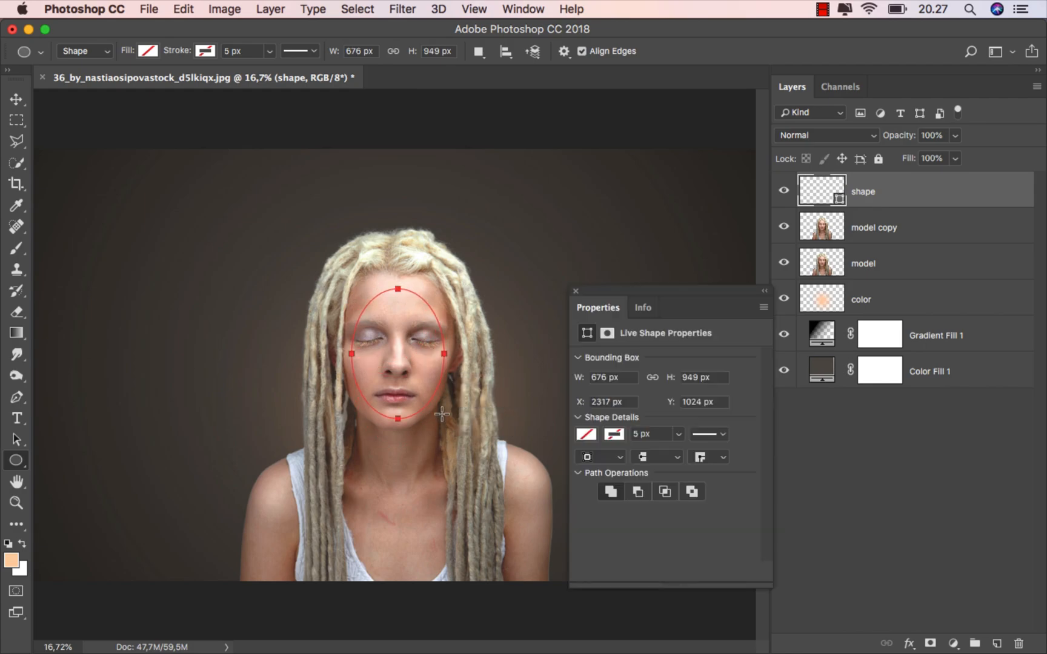
- Fill the face ellipse with solid black
{"action": "scroll", "coordinate": [391, 326], "scroll_direction": "up", "scroll_amount": 5}
{"action": "scroll", "coordinate": [391, 326], "scroll_direction": "up", "scroll_amount": 3}
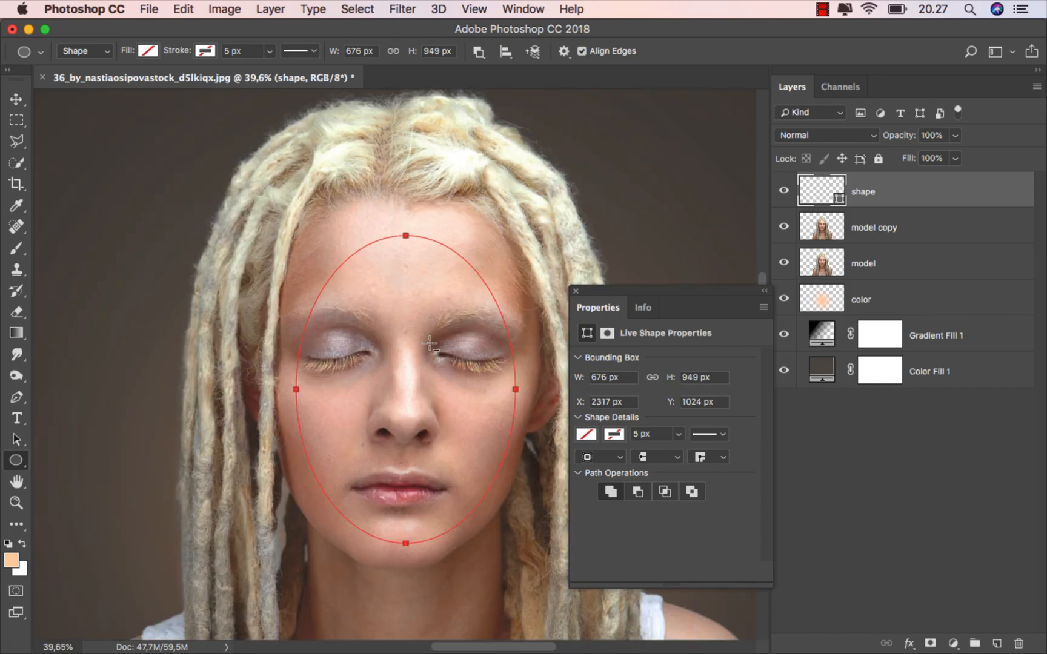
{"action": "left_click", "coordinate": [588, 434]}
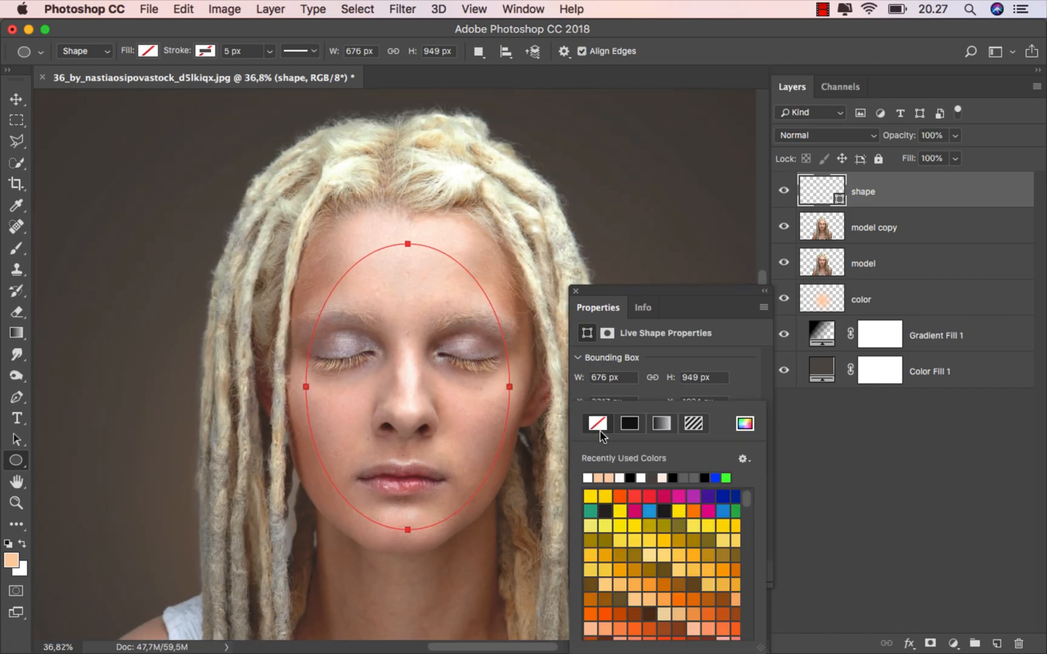
{"action": "left_click", "coordinate": [629, 423]}
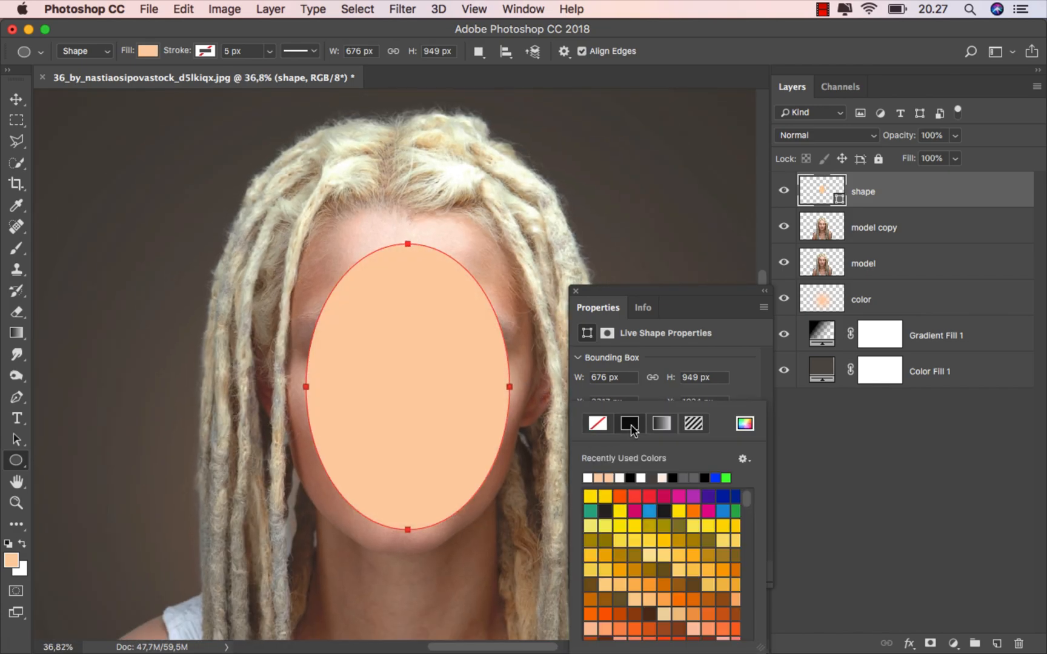
{"action": "left_click", "coordinate": [630, 478]}
{"action": "left_click", "coordinate": [641, 300]}
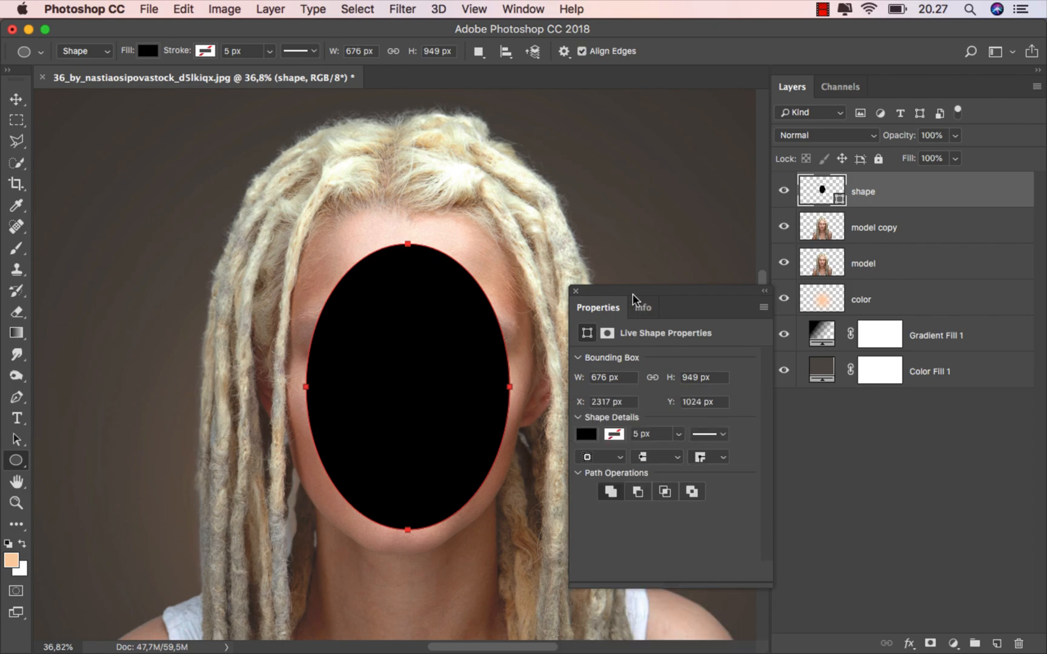
{"action": "left_click", "coordinate": [577, 291]}
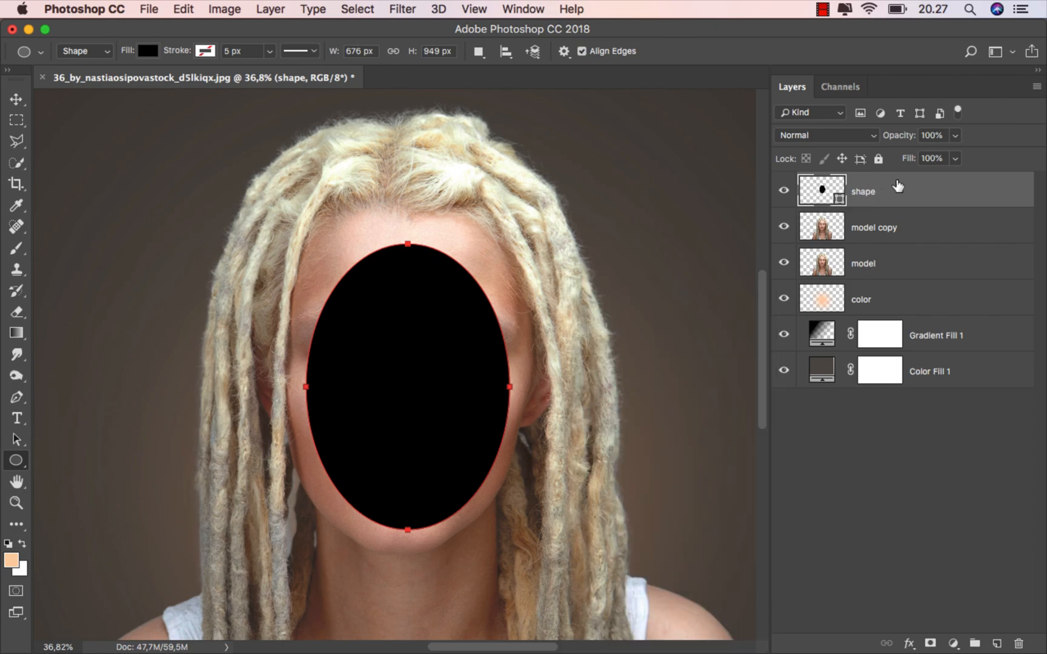
- Lower the shape layer's opacity to 52% to see the face through the ellipse
{"action": "key", "text": "v"}
{"action": "left_click", "coordinate": [956, 144]}
{"action": "left_click_drag", "start_coordinate": [956, 155], "coordinate": [919, 154]}
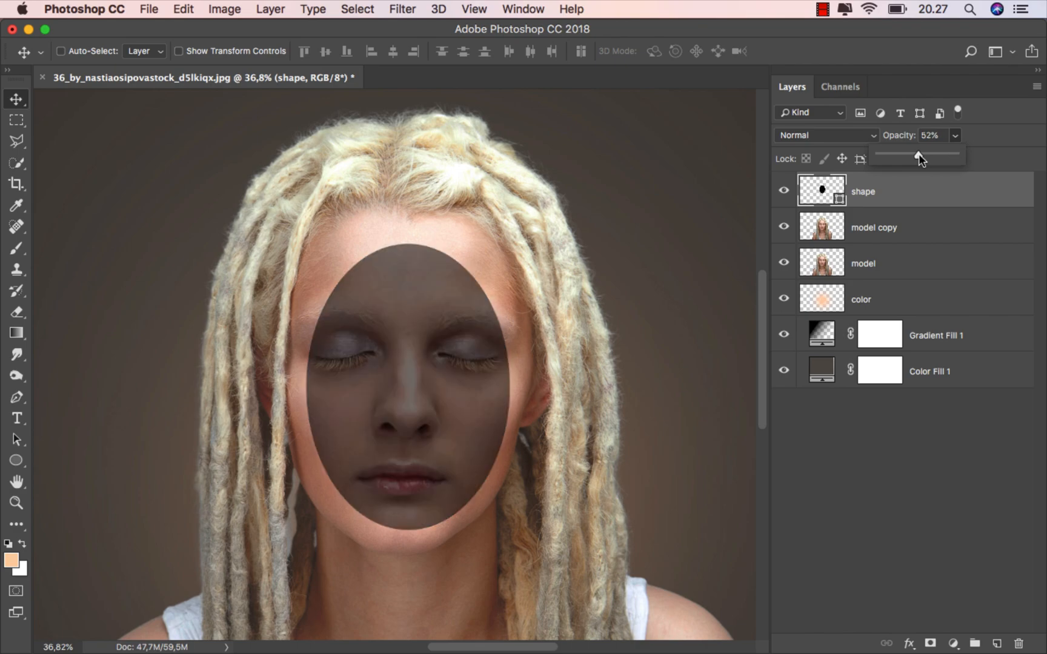
{"action": "left_click", "coordinate": [902, 197]}
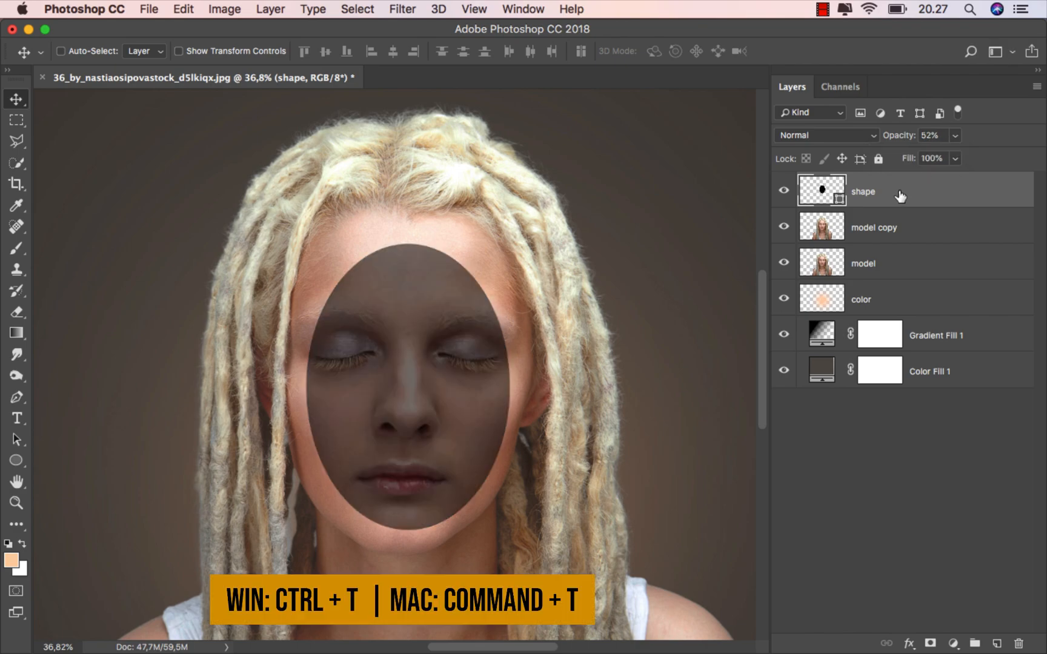
- Free-transform the ellipse to about 106% width and 102% height so it covers more of the face
{"action": "key", "text": "super+t"}
{"action": "left_click_drag", "start_coordinate": [405, 246], "coordinate": [406, 239]}
{"action": "left_click_drag", "start_coordinate": [509, 386], "coordinate": [513, 386]}
{"action": "left_click_drag", "start_coordinate": [309, 386], "coordinate": [297, 385]}
- Warp the ellipse to follow the face outline, extending the chin edge and broadening the forehead curves, and apply the transformation
{"action": "right_click", "coordinate": [406, 297]}
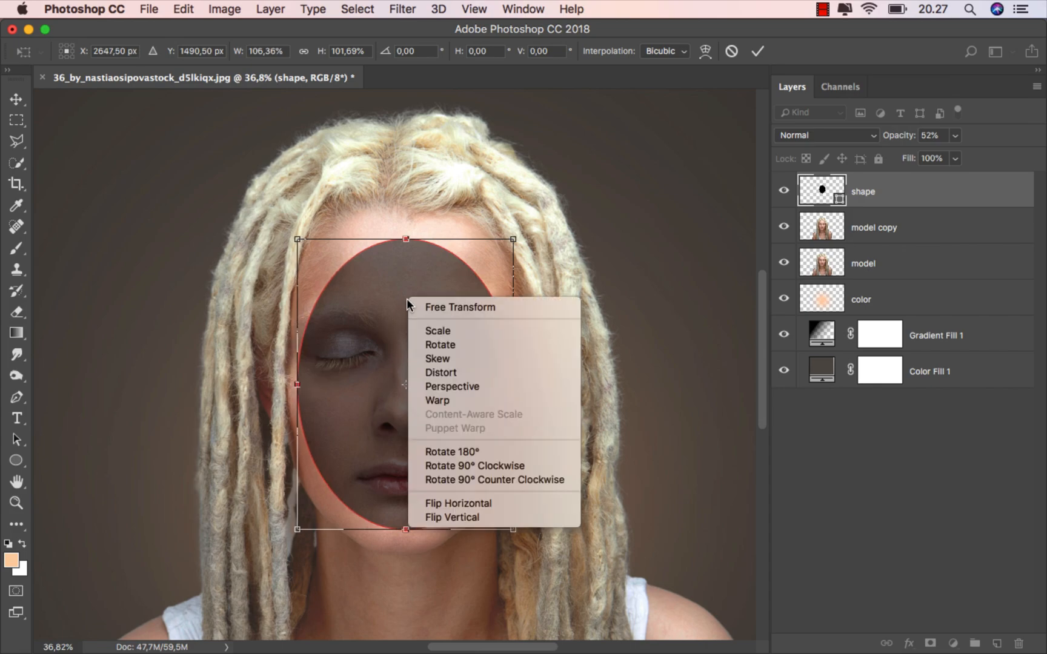
{"action": "left_click", "coordinate": [471, 399]}
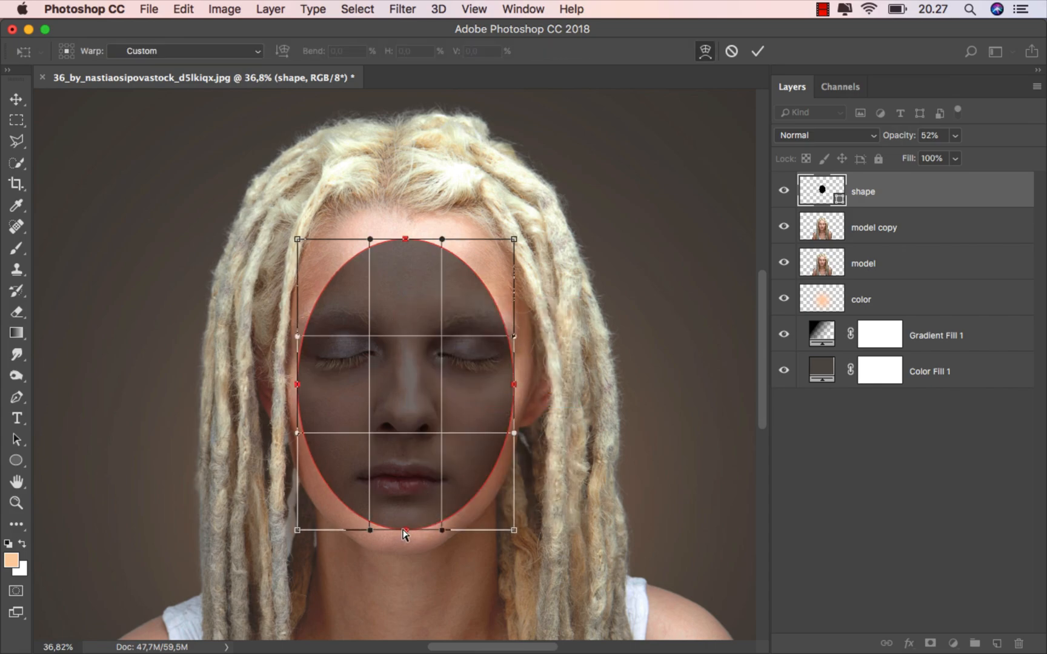
{"action": "left_click_drag", "start_coordinate": [405, 529], "coordinate": [406, 536]}
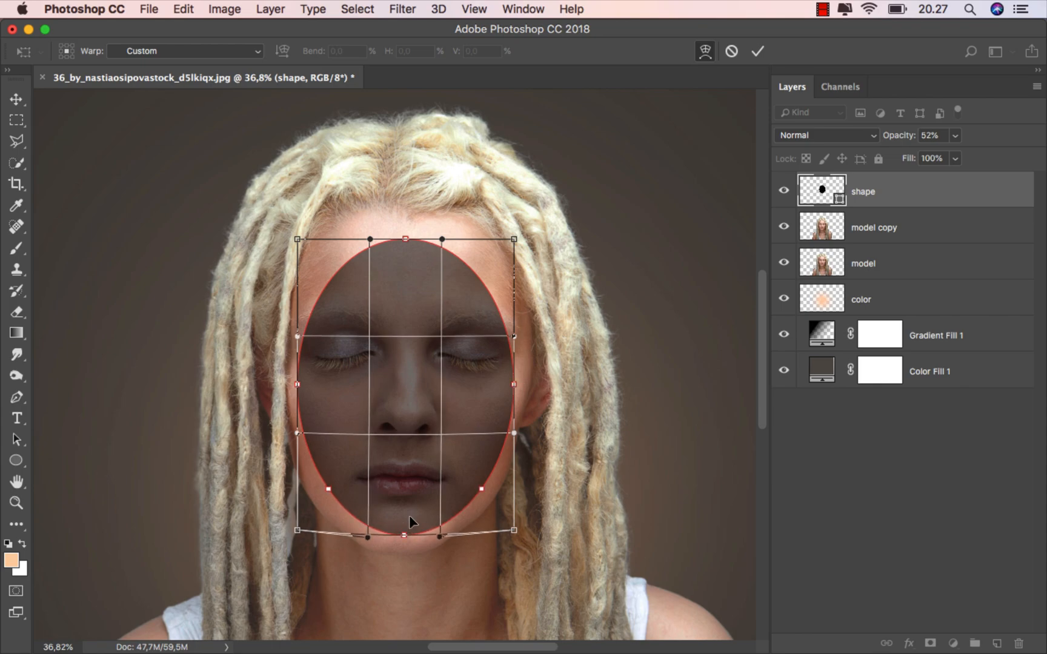
{"action": "left_click_drag", "start_coordinate": [502, 418], "coordinate": [496, 415]}
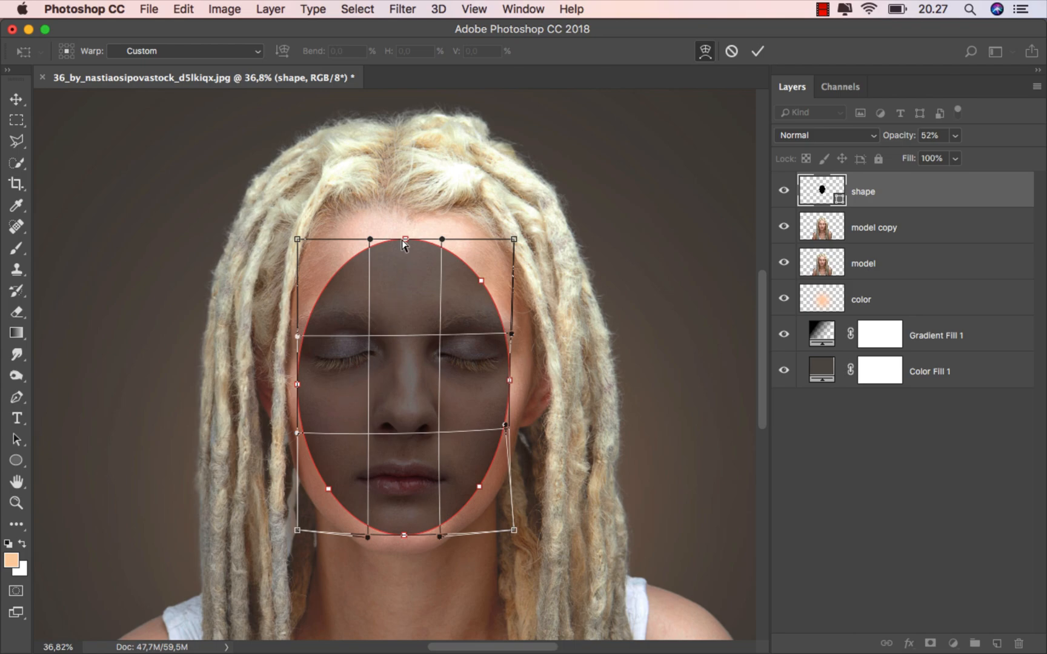
{"action": "left_click_drag", "start_coordinate": [405, 240], "coordinate": [403, 255]}
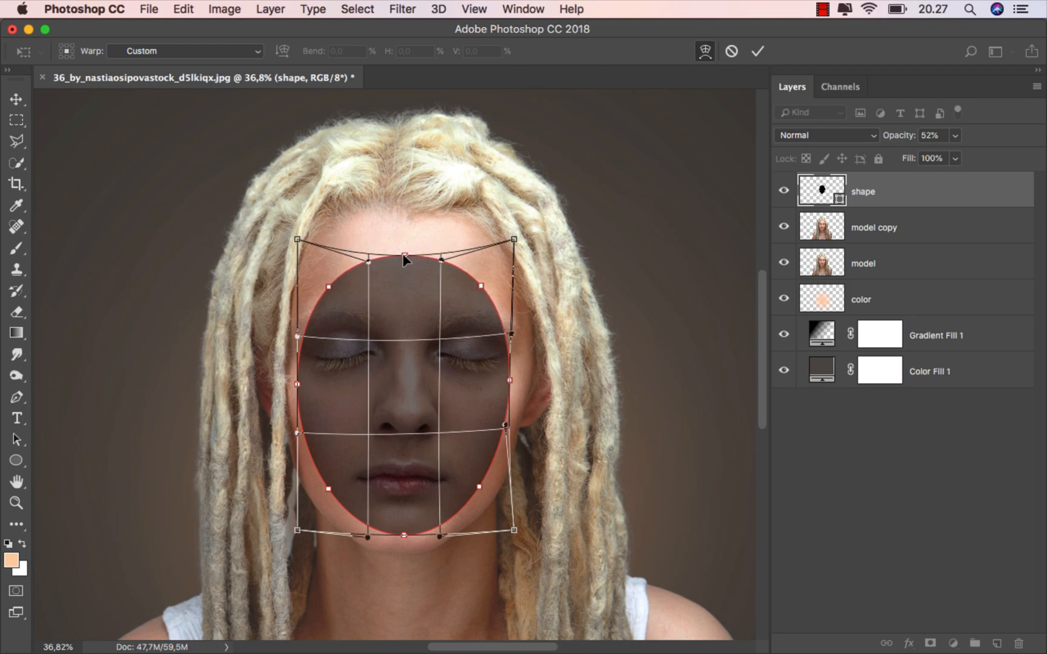
{"action": "left_click_drag", "start_coordinate": [327, 291], "coordinate": [327, 276]}
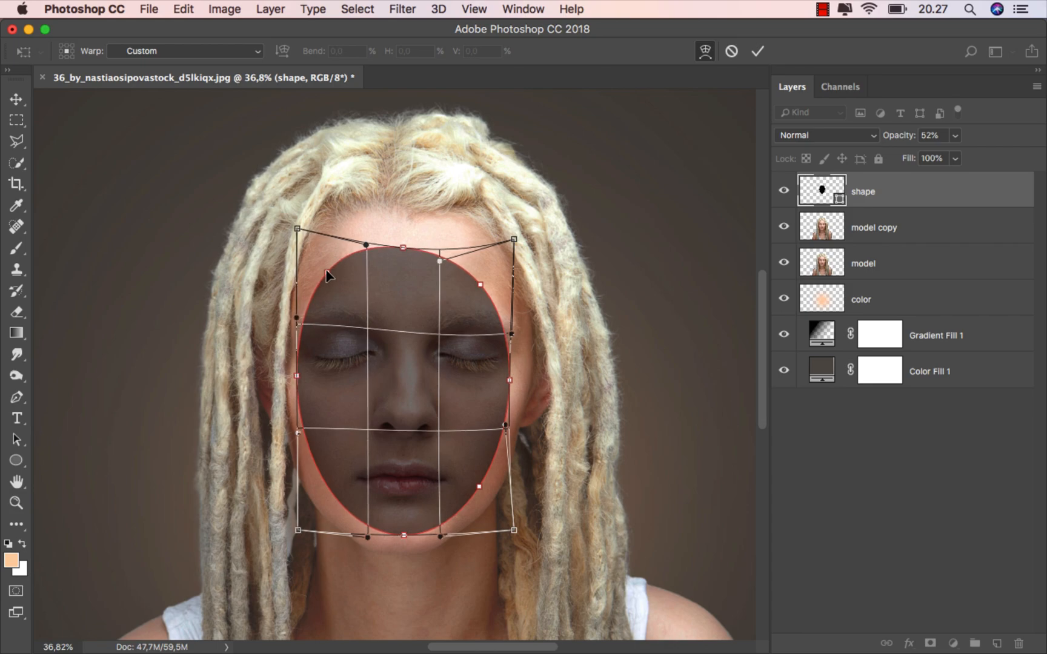
{"action": "left_click_drag", "start_coordinate": [481, 285], "coordinate": [487, 275]}
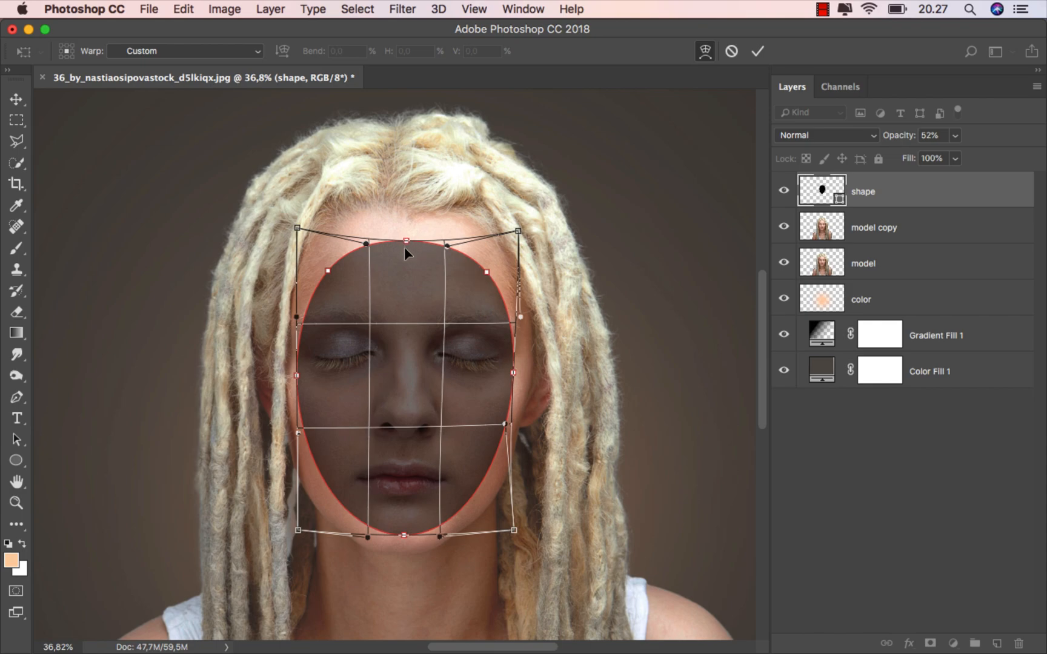
{"action": "left_click_drag", "start_coordinate": [404, 241], "coordinate": [403, 243]}
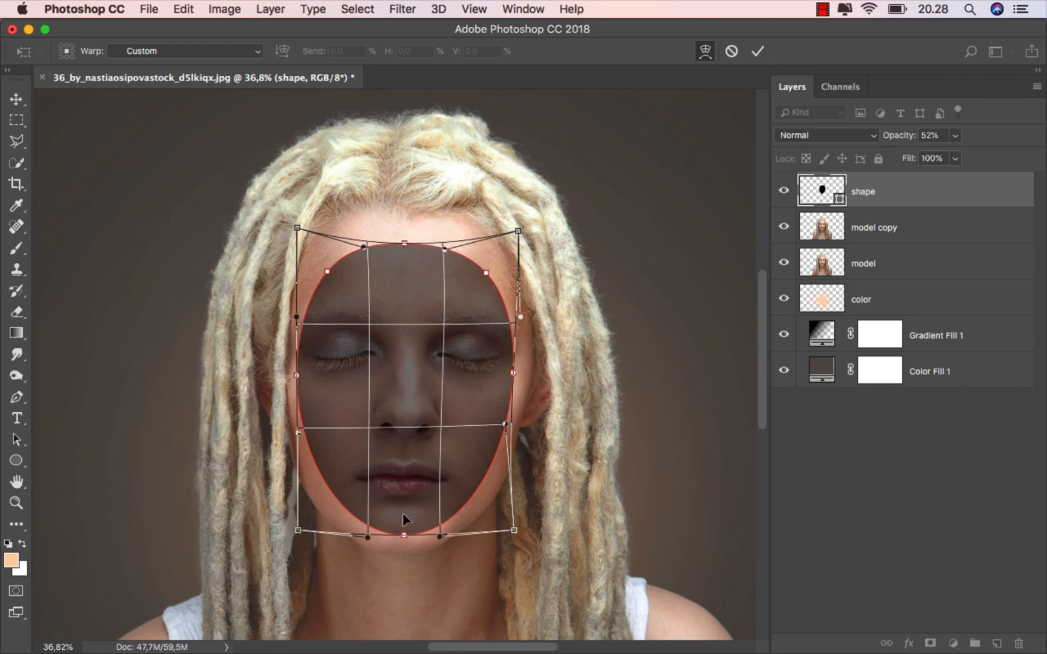
{"action": "left_click_drag", "start_coordinate": [404, 528], "coordinate": [403, 527]}
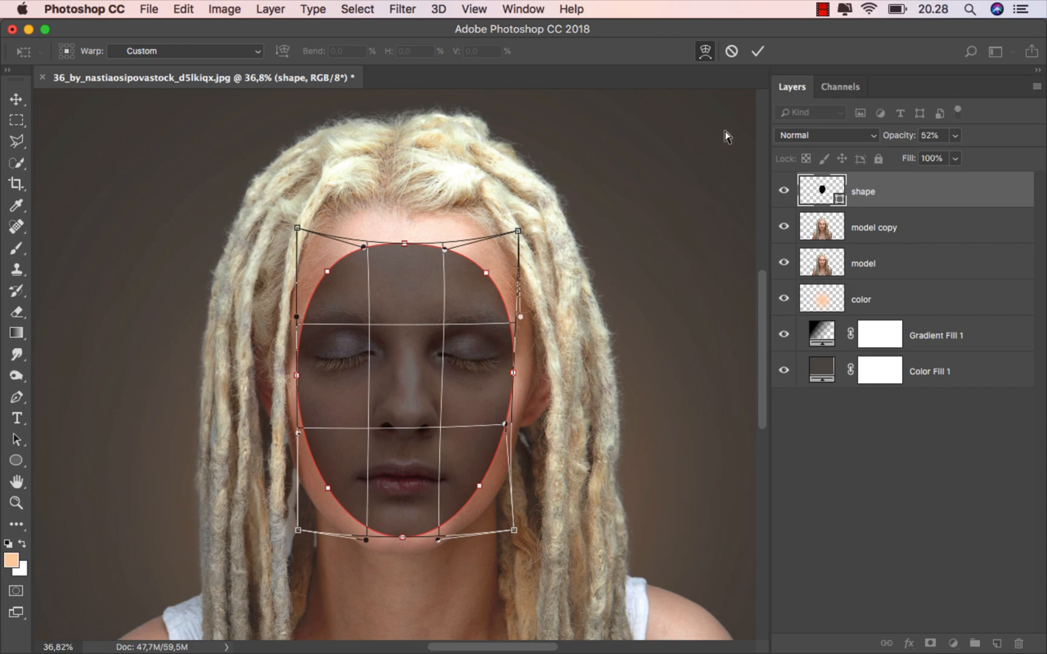
{"action": "left_click", "coordinate": [756, 53]}
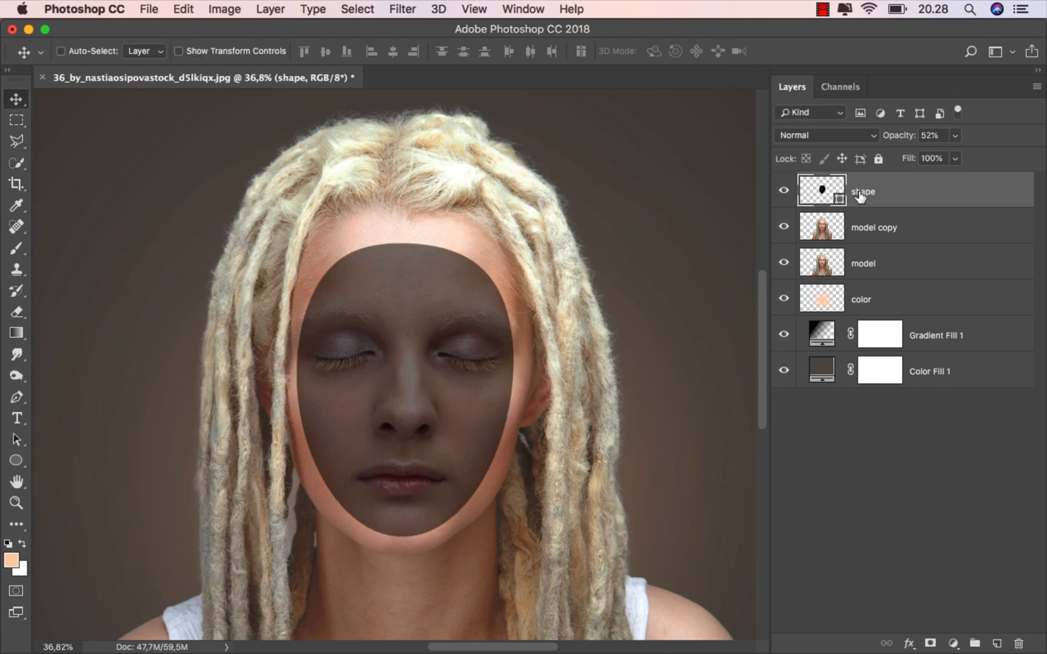
- Set the shape layer's opacity to 100%
{"action": "left_click", "coordinate": [955, 136]}
{"action": "left_click_drag", "start_coordinate": [954, 152], "coordinate": [1028, 160]}
{"action": "left_click", "coordinate": [896, 191]}
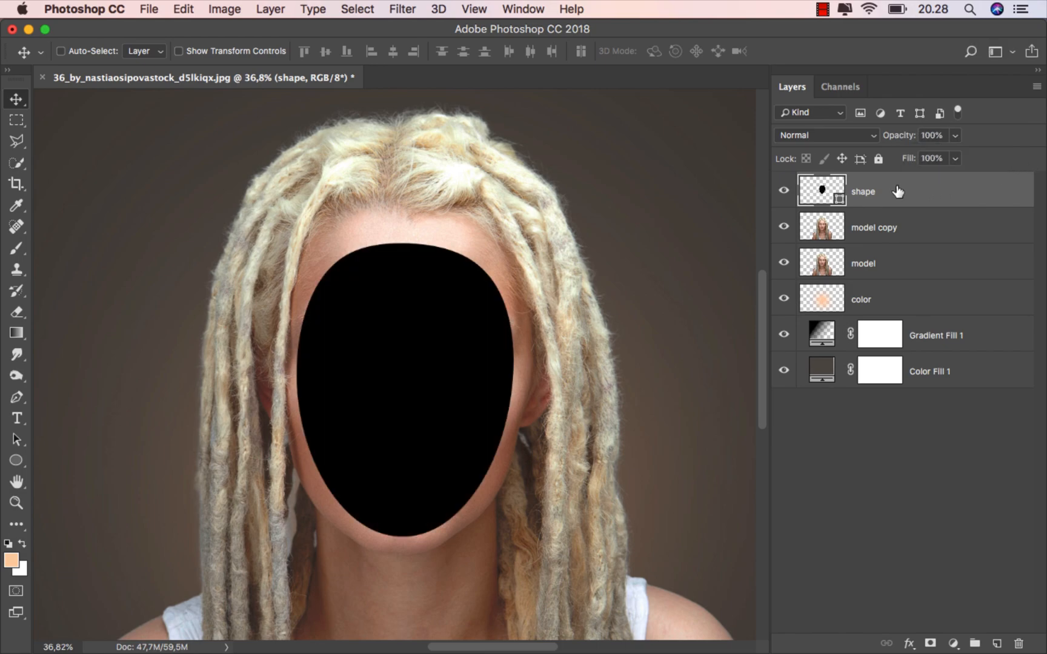
- Mask the model copy layer with a selection loaded from the shape layer's oval, hiding the shape layer
{"action": "left_click", "coordinate": [872, 229]}
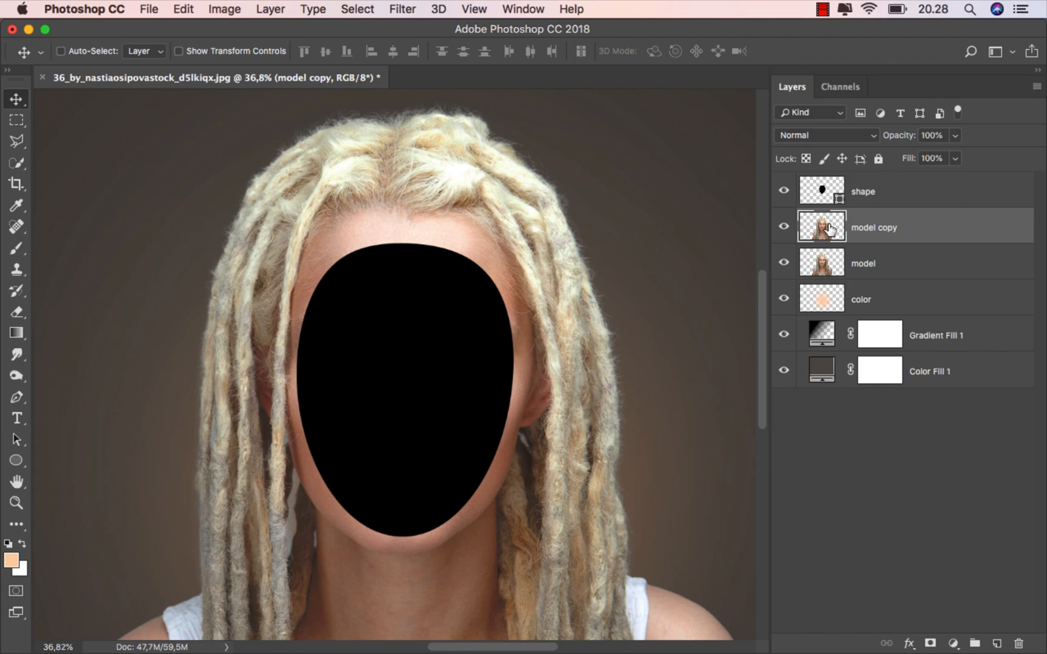
{"action": "left_click_drag", "start_coordinate": [828, 229], "coordinate": [832, 206]}
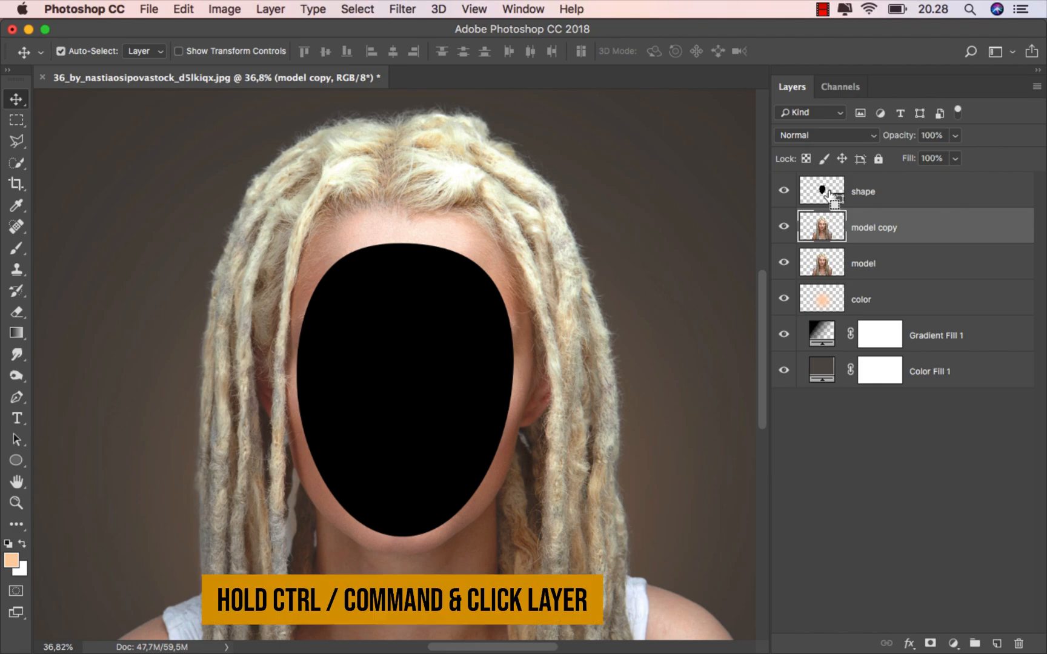
{"action": "left_click", "coordinate": [829, 192], "text": "super"}
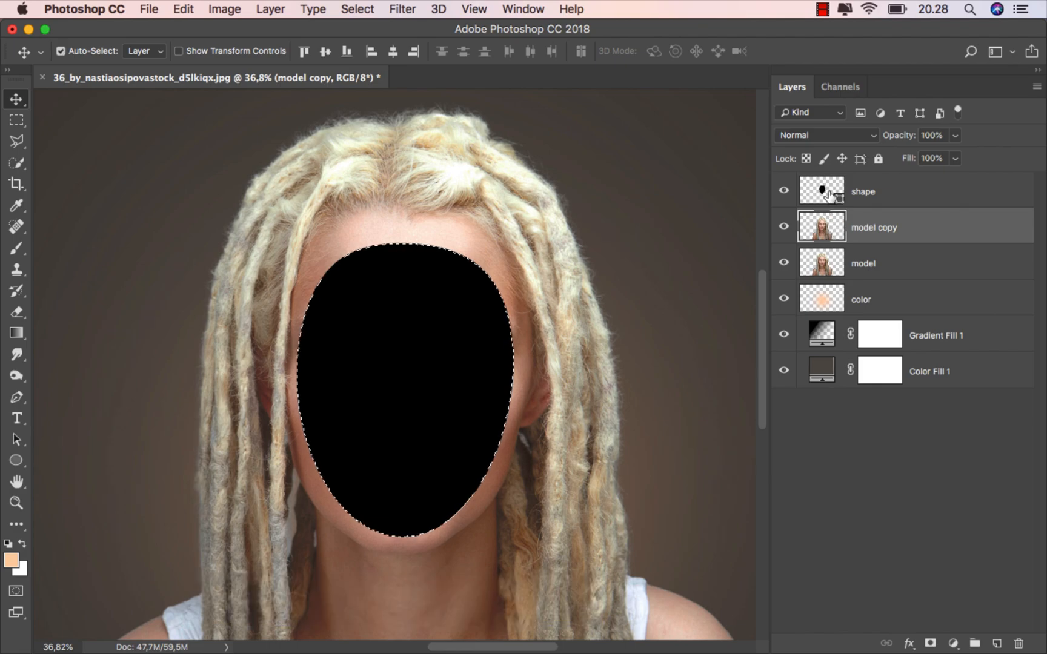
{"action": "left_click", "coordinate": [784, 193]}
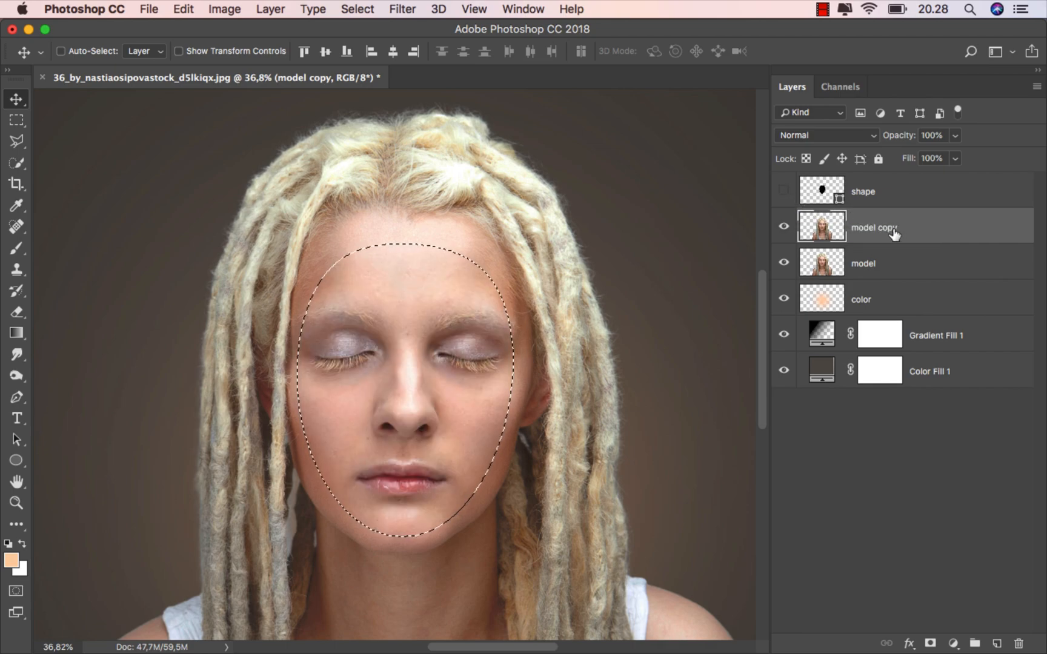
{"action": "left_click", "coordinate": [930, 643]}
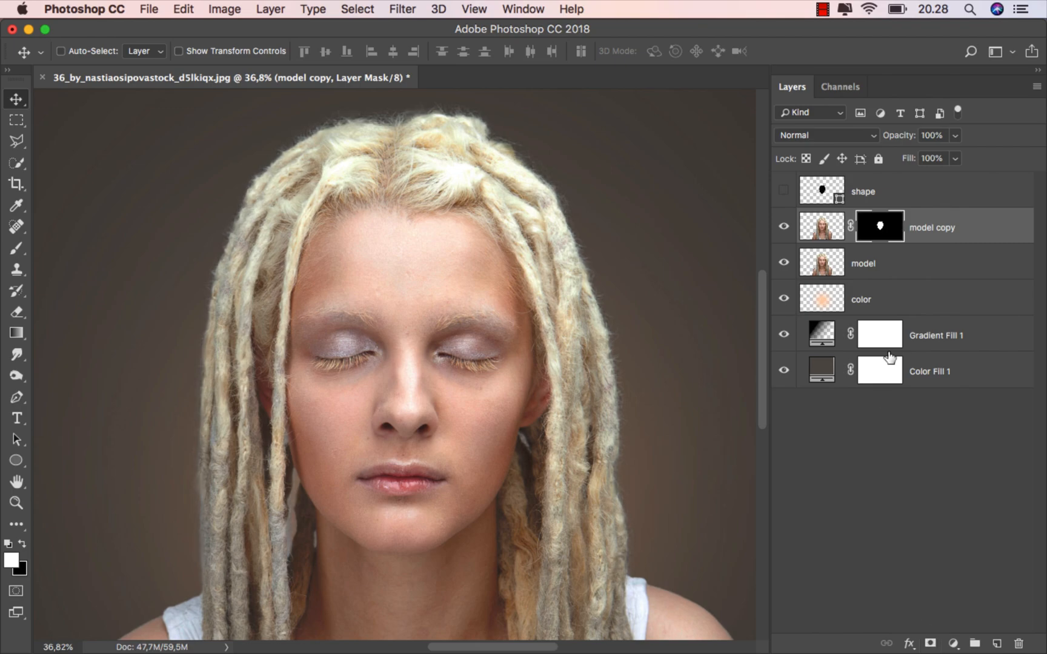
{"action": "key", "text": "super+2"}
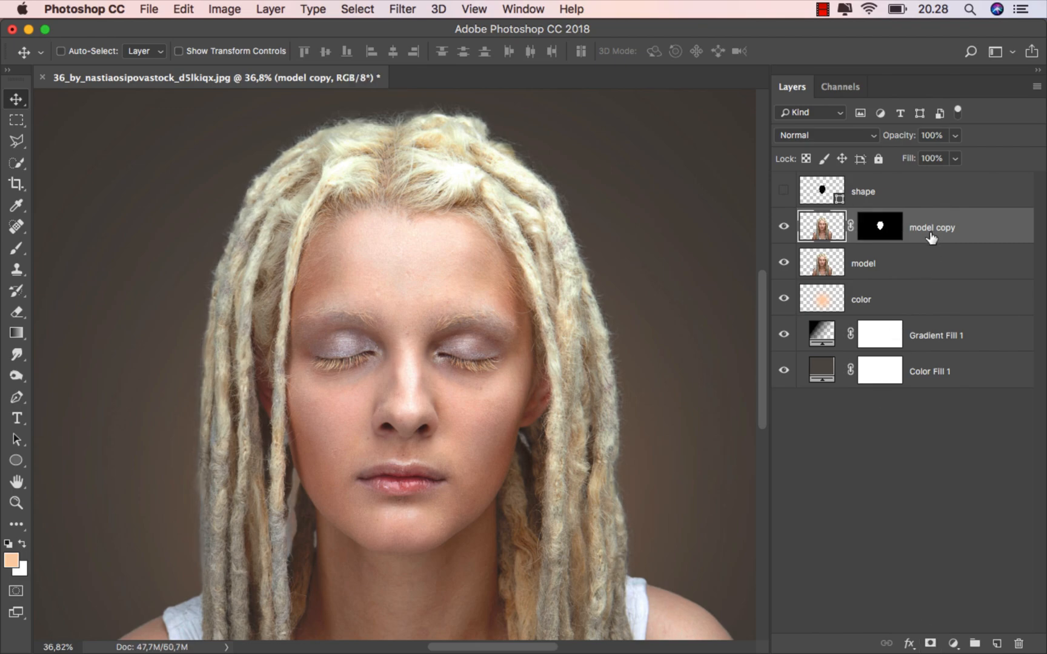
{"action": "left_click", "coordinate": [785, 264]}
{"action": "left_click", "coordinate": [785, 264]}
- Add an Inner Shadow effect to the model copy layer with 30 px distance, 25% choke and 79 px size
{"action": "key", "text": "super+0"}
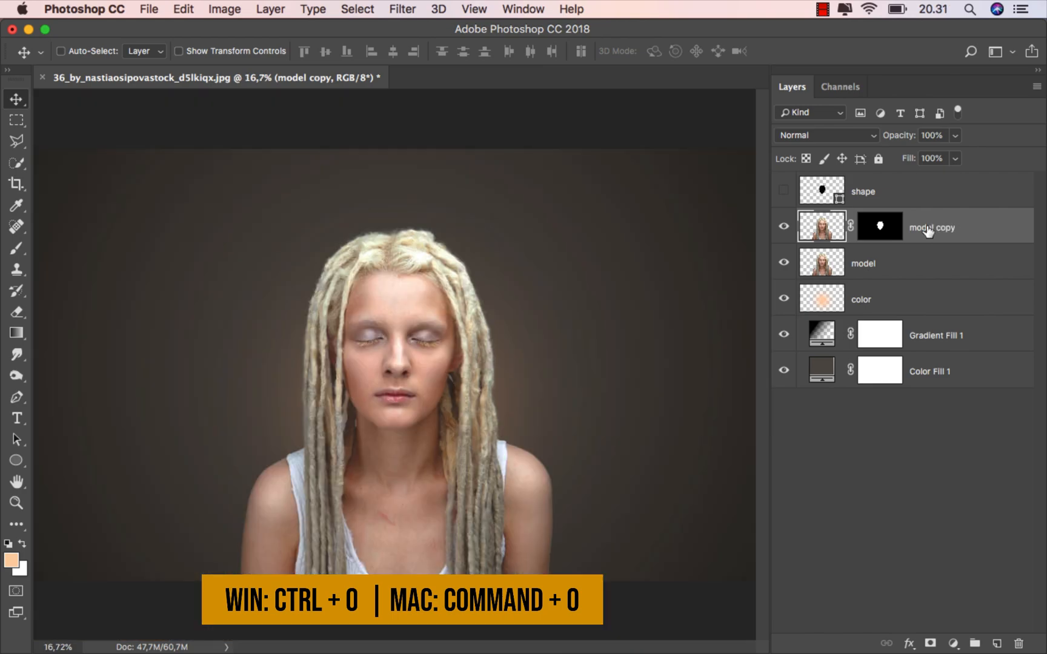
{"action": "right_click", "coordinate": [926, 222]}
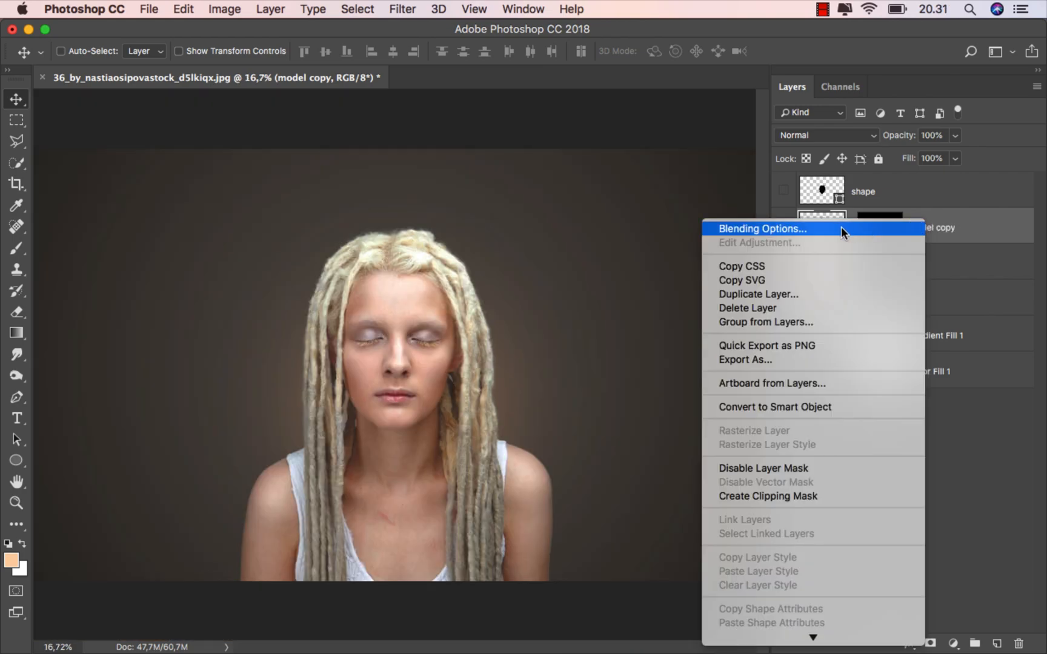
{"action": "left_click", "coordinate": [840, 229]}
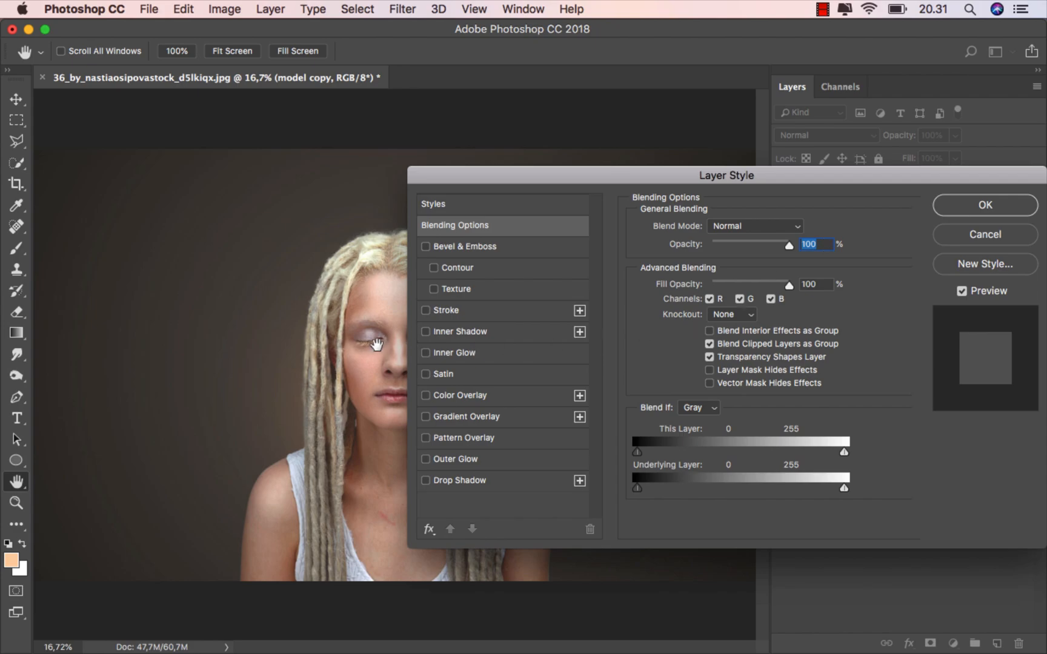
{"action": "scroll", "coordinate": [371, 342], "scroll_direction": "up", "scroll_amount": 1}
{"action": "left_click_drag", "start_coordinate": [370, 339], "coordinate": [241, 318]}
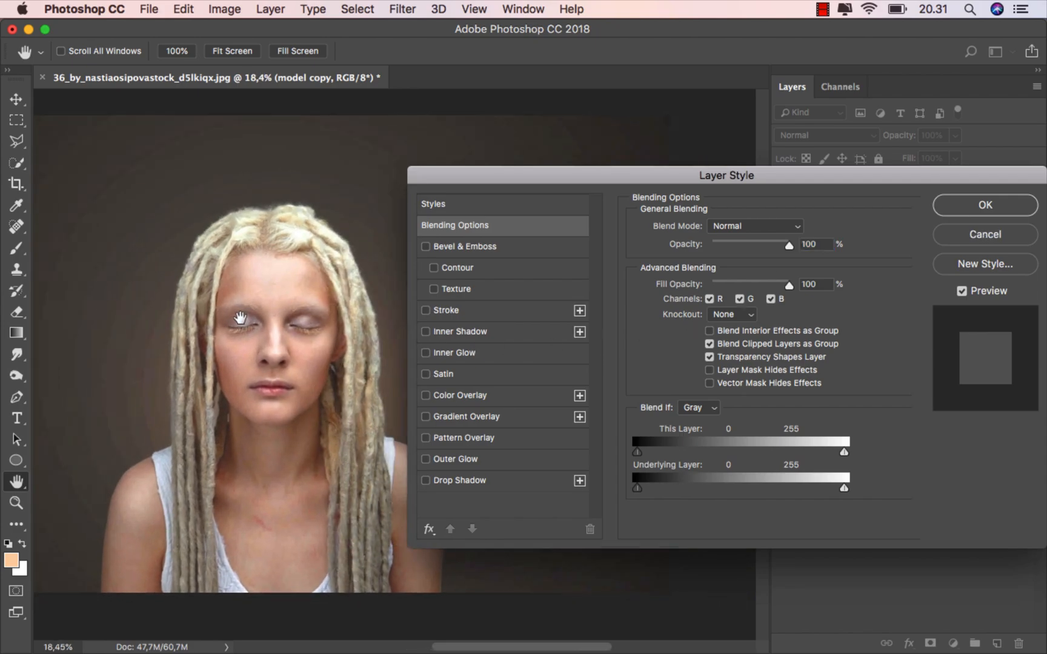
{"action": "scroll", "coordinate": [200, 296], "scroll_direction": "up", "scroll_amount": 3}
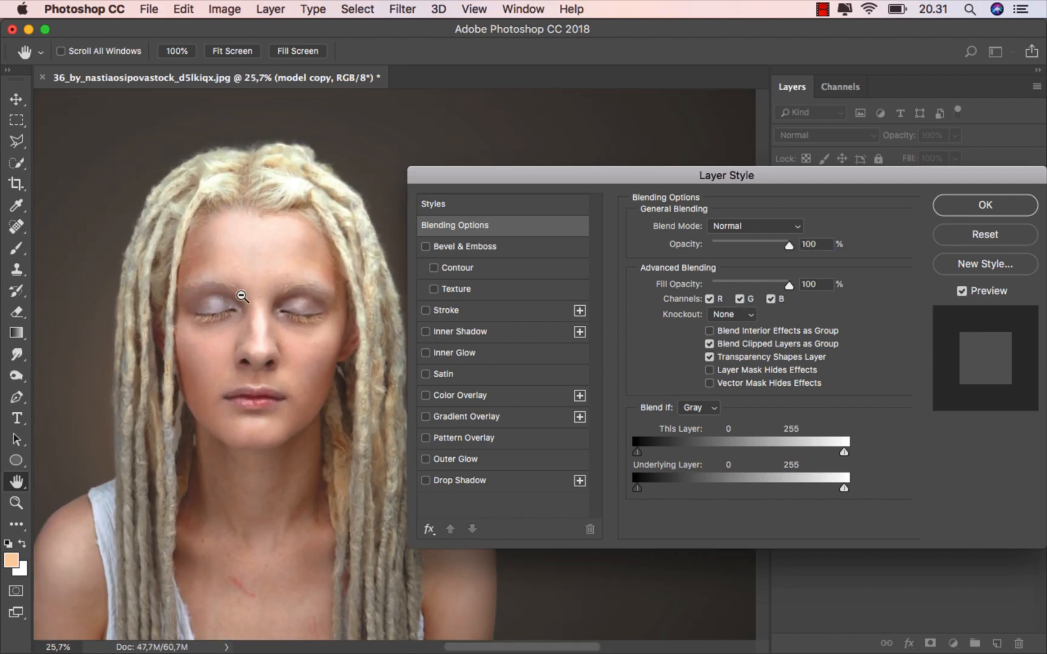
{"action": "scroll", "coordinate": [242, 295], "scroll_direction": "up", "scroll_amount": 1}
{"action": "left_click_drag", "start_coordinate": [263, 294], "coordinate": [230, 333]}
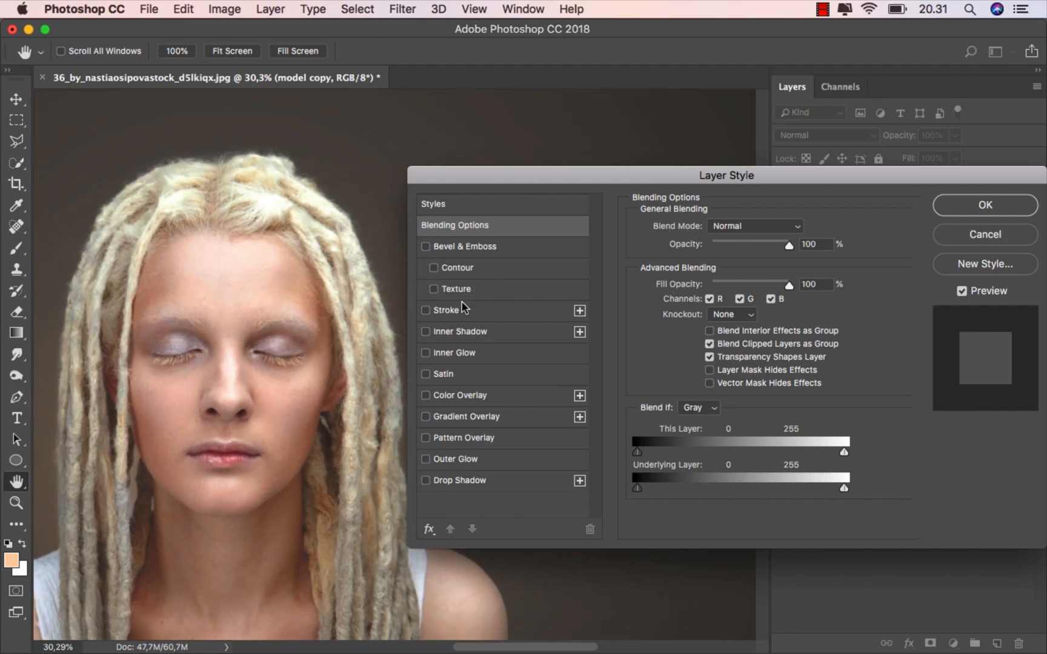
{"action": "left_click", "coordinate": [426, 332]}
{"action": "left_click", "coordinate": [452, 335]}
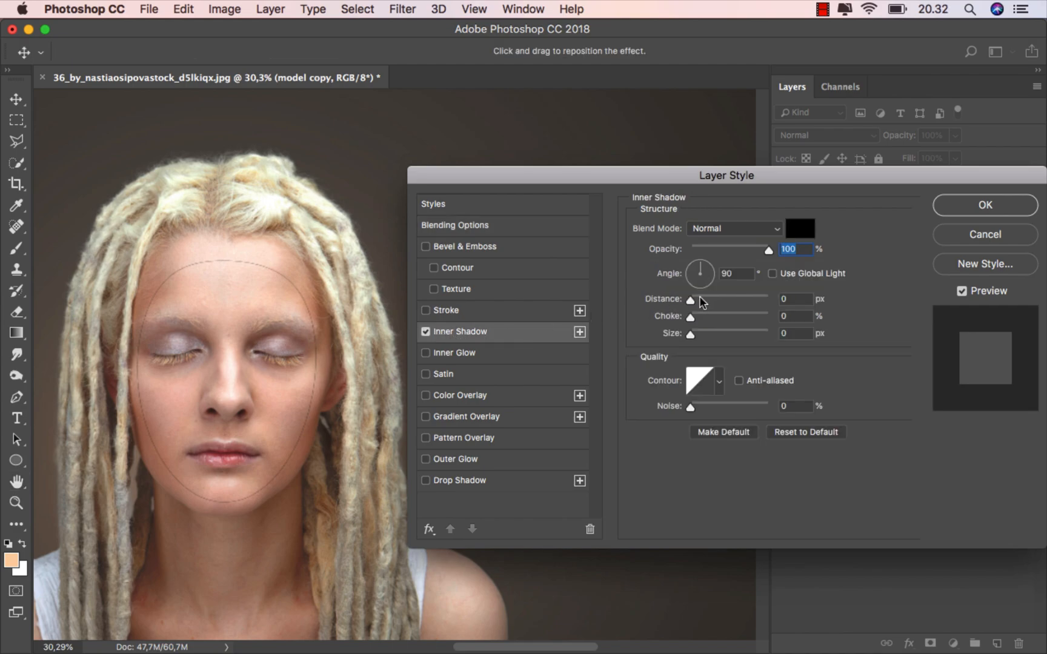
{"action": "left_click_drag", "start_coordinate": [691, 299], "coordinate": [723, 339]}
{"action": "left_click_drag", "start_coordinate": [709, 301], "coordinate": [717, 334]}
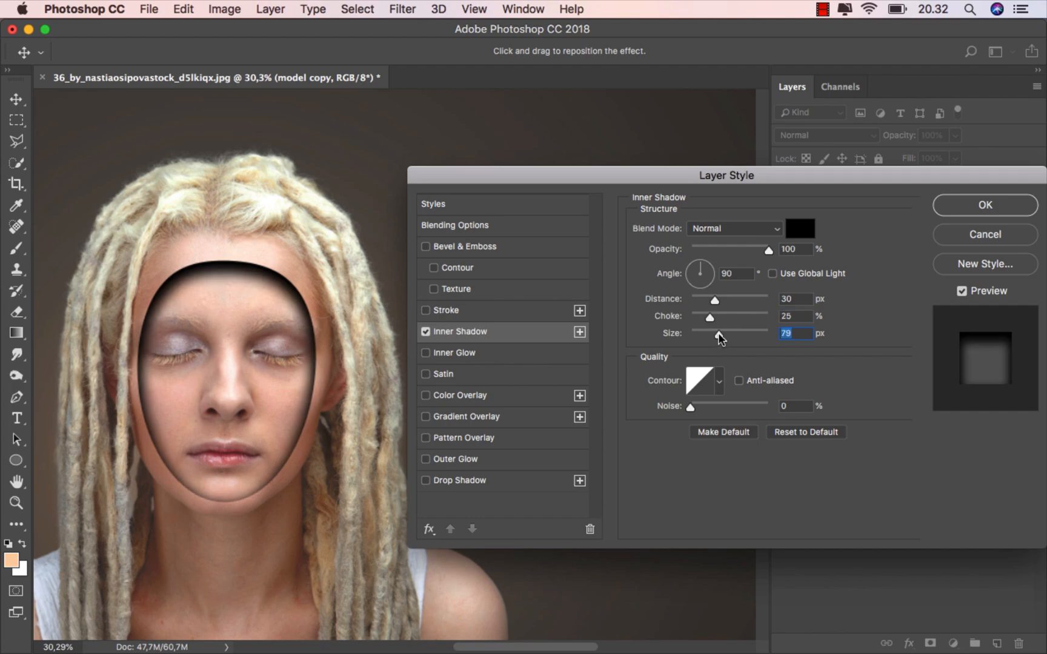
- Set the inner shadow's blend mode to Multiply and its color to dark brown 4a271a
{"action": "left_click", "coordinate": [720, 229]}
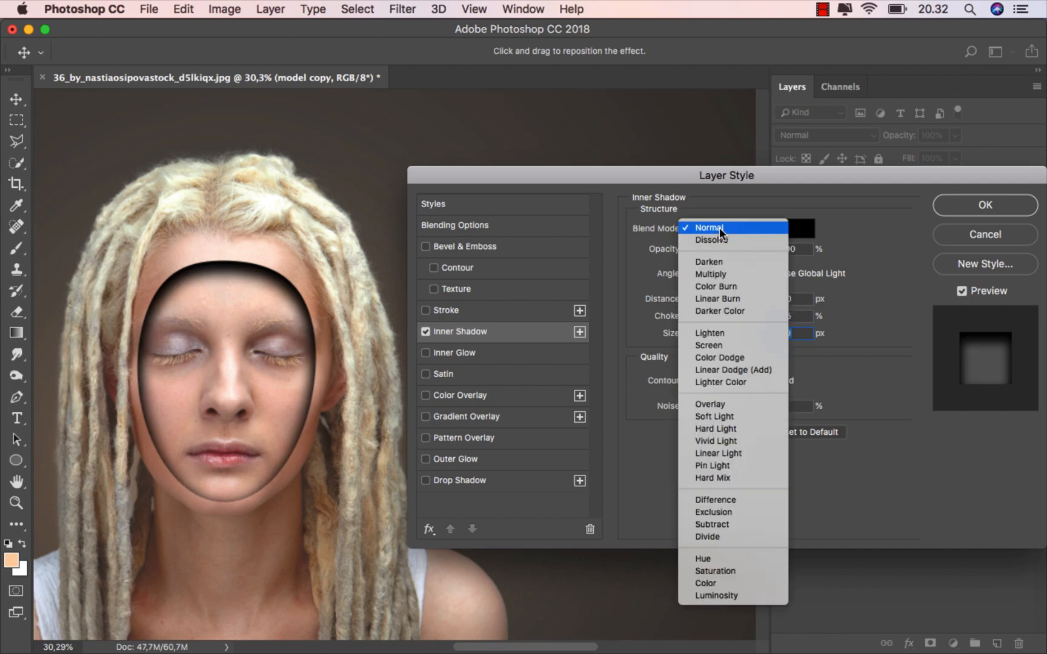
{"action": "left_click", "coordinate": [724, 273]}
{"action": "left_click", "coordinate": [797, 232]}
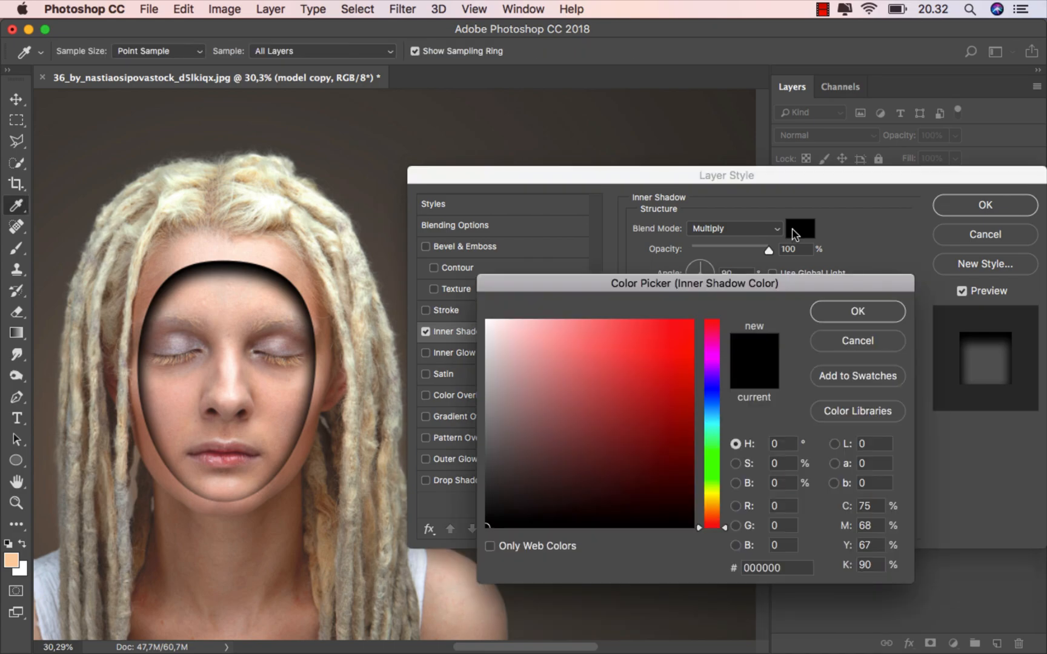
{"action": "left_click_drag", "start_coordinate": [717, 526], "coordinate": [721, 517]}
{"action": "left_click_drag", "start_coordinate": [635, 484], "coordinate": [623, 467]}
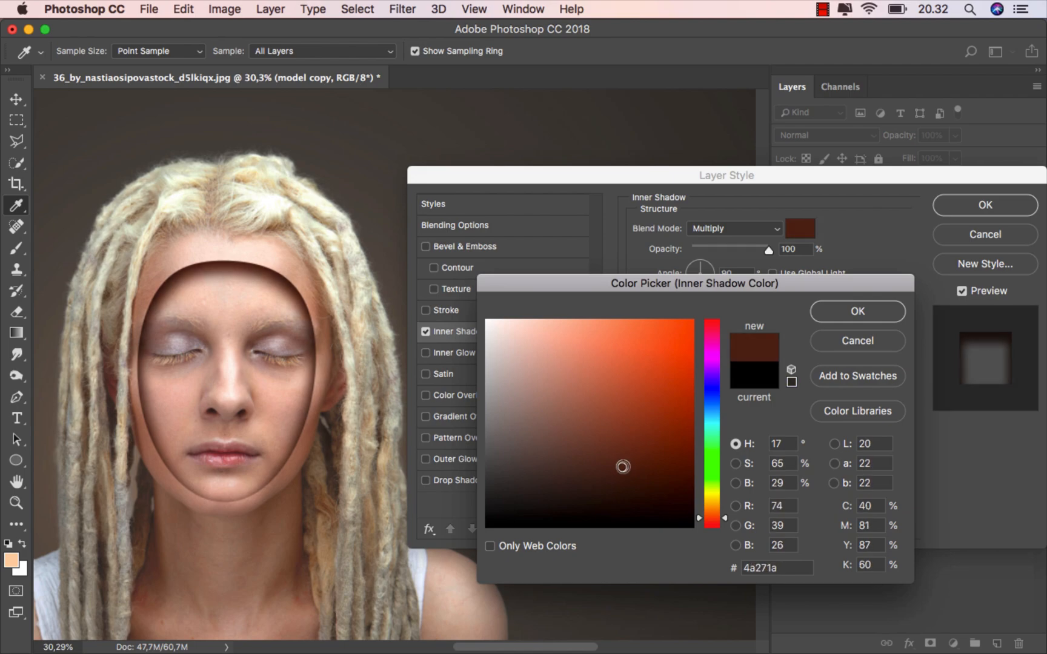
{"action": "left_click", "coordinate": [838, 311]}
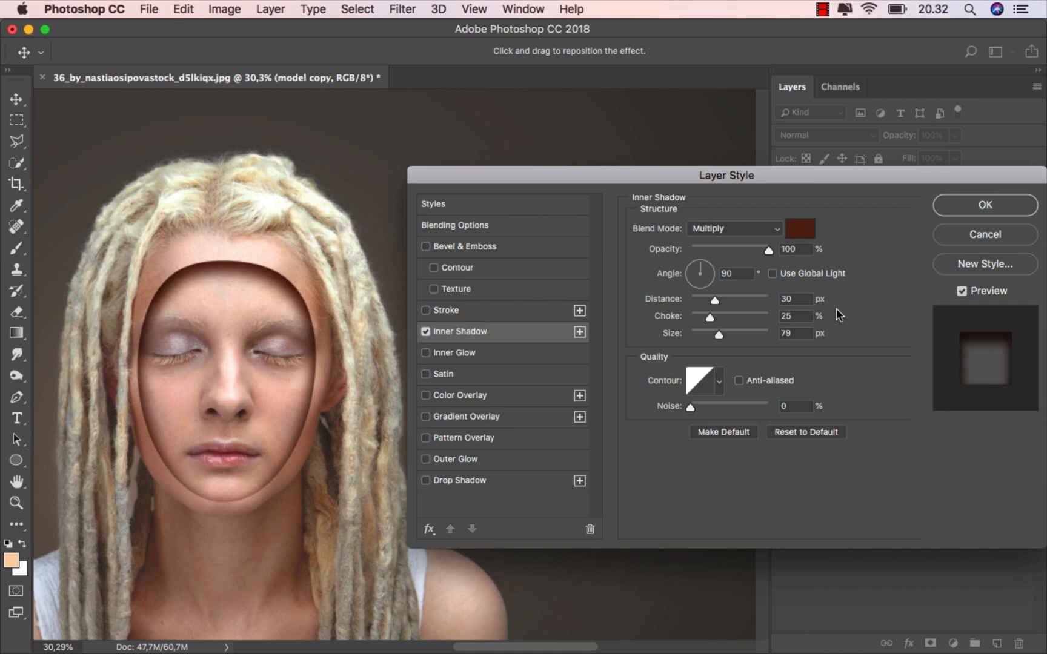
- Add a Bevel & Emboss effect with 355% depth, 73 px size, 16 px soften, 0° angle and 90° altitude
{"action": "left_click", "coordinate": [426, 247]}
{"action": "left_click", "coordinate": [451, 247]}
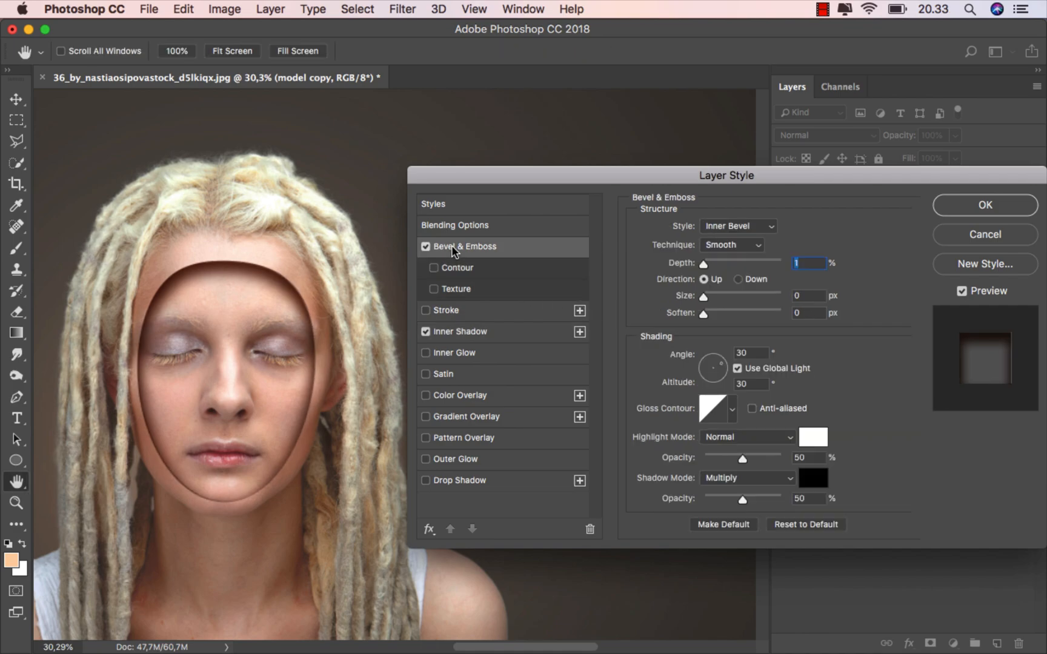
{"action": "left_click_drag", "start_coordinate": [729, 262], "coordinate": [725, 314]}
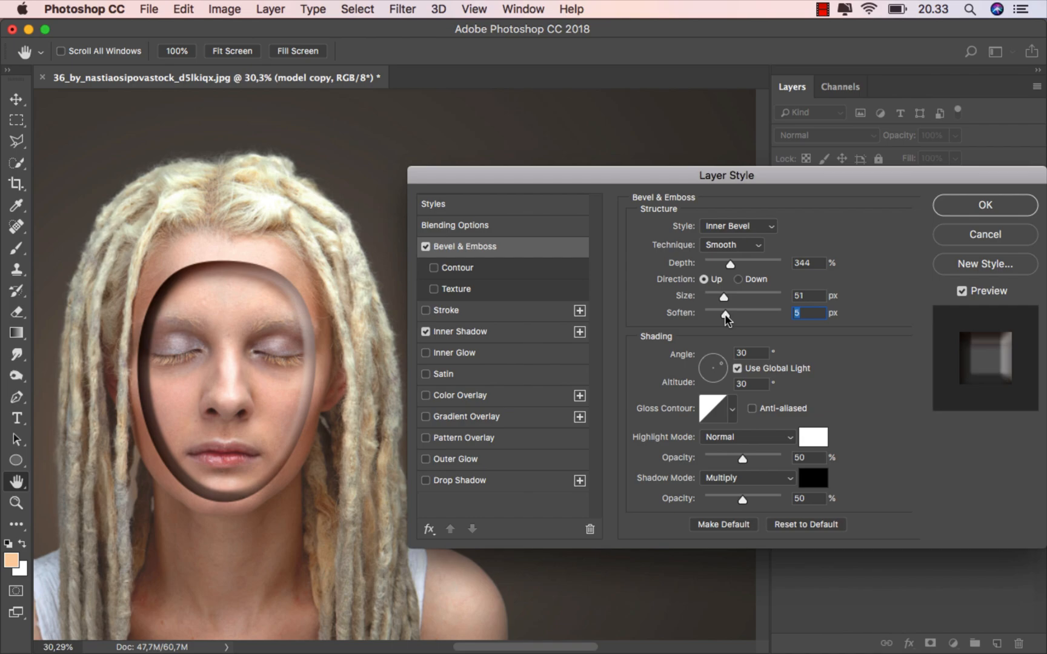
{"action": "left_click", "coordinate": [732, 352]}
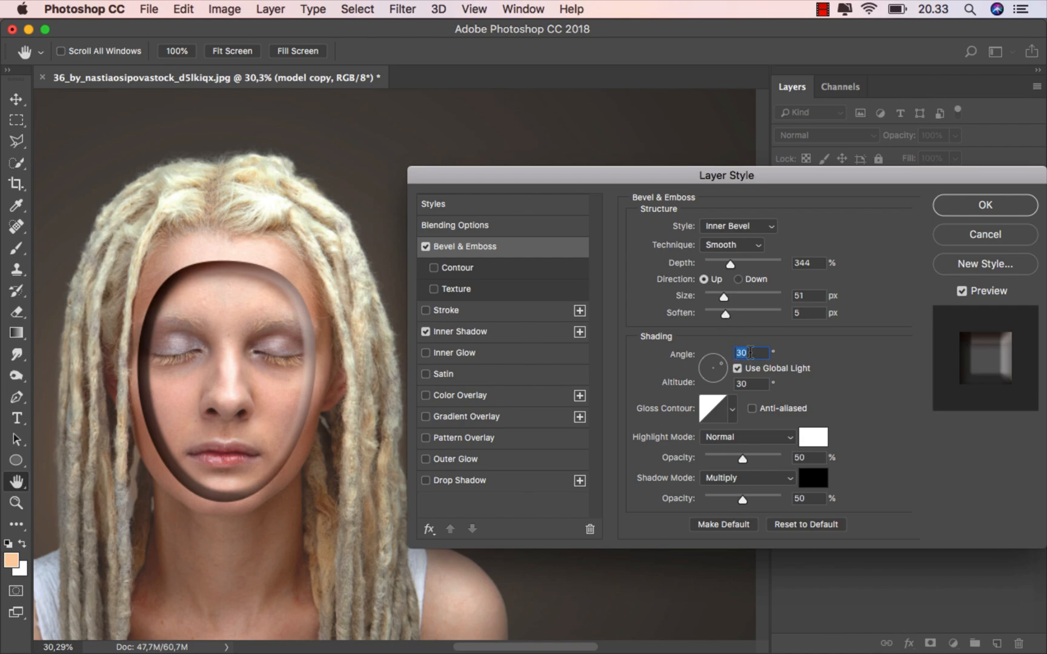
{"action": "type", "text": "0"}
{"action": "left_click", "coordinate": [746, 385]}
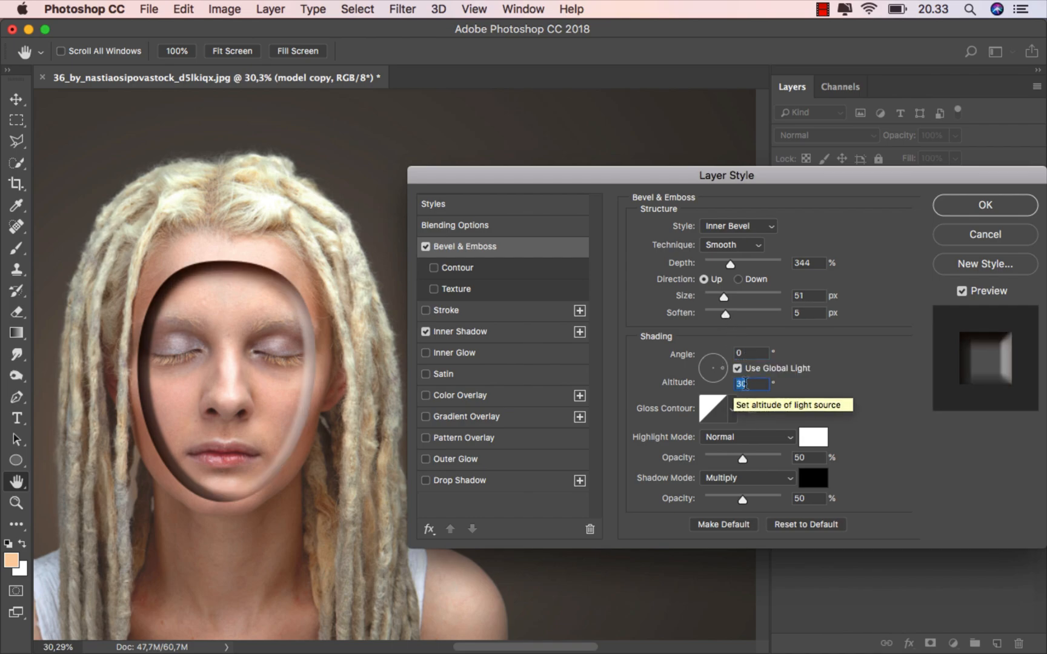
{"action": "type", "text": "90"}
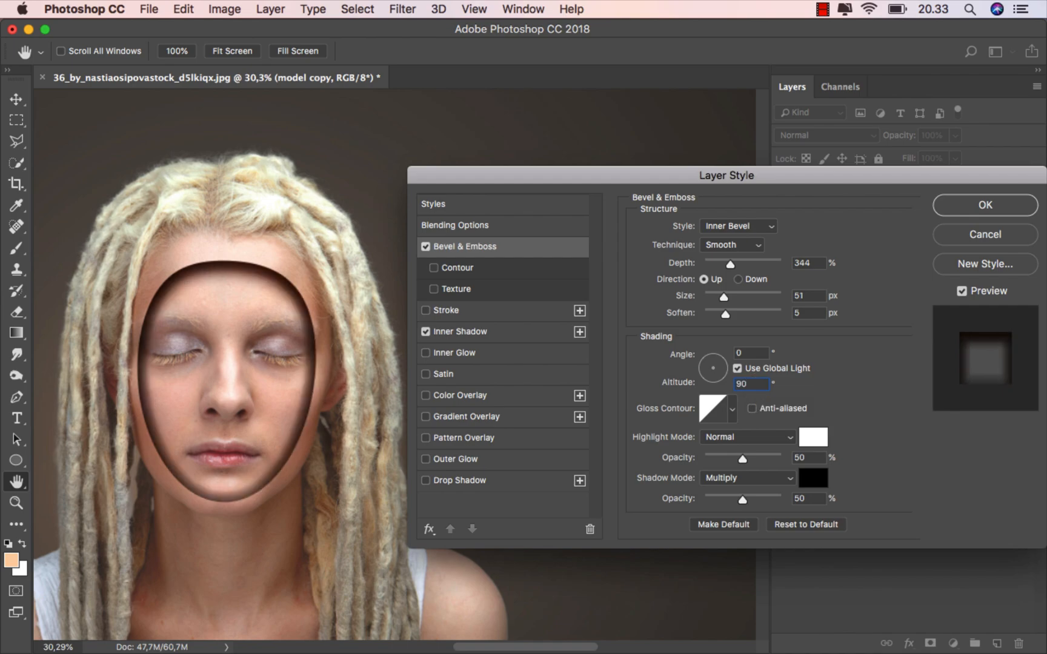
{"action": "left_click", "coordinate": [731, 263]}
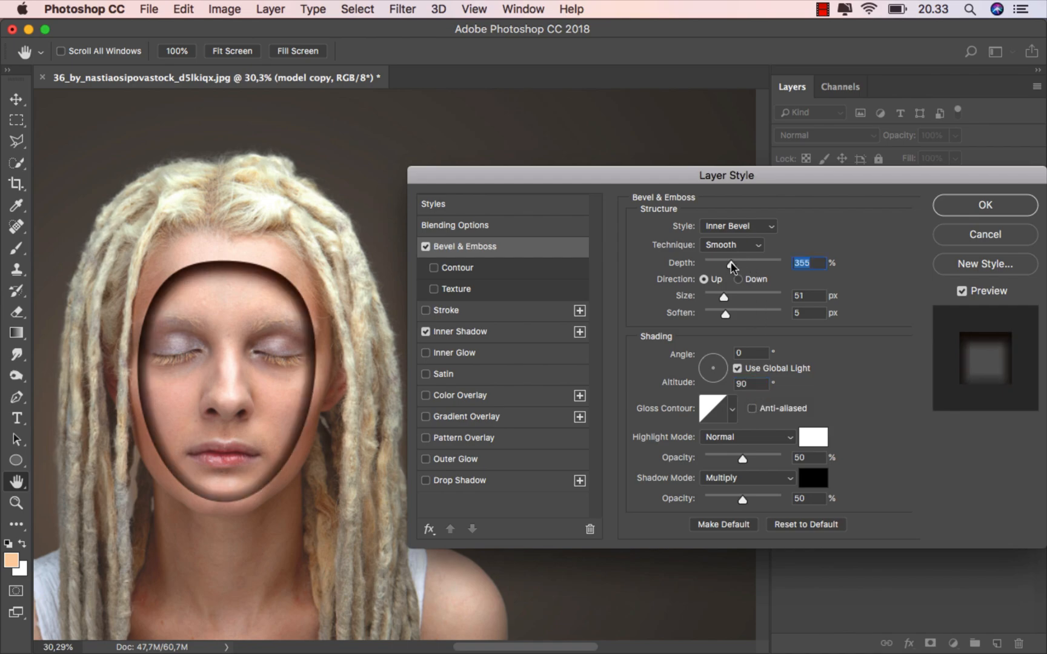
{"action": "left_click_drag", "start_coordinate": [723, 296], "coordinate": [766, 315]}
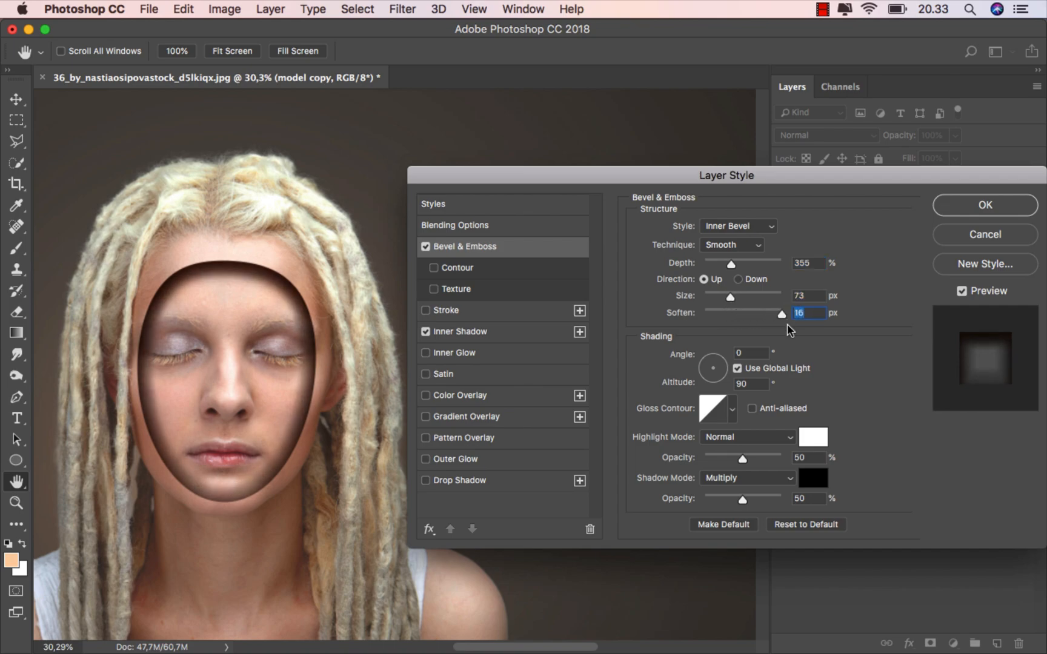
- Set the bevel's shadow opacity to 26% and its shadow color to orange ffa472, comparing the effect with the preview off and on
{"action": "left_click", "coordinate": [742, 478]}
{"action": "left_click", "coordinate": [741, 477]}
{"action": "left_click_drag", "start_coordinate": [739, 496], "coordinate": [725, 495]}
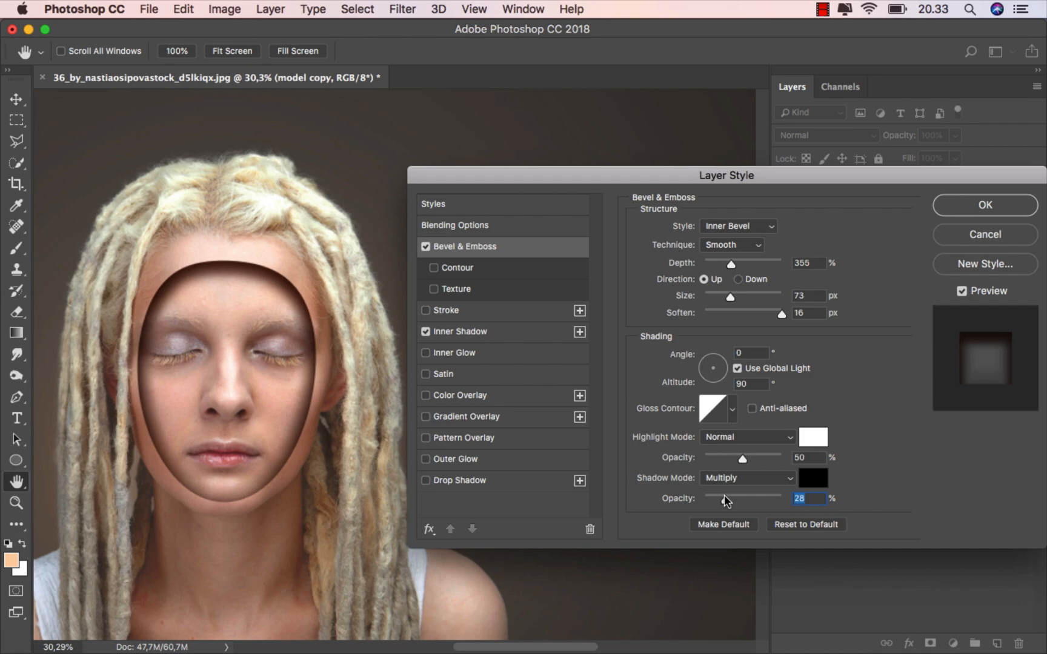
{"action": "left_click_drag", "start_coordinate": [724, 494], "coordinate": [723, 496]}
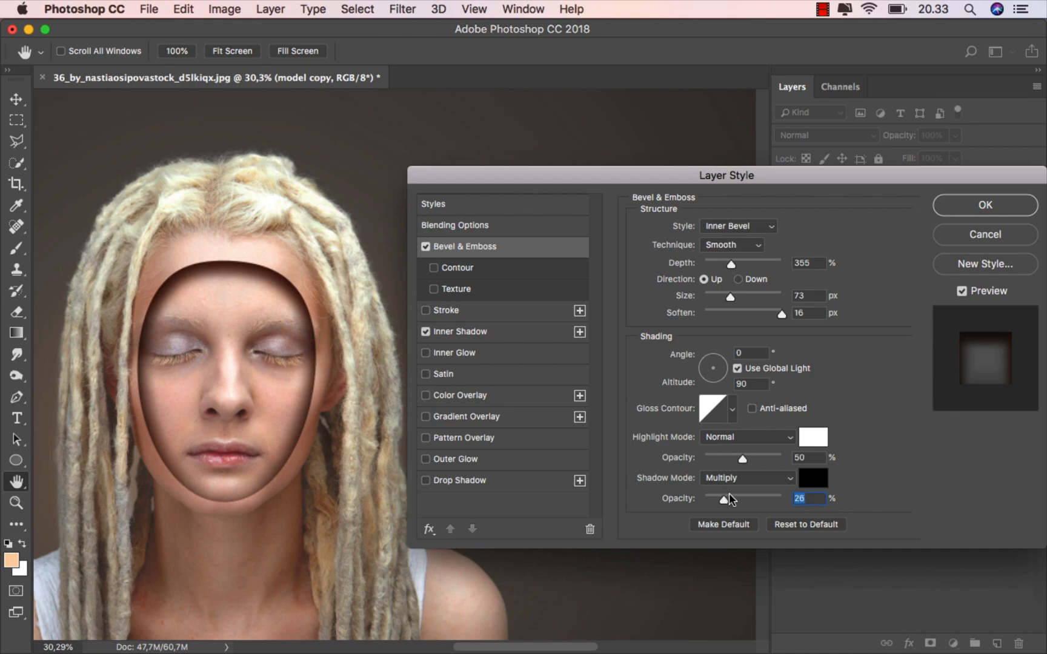
{"action": "left_click", "coordinate": [812, 479]}
{"action": "left_click_drag", "start_coordinate": [634, 368], "coordinate": [600, 319]}
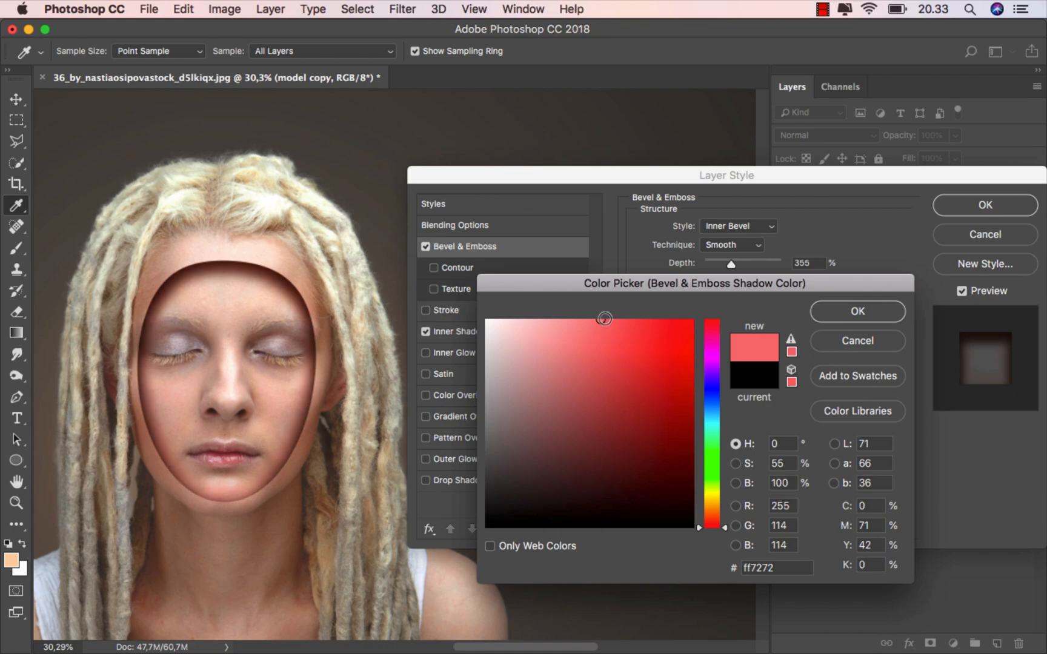
{"action": "left_click", "coordinate": [717, 519]}
{"action": "left_click_drag", "start_coordinate": [718, 522], "coordinate": [716, 518]}
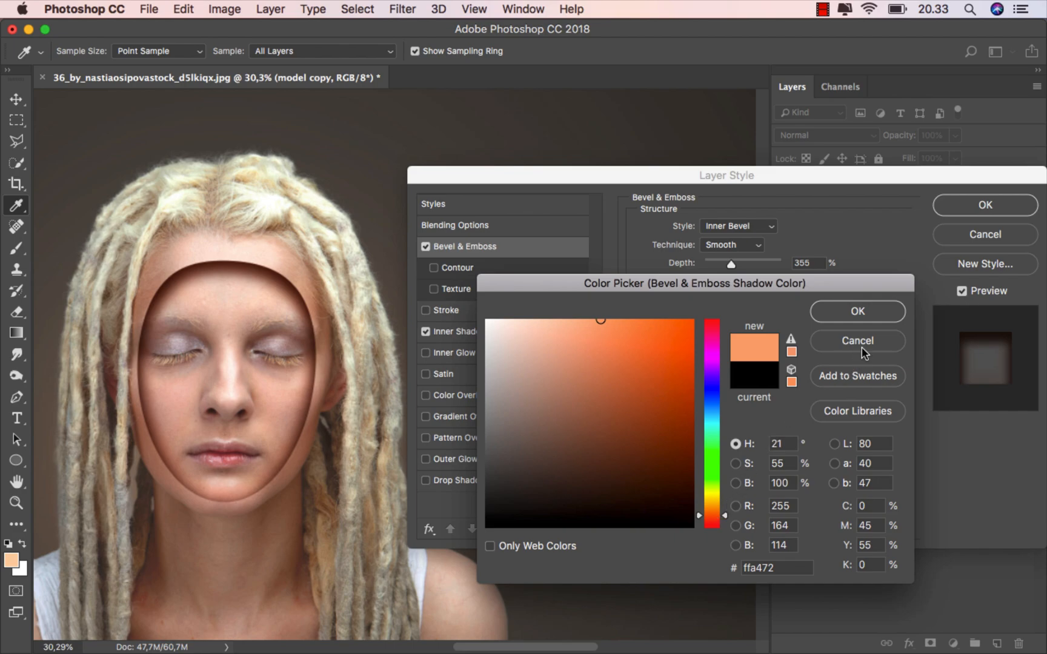
{"action": "left_click", "coordinate": [867, 307]}
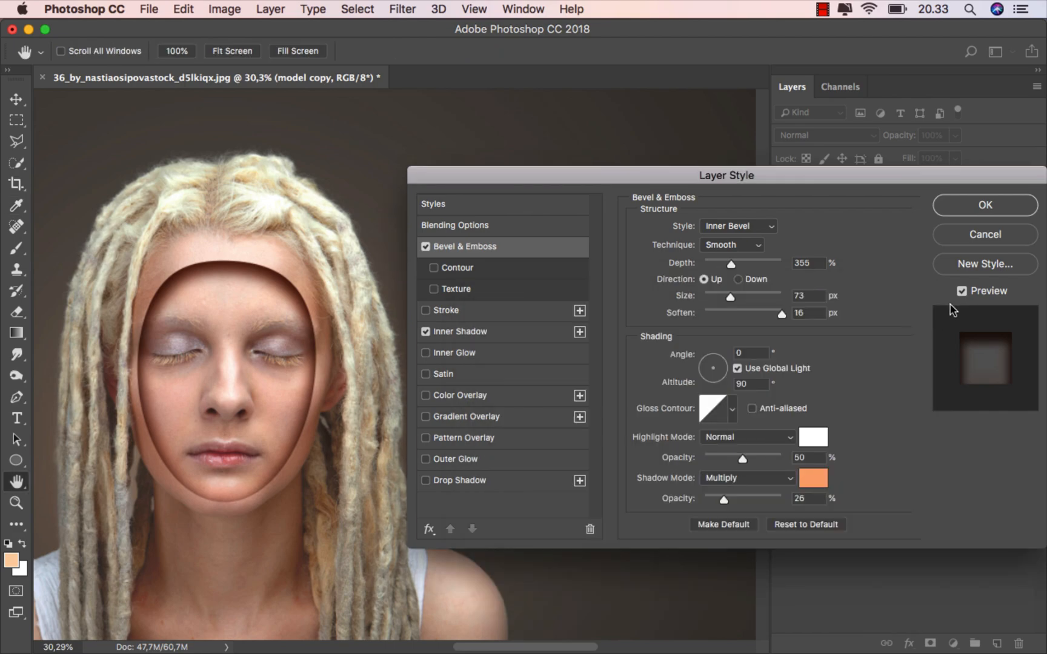
{"action": "left_click", "coordinate": [962, 292]}
{"action": "left_click", "coordinate": [962, 291]}
- Add a 4 px white outside stroke in Soft Light mode at 32% opacity and apply the layer style
{"action": "left_click", "coordinate": [448, 310]}
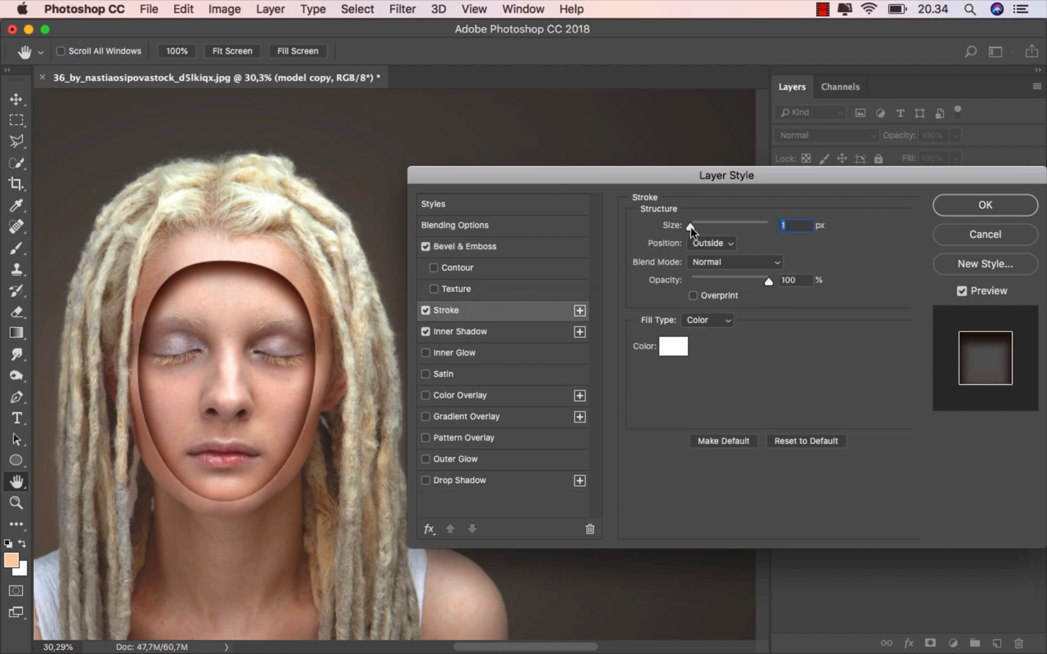
{"action": "left_click_drag", "start_coordinate": [692, 231], "coordinate": [693, 232]}
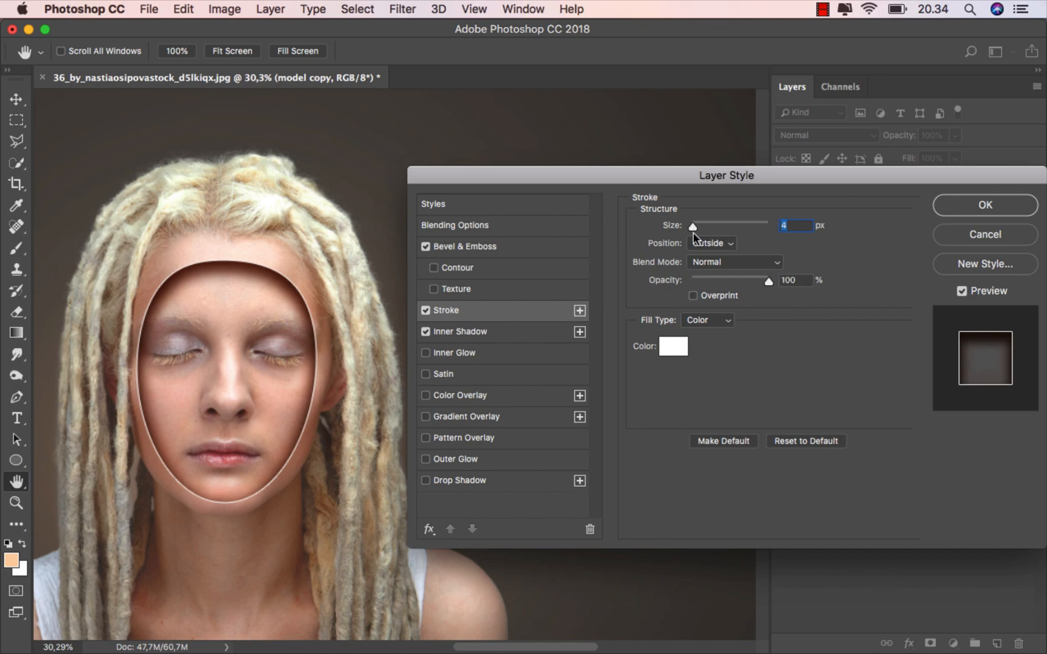
{"action": "left_click", "coordinate": [707, 262]}
{"action": "left_click", "coordinate": [728, 449]}
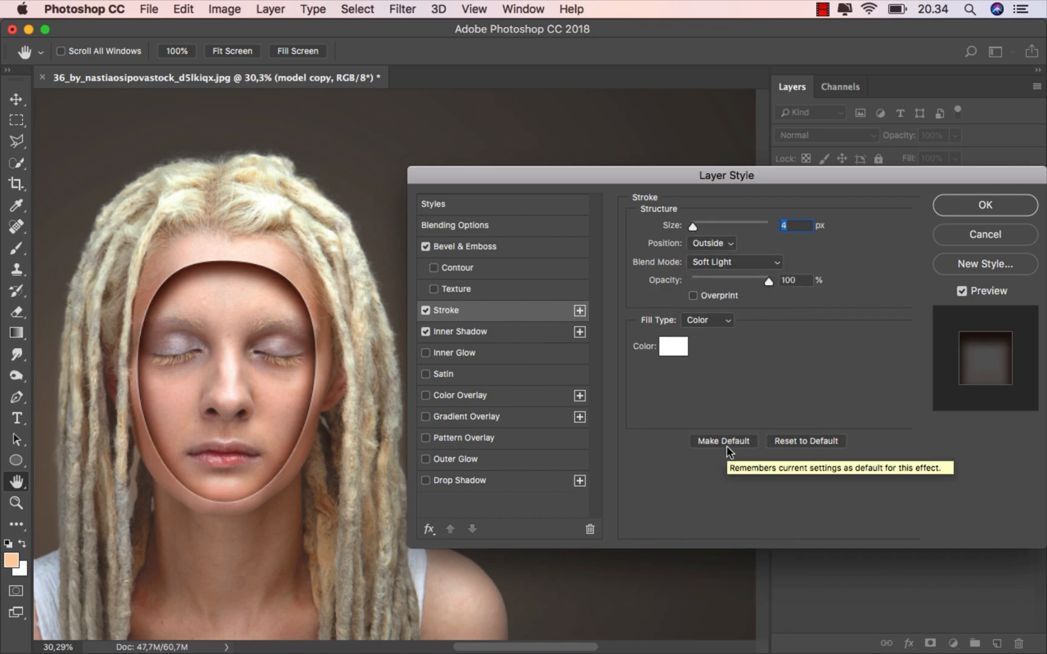
{"action": "left_click_drag", "start_coordinate": [765, 280], "coordinate": [725, 279]}
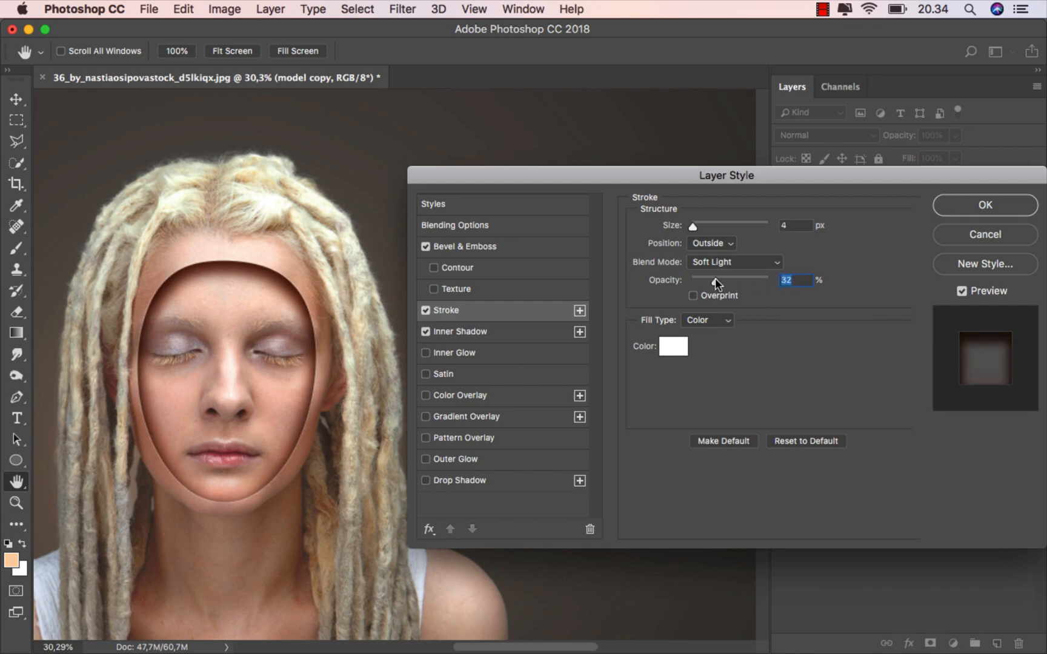
{"action": "left_click", "coordinate": [961, 291]}
{"action": "left_click", "coordinate": [962, 291]}
{"action": "left_click", "coordinate": [962, 209]}
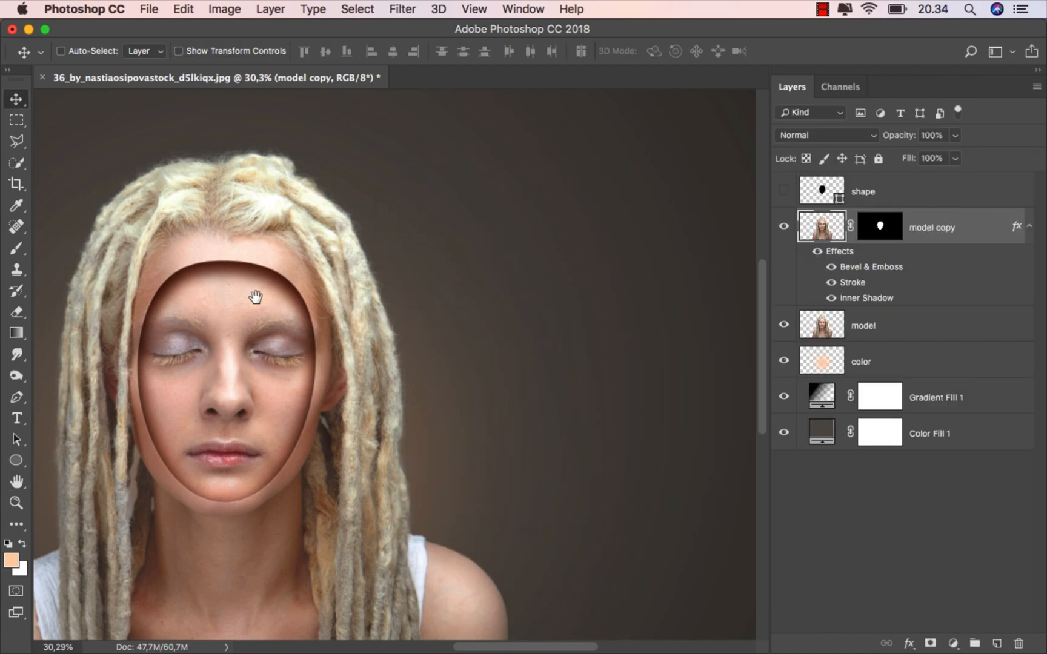
- Unlink the model copy layer from its mask and scale the face inside the oval cutout down to about 85%
{"action": "left_click_drag", "start_coordinate": [248, 291], "coordinate": [429, 302]}
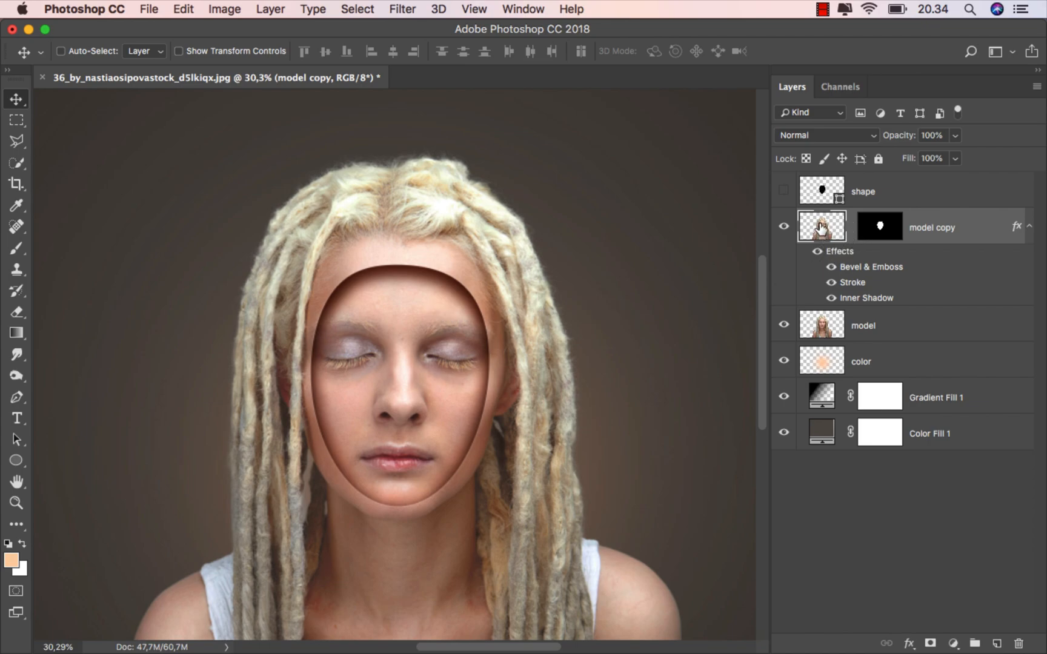
{"action": "key", "text": "super+t"}
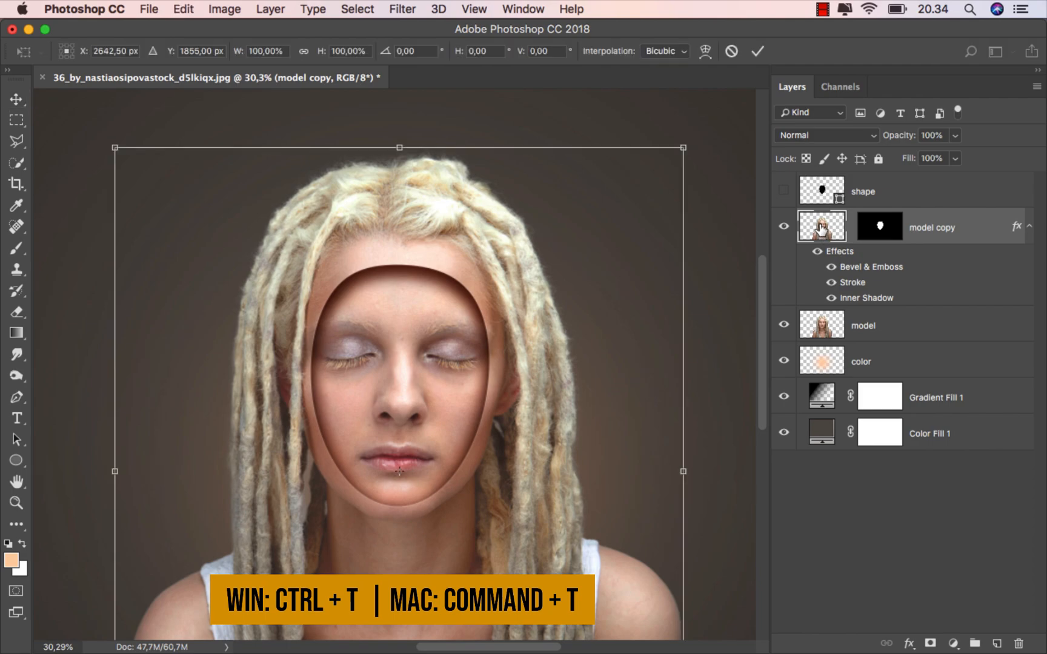
{"action": "scroll", "coordinate": [595, 342], "scroll_direction": "down", "scroll_amount": 2}
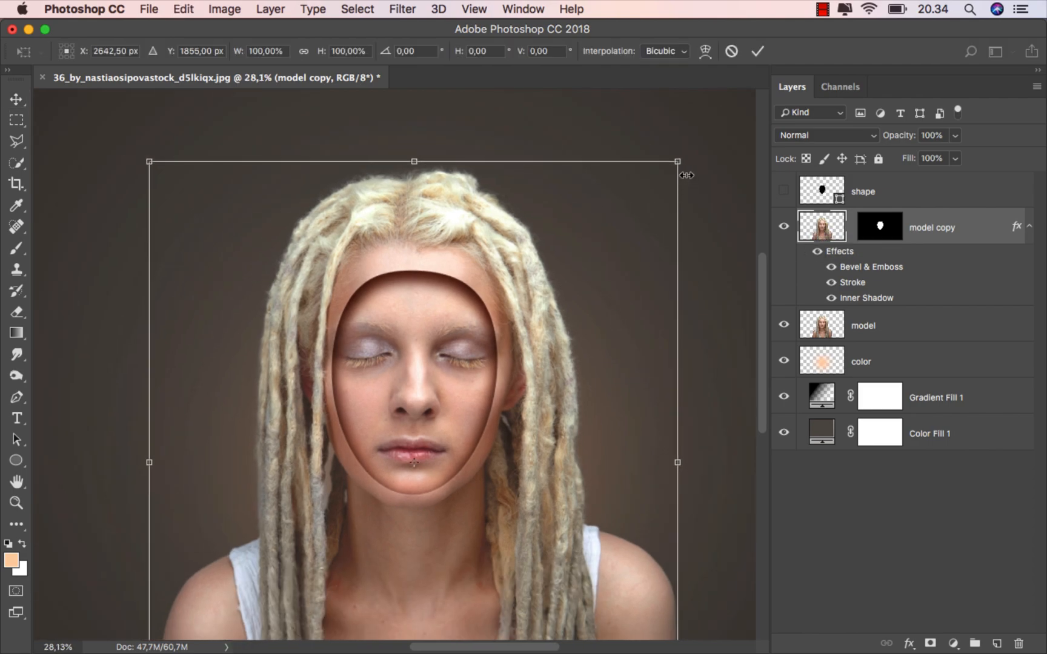
{"action": "left_click_drag", "start_coordinate": [677, 161], "coordinate": [638, 207]}
{"action": "left_click_drag", "start_coordinate": [538, 279], "coordinate": [530, 280]}
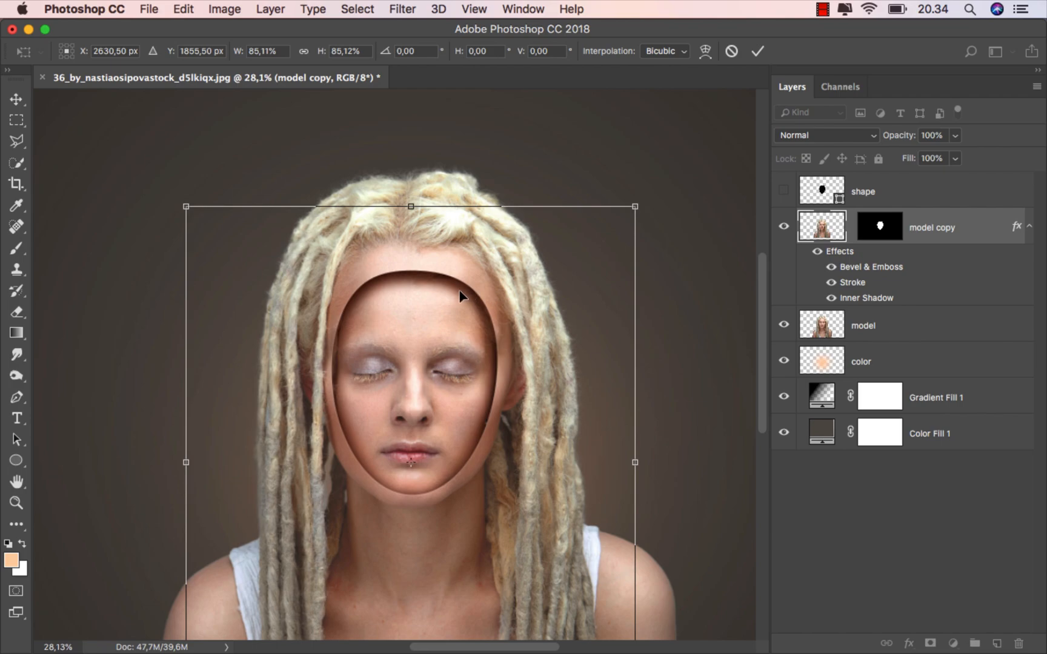
{"action": "left_click", "coordinate": [757, 51]}
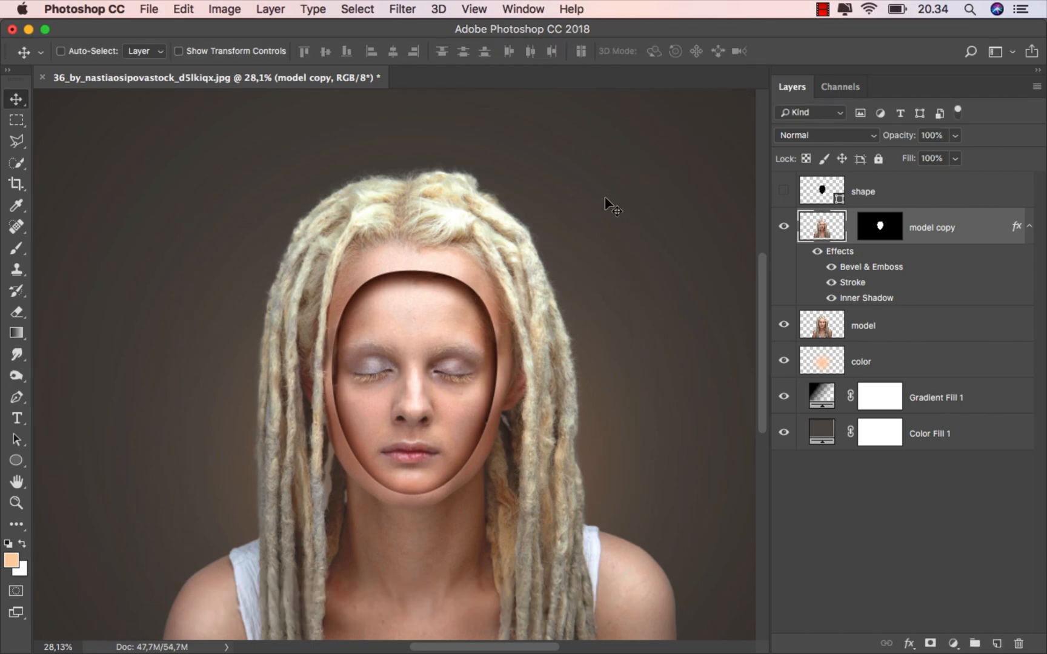
{"action": "key", "text": "super+minus"}
{"action": "key", "text": "super+minus"}
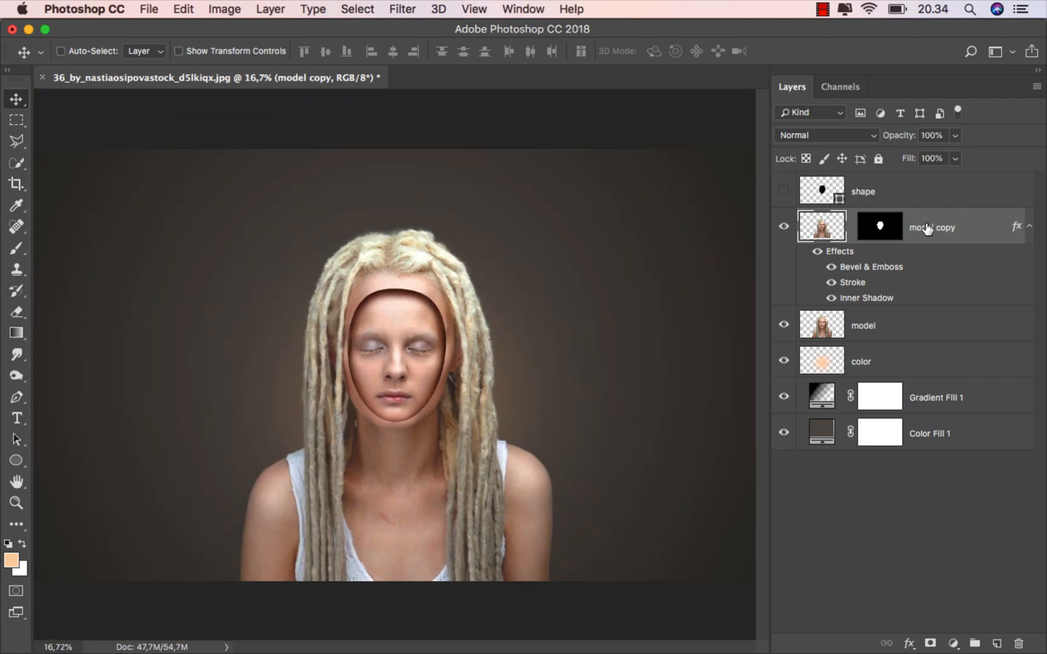
- Hide the model copy layer and clone skin over the outer tip of the right-hand eyebrow on the model layer, using the Clone Stamp at 50% opacity
{"action": "left_click", "coordinate": [876, 324]}
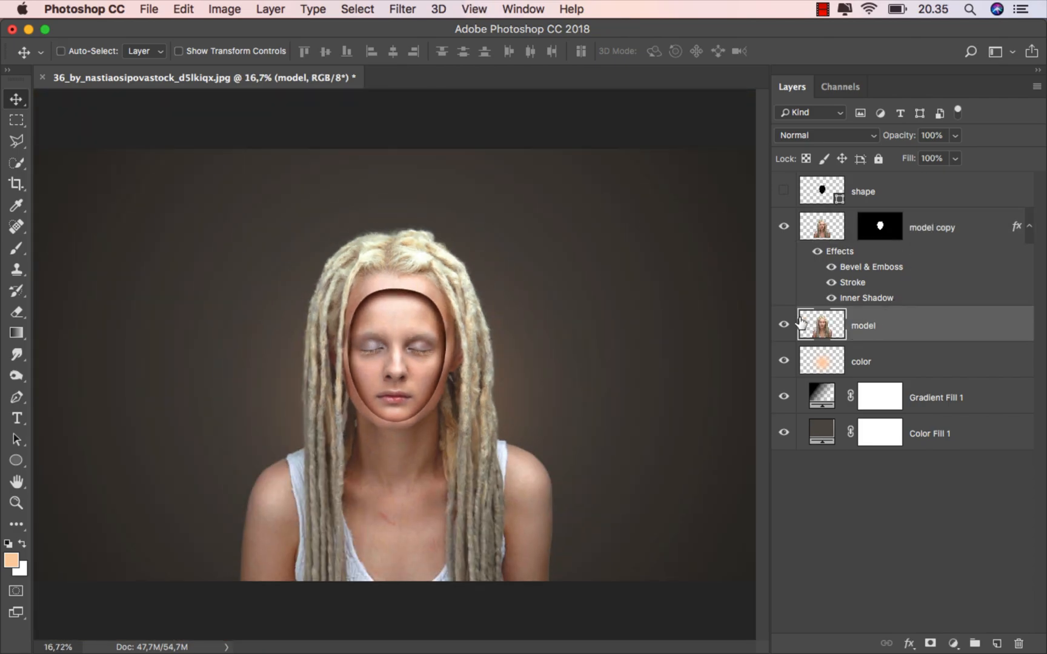
{"action": "left_click", "coordinate": [785, 326]}
{"action": "left_click", "coordinate": [786, 325]}
{"action": "left_click", "coordinate": [17, 270]}
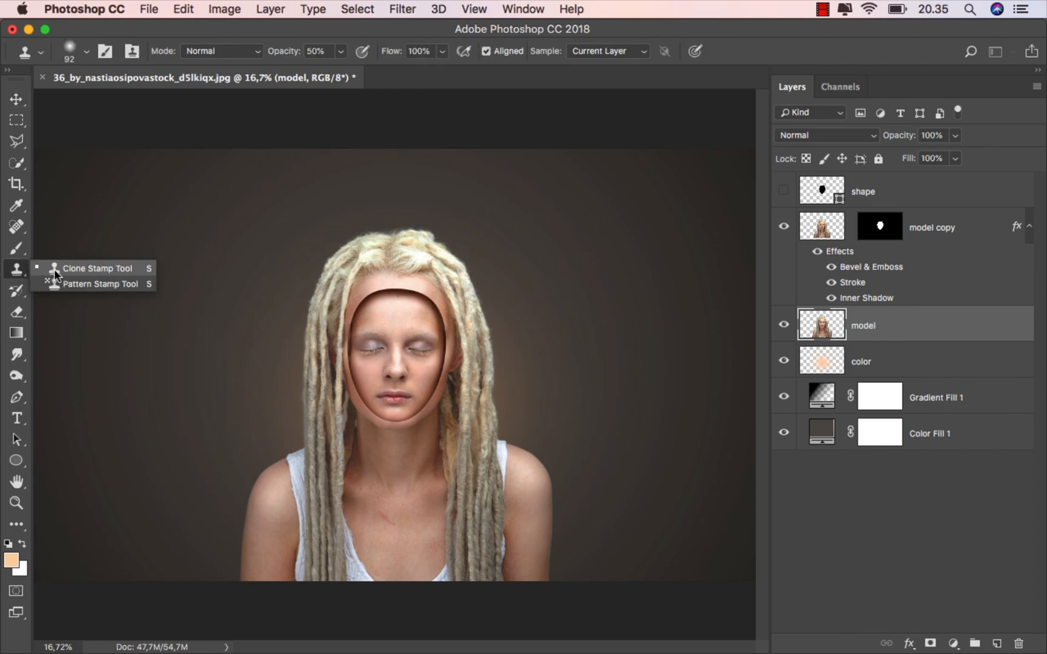
{"action": "left_click", "coordinate": [327, 52]}
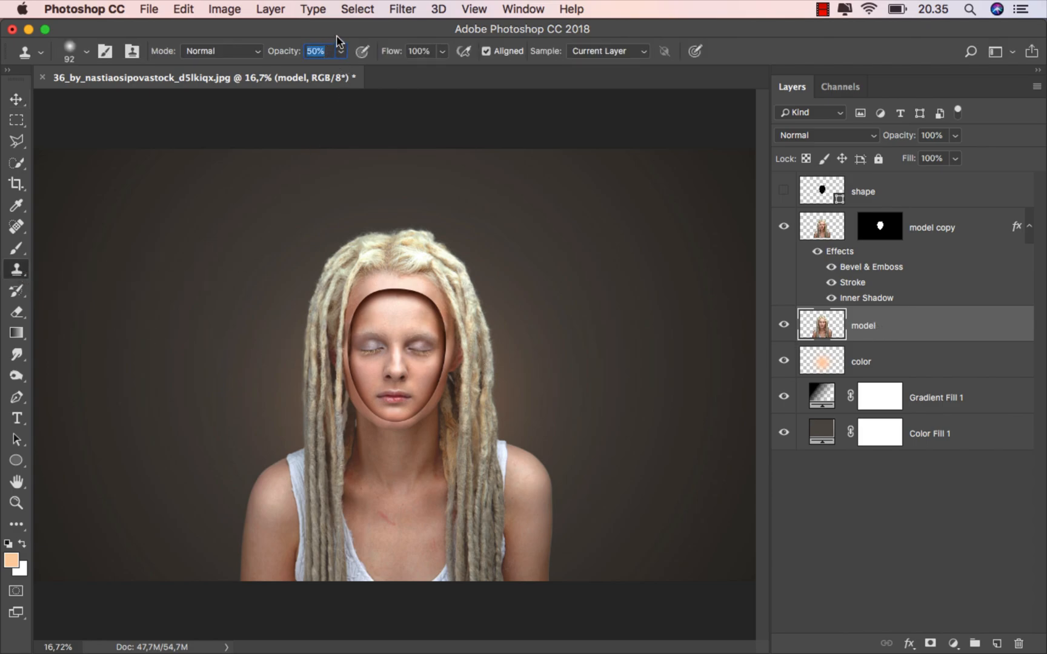
{"action": "scroll", "coordinate": [410, 342], "scroll_direction": "up", "scroll_amount": 10}
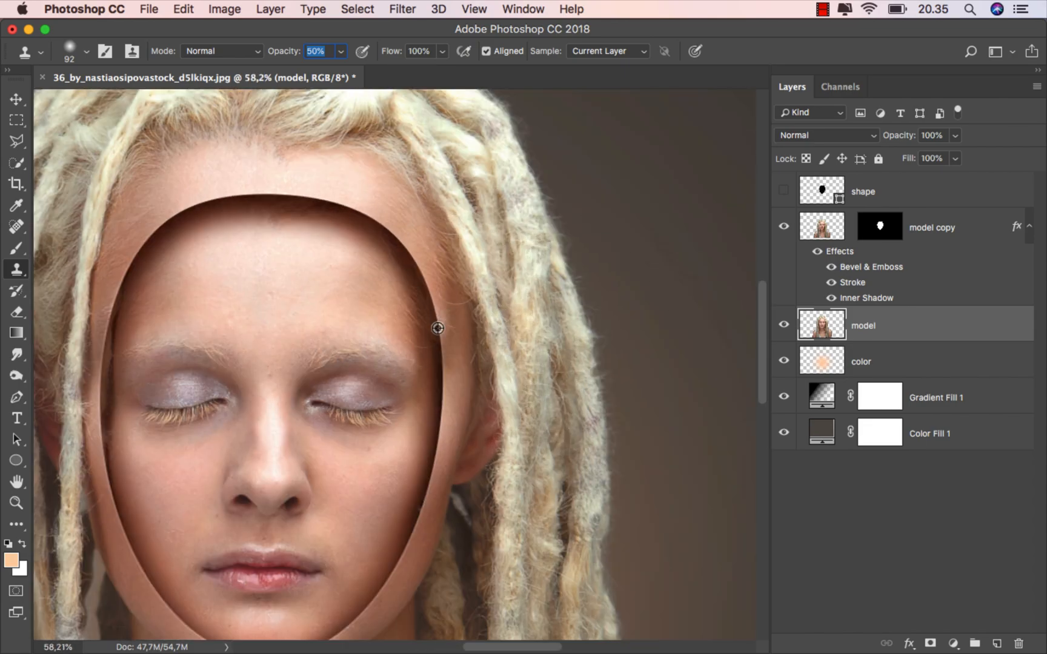
{"action": "left_click_drag", "start_coordinate": [453, 397], "coordinate": [543, 416]}
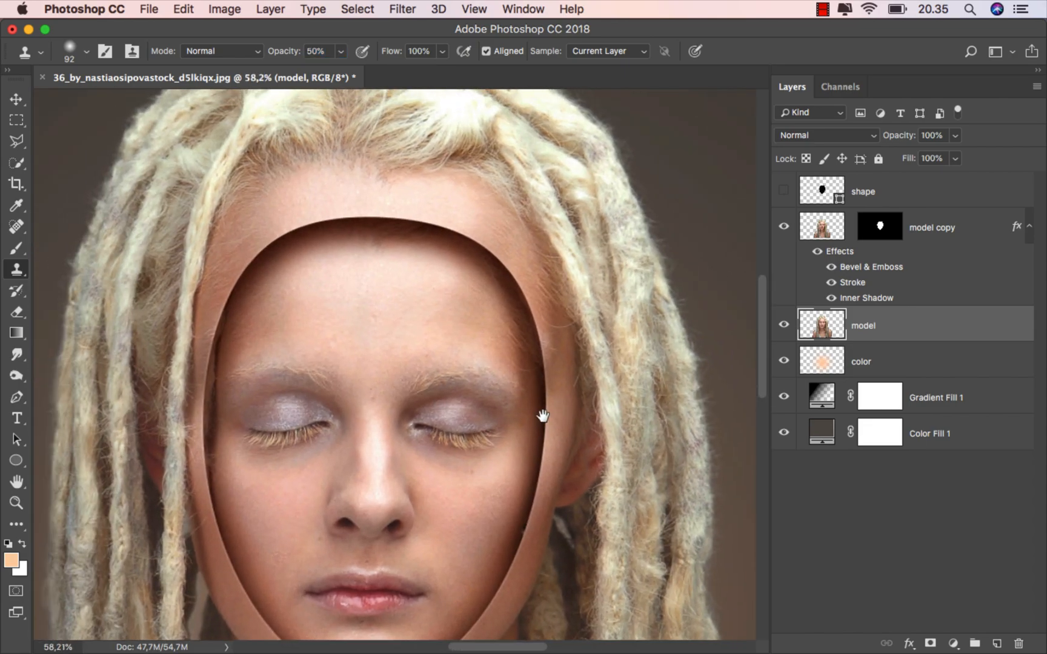
{"action": "left_click", "coordinate": [782, 227]}
{"action": "mouse_move", "coordinate": [561, 327]}
{"action": "left_mouse_down"}
{"action": "mouse_move", "coordinate": [534, 320]}
{"action": "mouse_move", "coordinate": [535, 309]}
{"action": "left_mouse_up"}
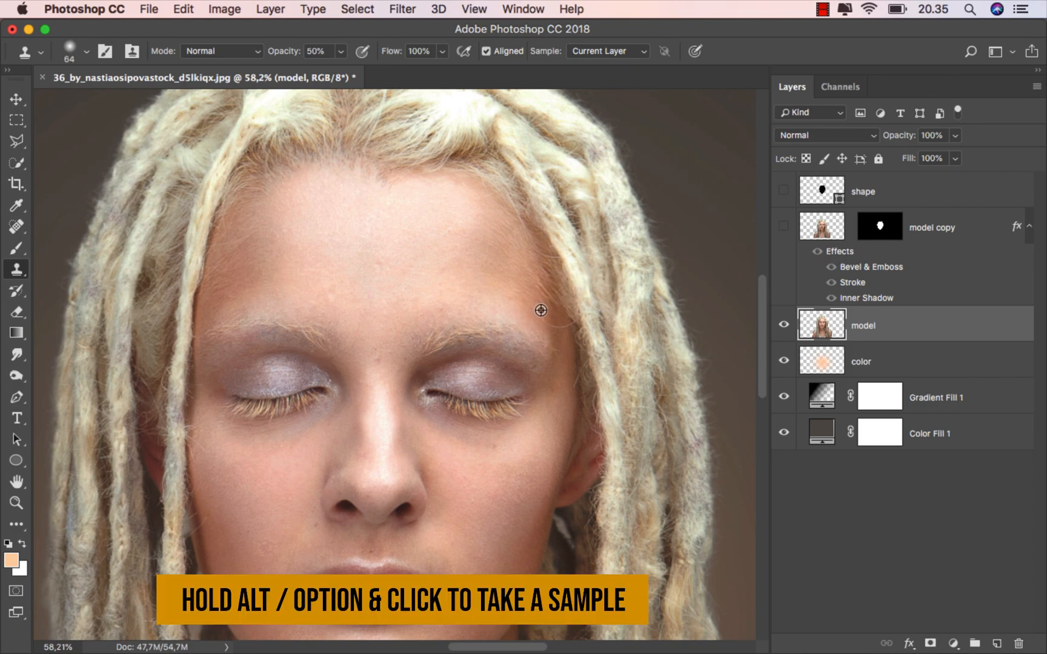
{"action": "left_click", "coordinate": [541, 310], "text": "alt"}
{"action": "left_click", "coordinate": [547, 346]}
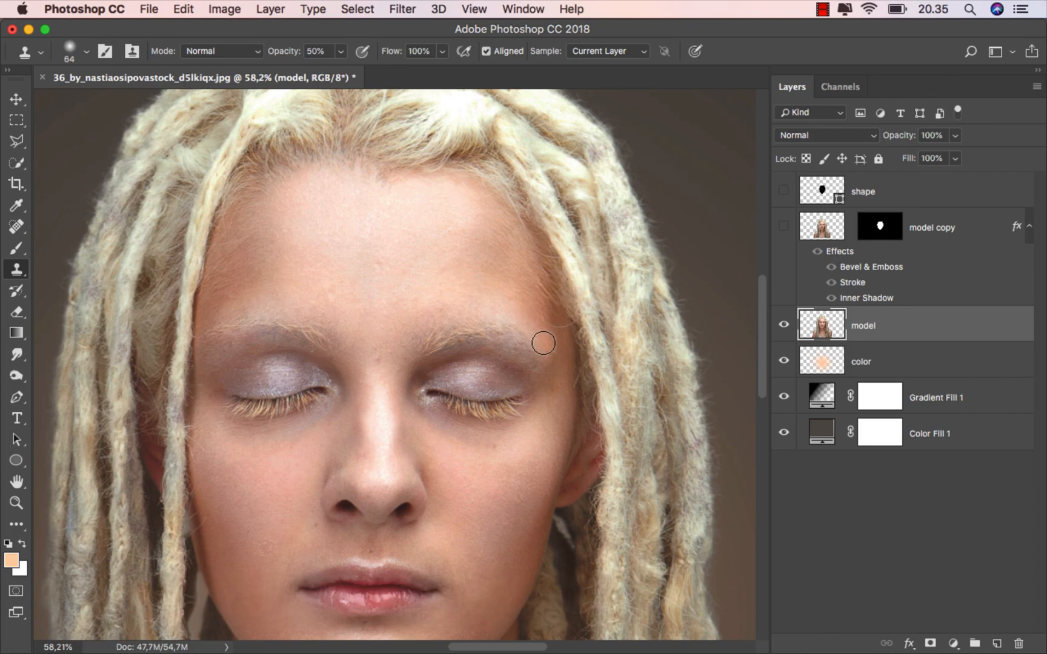
{"action": "left_click", "coordinate": [545, 339]}
{"action": "mouse_move", "coordinate": [544, 339]}
{"action": "left_mouse_down"}
{"action": "mouse_move", "coordinate": [563, 390]}
{"action": "mouse_move", "coordinate": [546, 332]}
{"action": "mouse_move", "coordinate": [543, 355]}
{"action": "mouse_move", "coordinate": [558, 363]}
{"action": "mouse_move", "coordinate": [548, 335]}
{"action": "left_mouse_up"}
- Clone skin over the outer tip of the left-hand eyebrow on the model layer, and show the model copy layer again
{"action": "left_click_drag", "start_coordinate": [205, 344], "coordinate": [236, 394], "text": "ctrl+alt"}
{"action": "left_click", "coordinate": [205, 373], "text": "alt"}
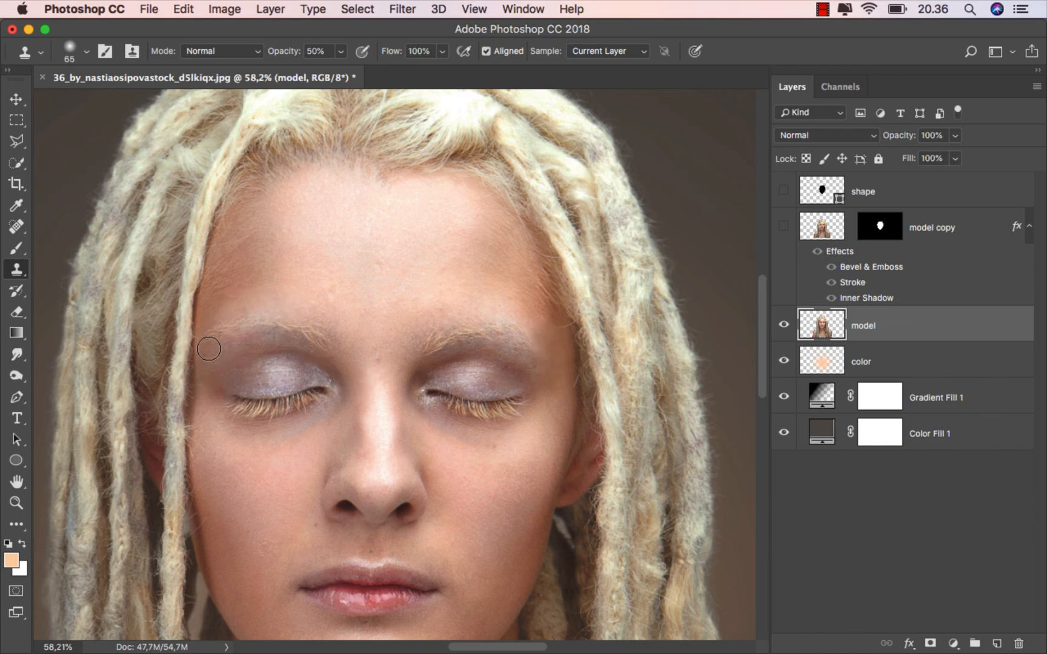
{"action": "mouse_move", "coordinate": [209, 344]}
{"action": "left_mouse_down"}
{"action": "mouse_move", "coordinate": [224, 316]}
{"action": "mouse_move", "coordinate": [210, 320]}
{"action": "mouse_move", "coordinate": [215, 330]}
{"action": "left_mouse_up"}
{"action": "left_click", "coordinate": [208, 305], "text": "alt"}
{"action": "left_click", "coordinate": [211, 308], "text": "alt"}
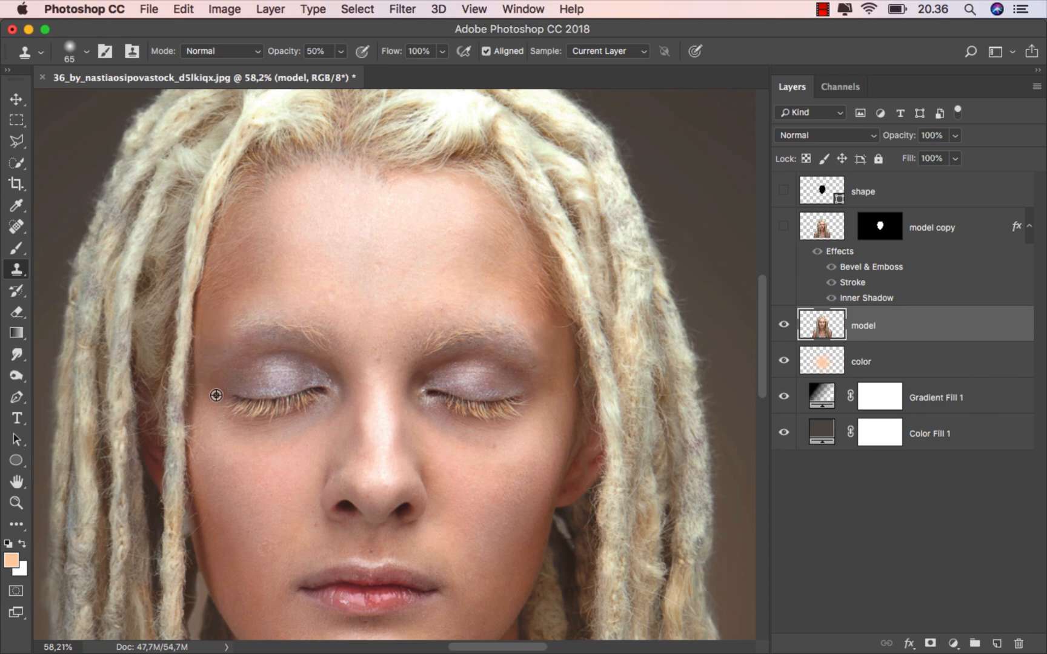
{"action": "left_click", "coordinate": [784, 226]}
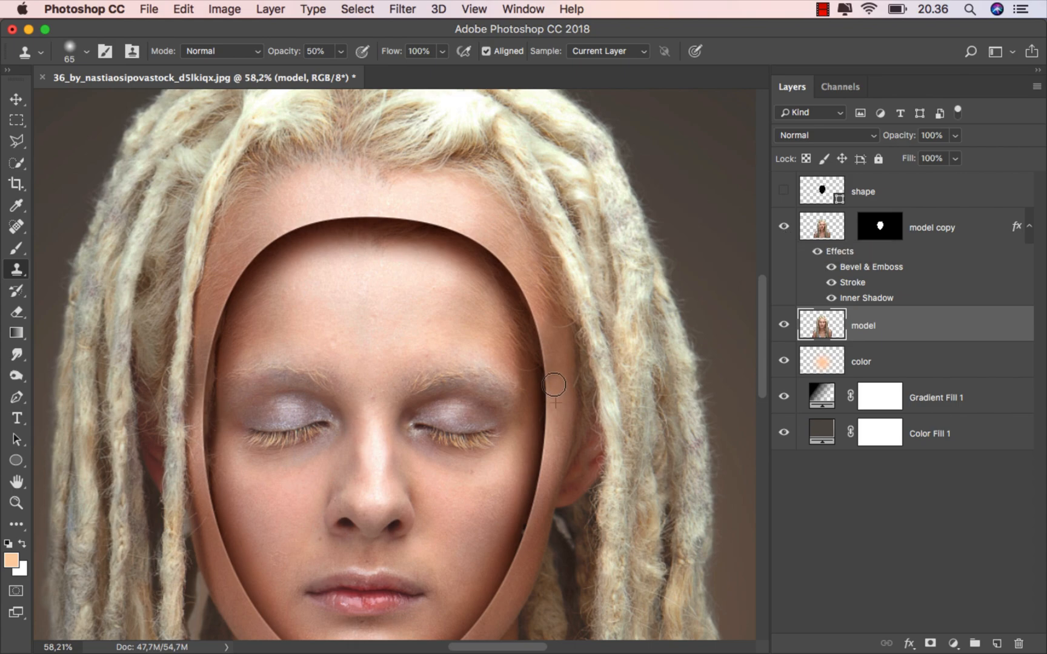
{"action": "left_click", "coordinate": [16, 99]}
{"action": "key", "text": "super+0"}
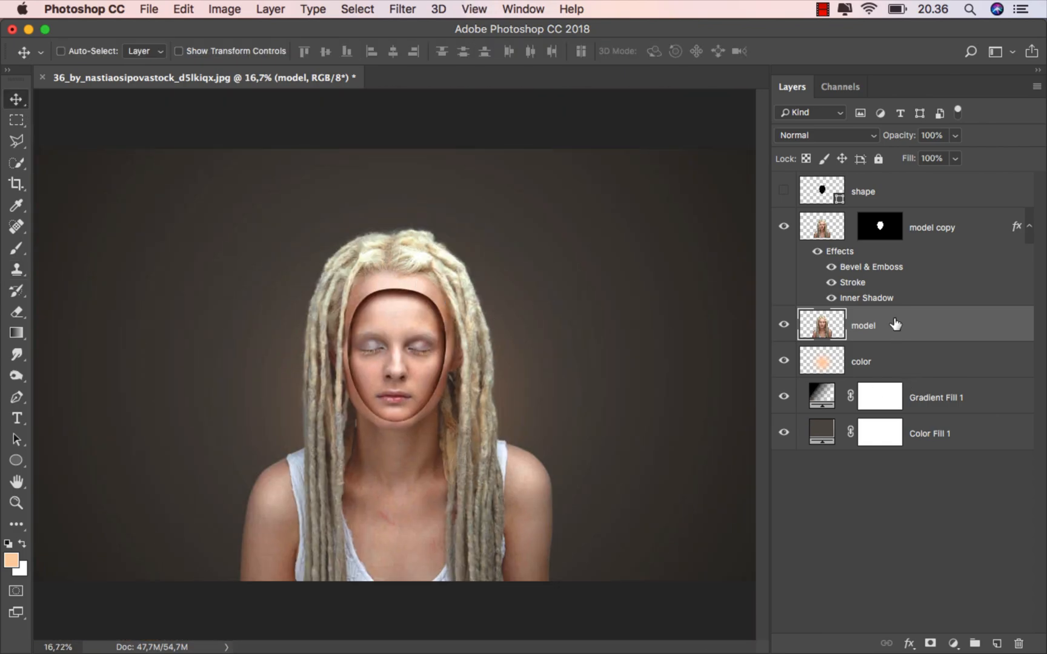
- Save the image as a JPEG copy named ok.jpg in untitled folder 2, at maximum quality 12 with the Baseline ("Standard") format
{"action": "left_click", "coordinate": [890, 199]}
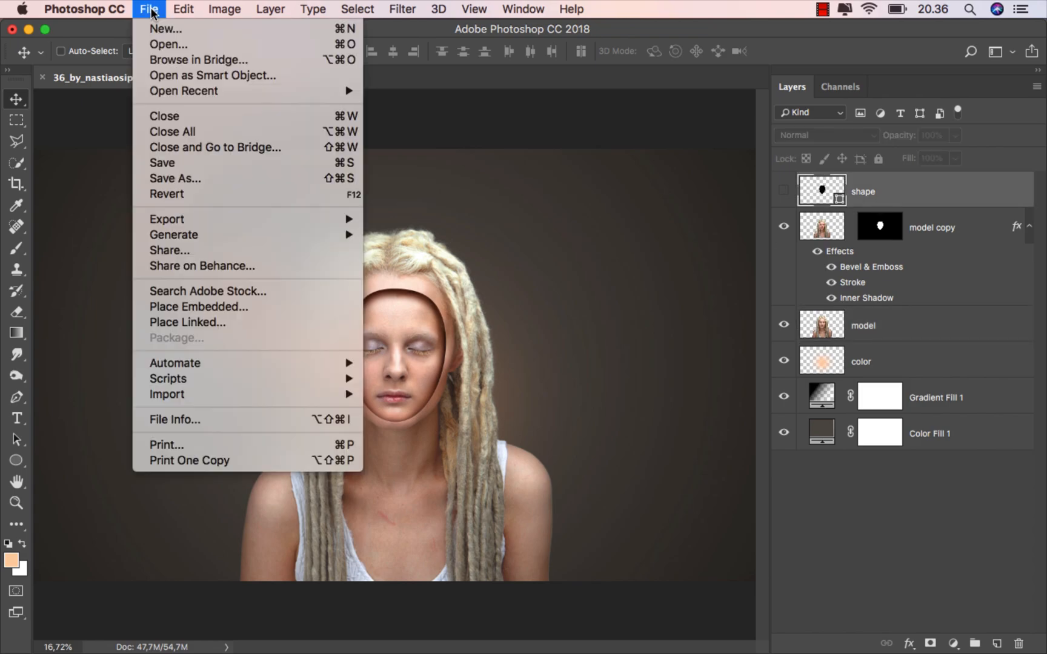
{"action": "left_click", "coordinate": [149, 9]}
{"action": "left_click", "coordinate": [208, 178]}
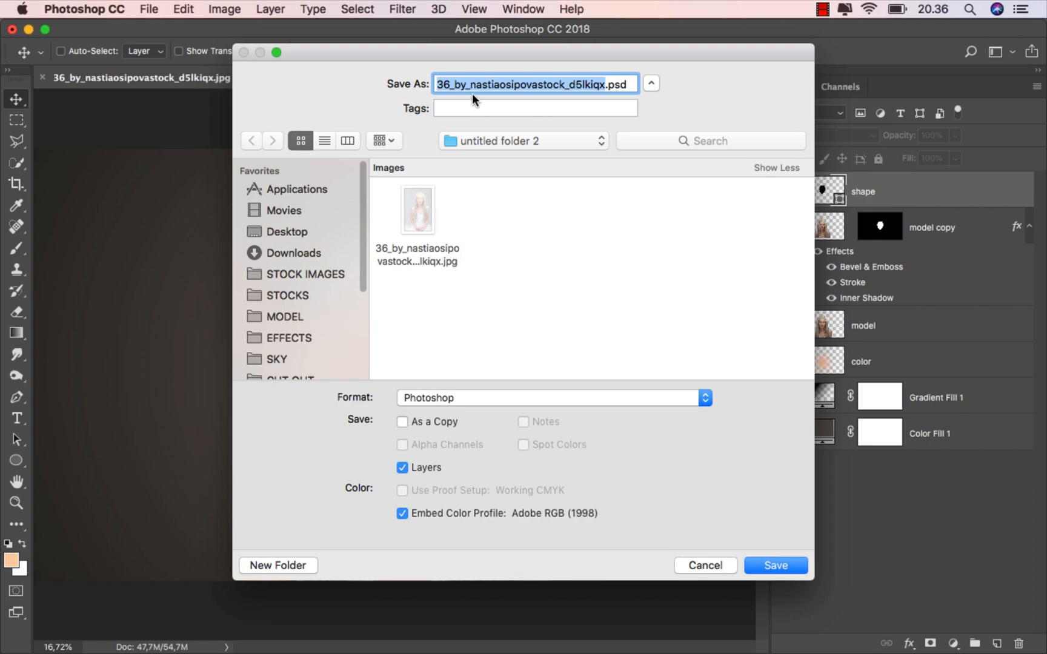
{"action": "type", "text": "ok"}
{"action": "left_click", "coordinate": [458, 394]}
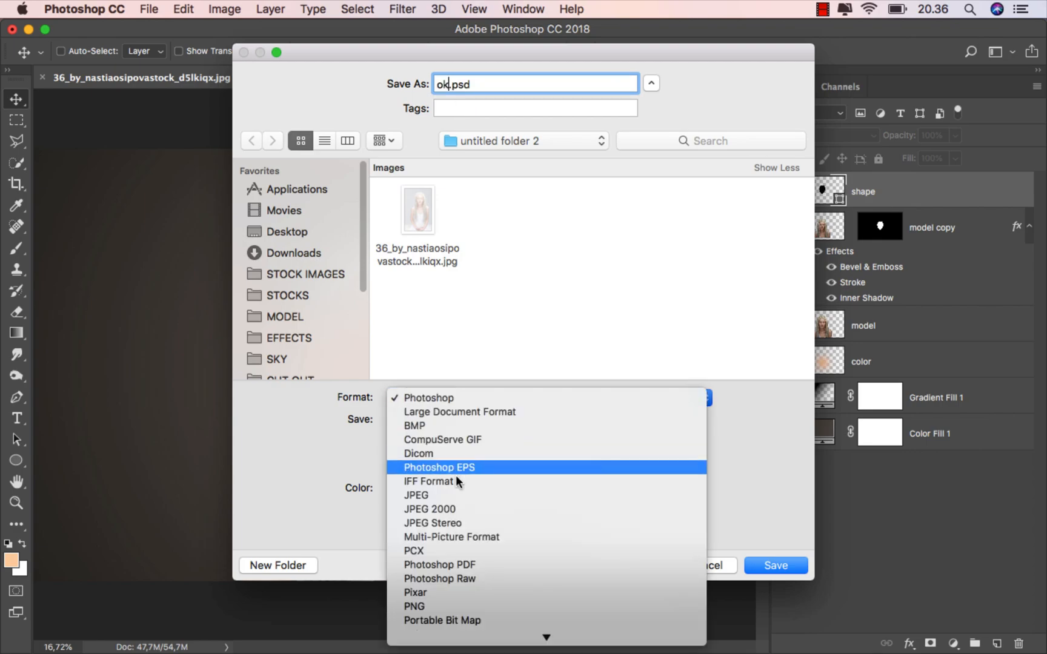
{"action": "left_click", "coordinate": [455, 494]}
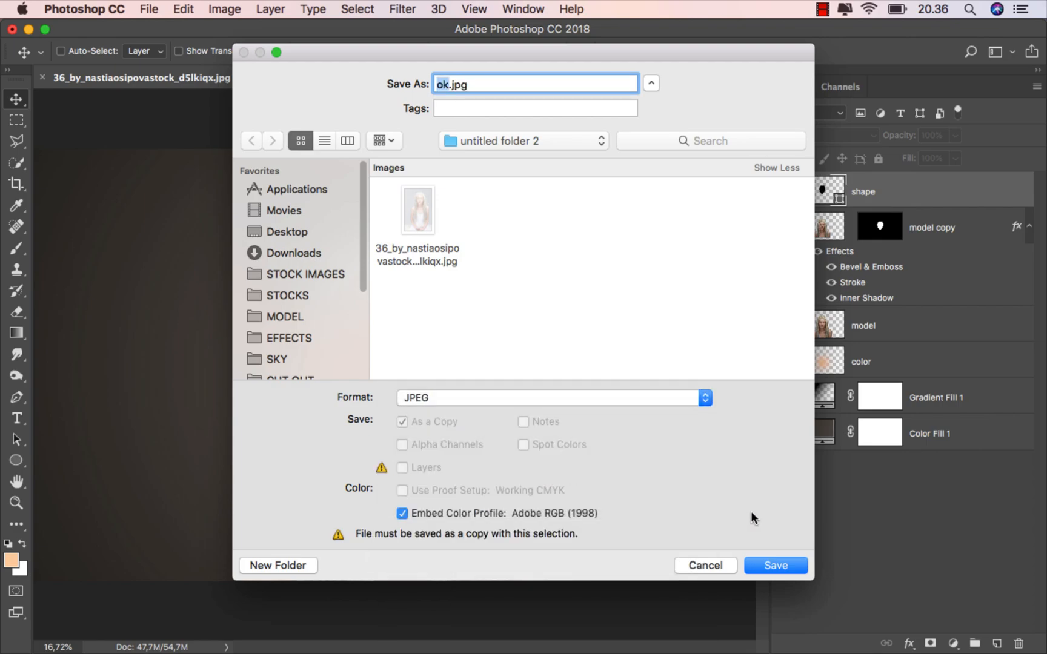
{"action": "left_click", "coordinate": [771, 566]}
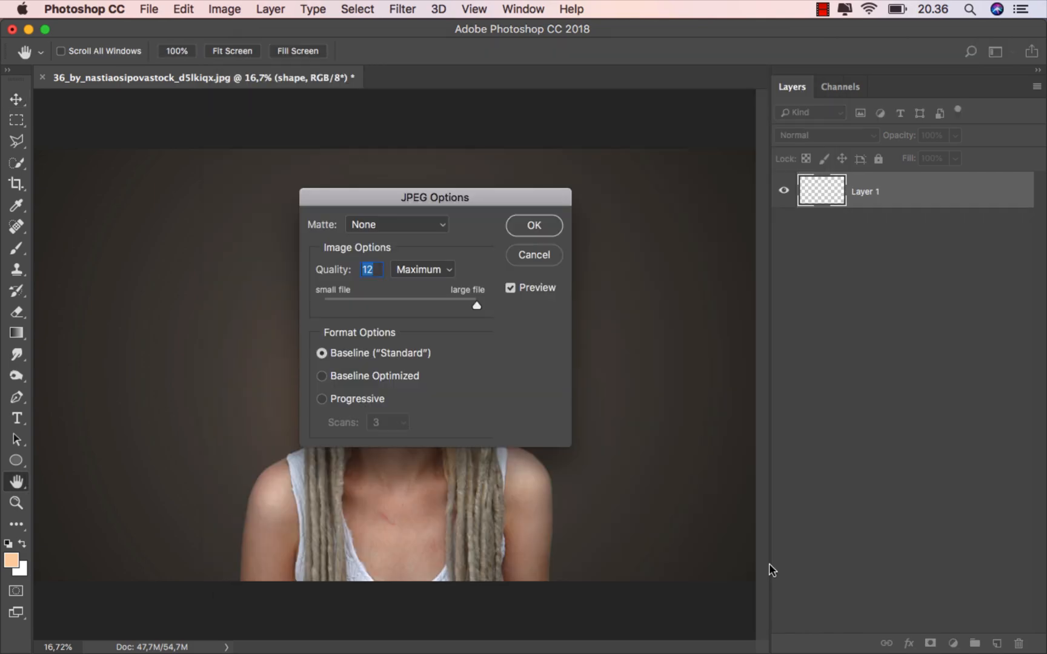
{"action": "left_click", "coordinate": [532, 227]}
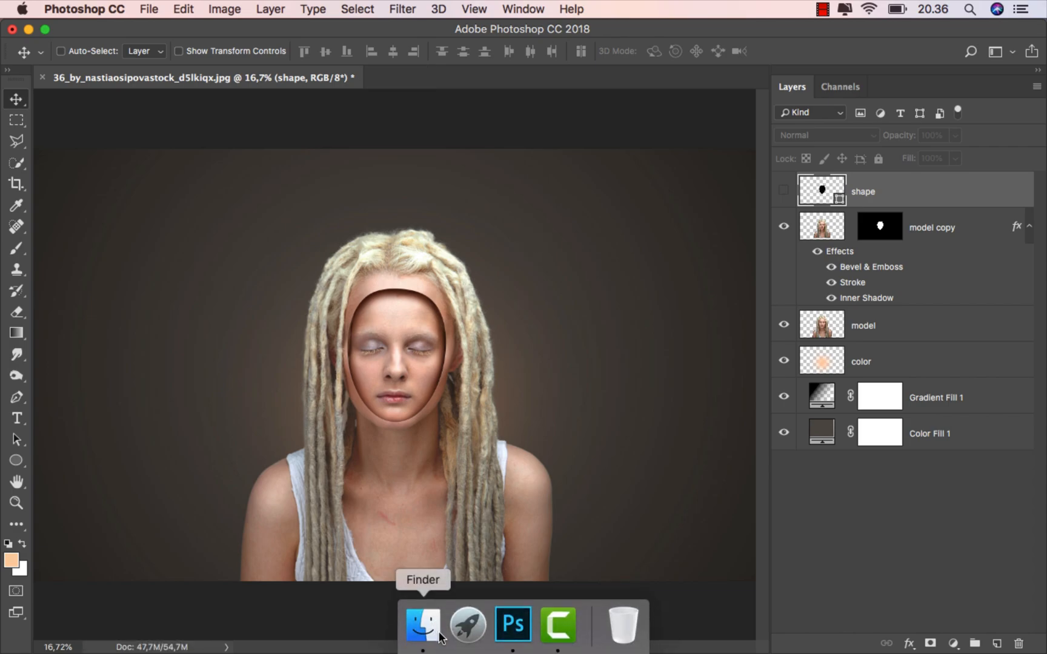
- Switch to Finder and preview the saved ok.jpg in untitled folder 2
{"action": "left_click", "coordinate": [439, 634]}
{"action": "left_click", "coordinate": [299, 116]}
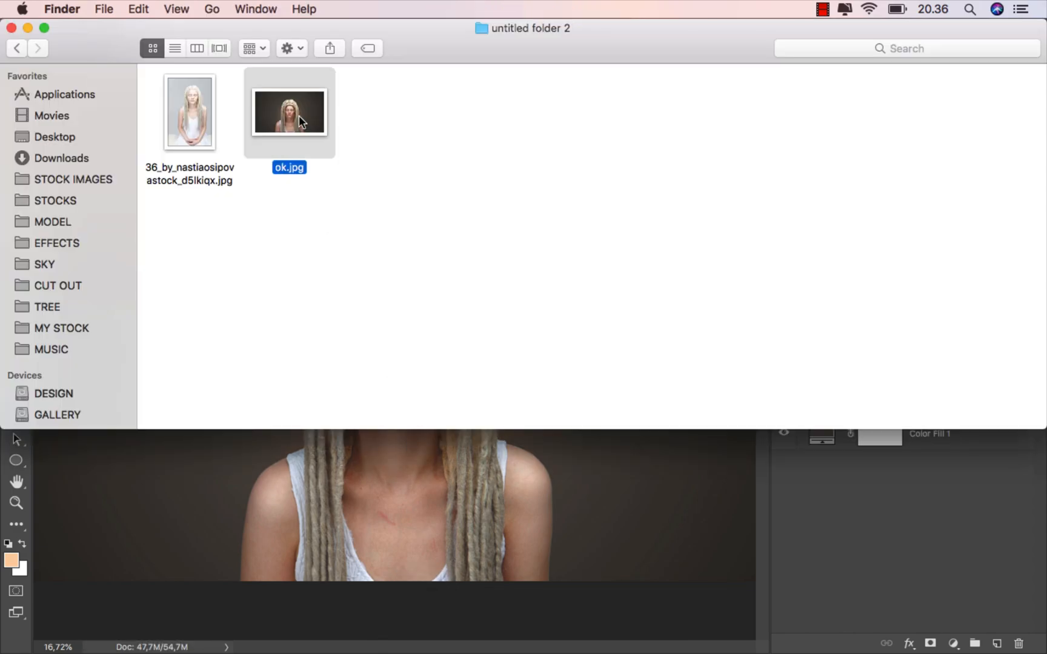
{"action": "key", "text": "space"}
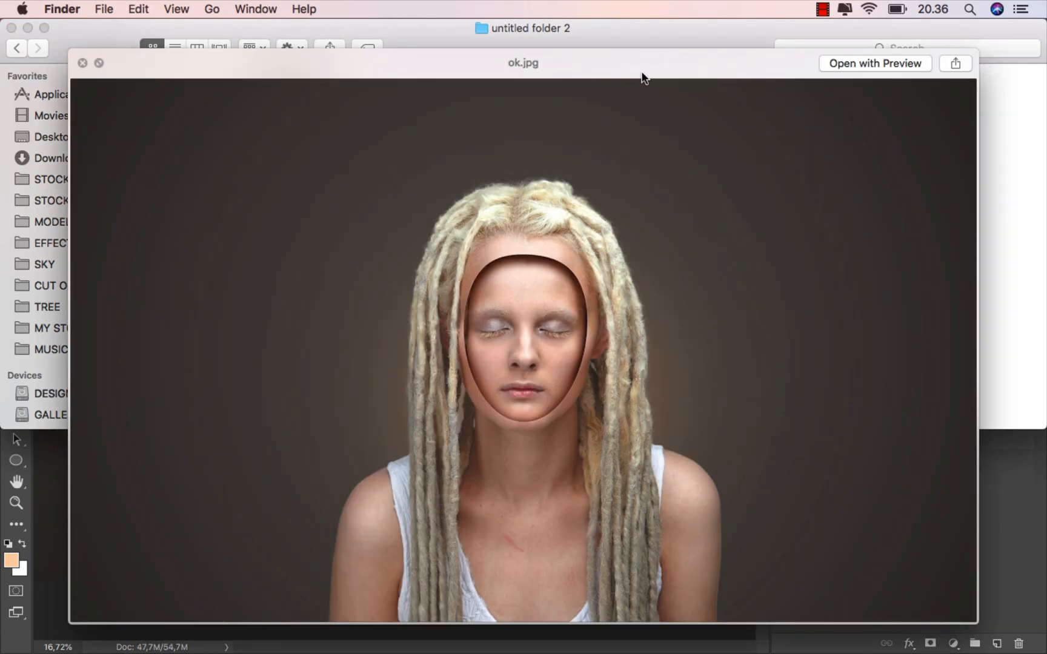